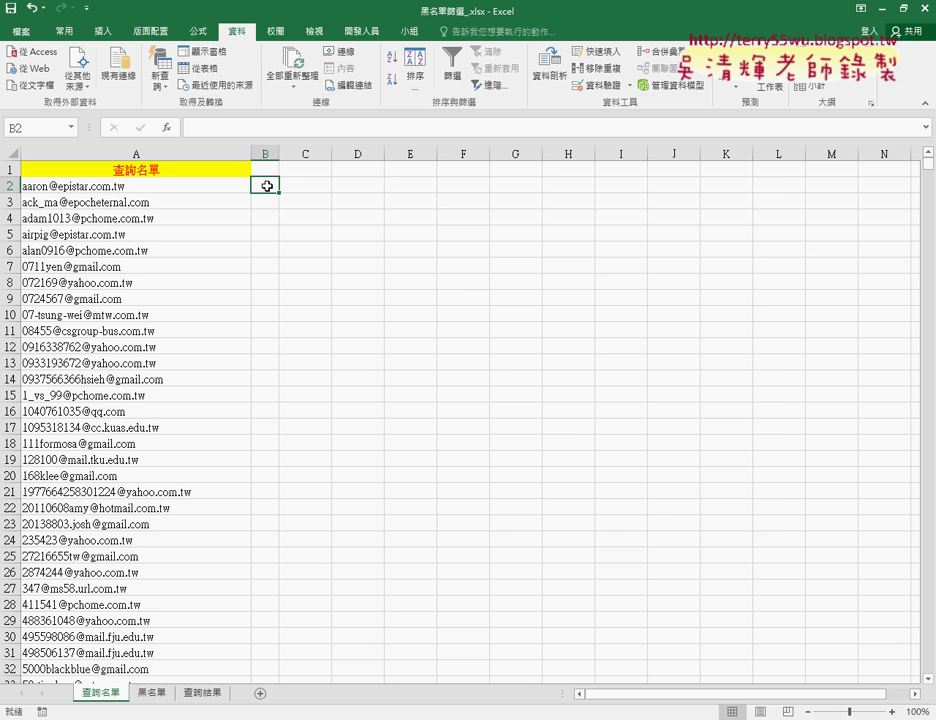
Step: Start a COUNTIF in B2, drag a range down the 黑名單 sheet, then abandon it
{"action": "left_click", "coordinate": [167, 128]}
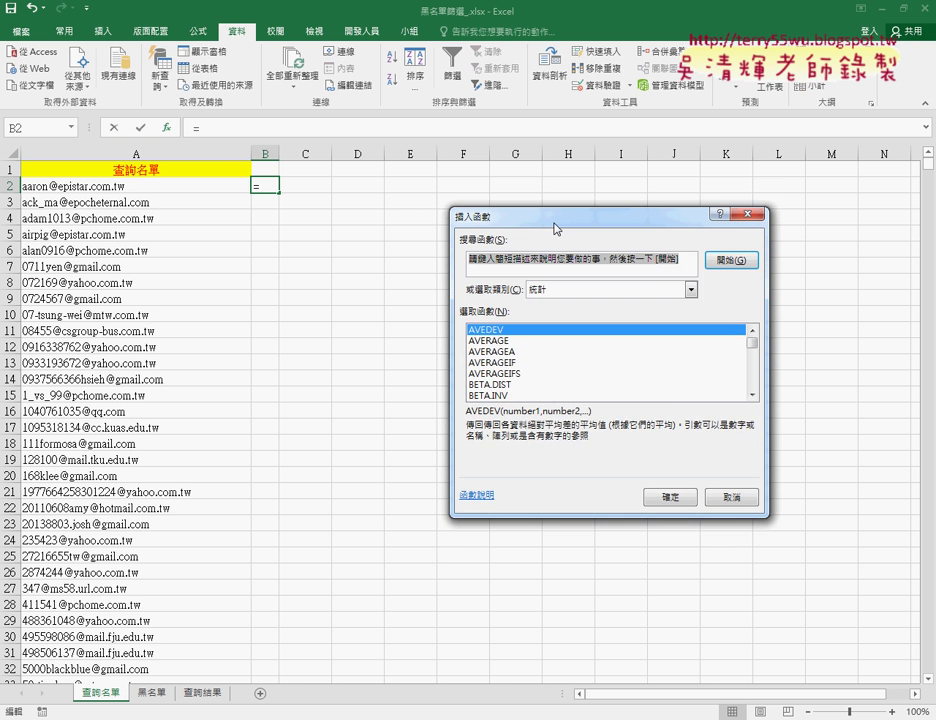
{"action": "left_click", "coordinate": [567, 216]}
{"action": "left_click", "coordinate": [566, 233]}
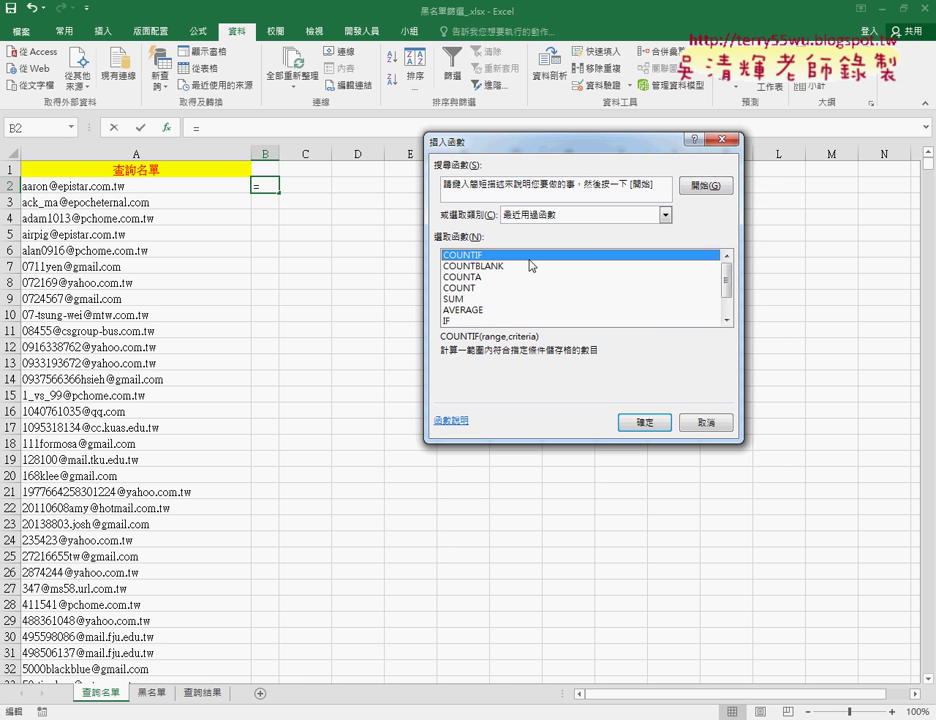
{"action": "left_click", "coordinate": [644, 422]}
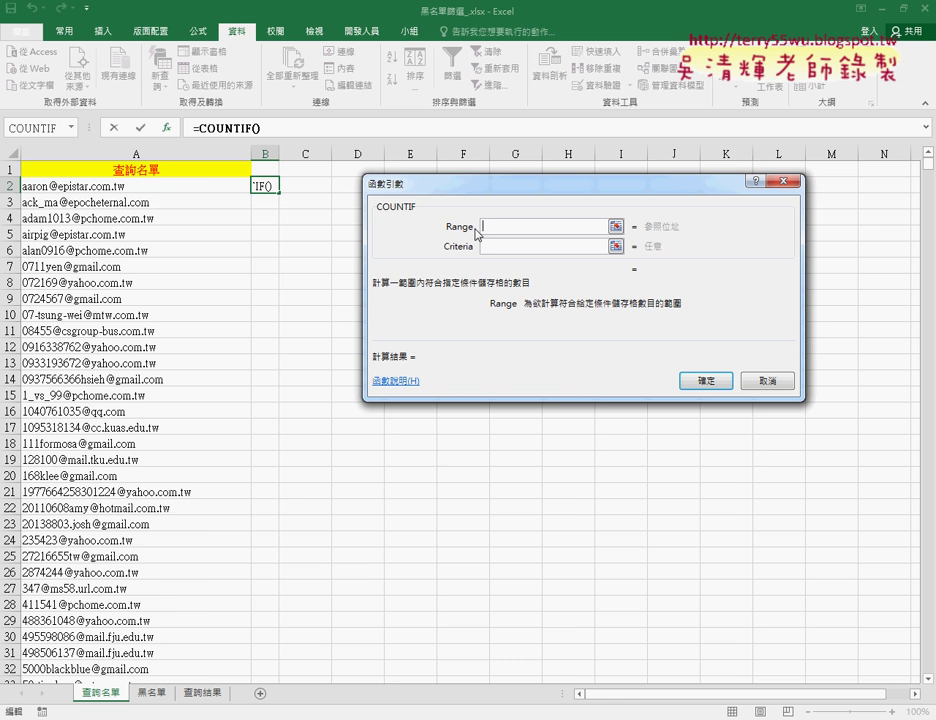
{"action": "left_click", "coordinate": [152, 692]}
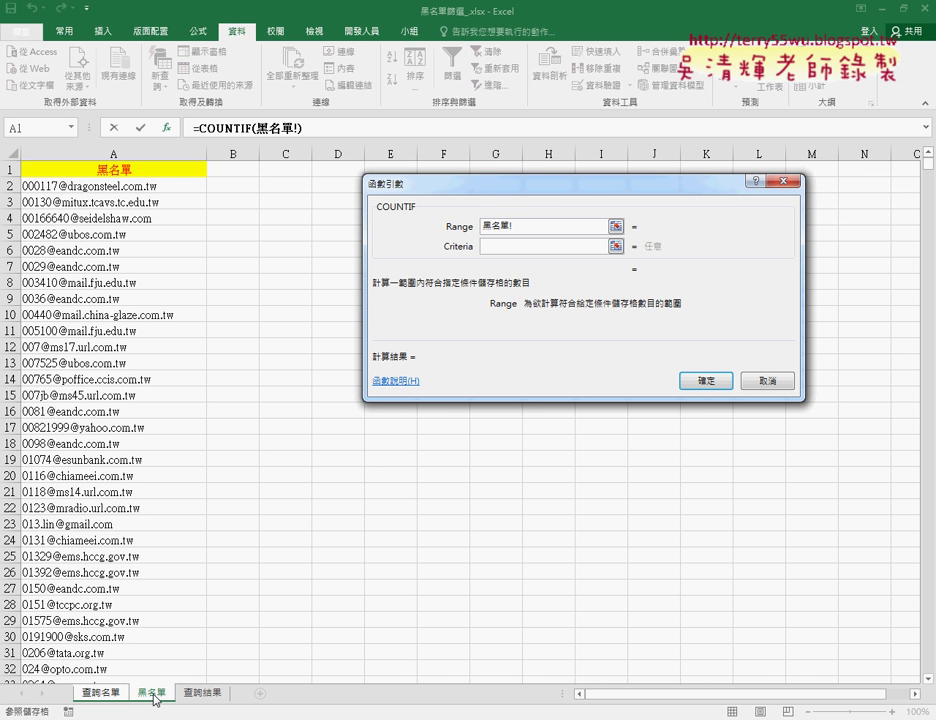
{"action": "left_click", "coordinate": [172, 185]}
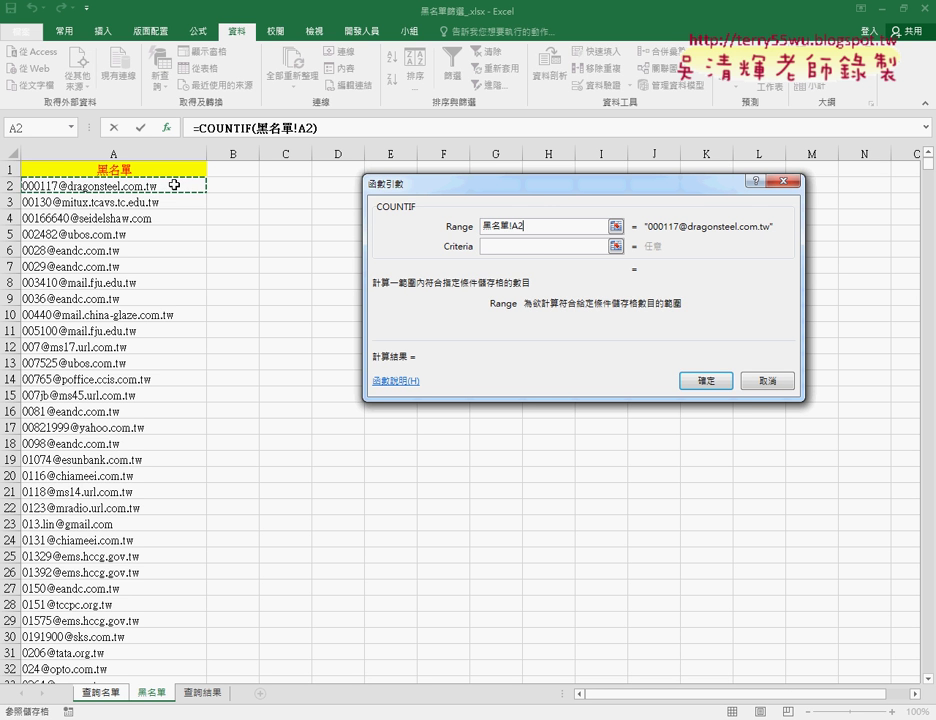
{"action": "left_click_drag", "start_coordinate": [174, 185], "coordinate": [175, 712]}
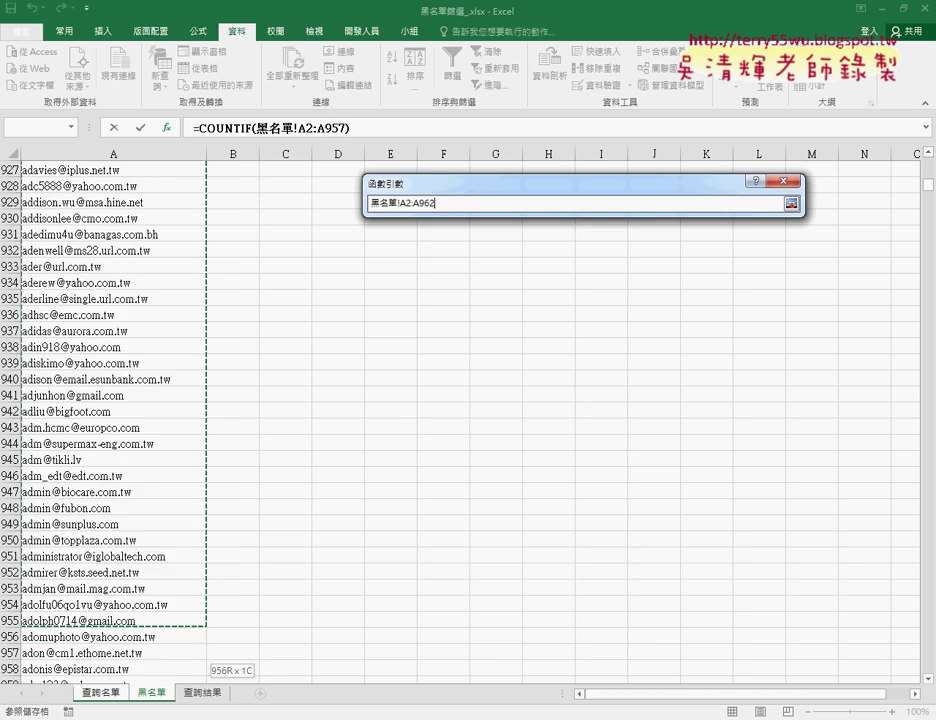
{"action": "mouse_move", "coordinate": [175, 712]}
{"action": "left_mouse_down"}
{"action": "mouse_move", "coordinate": [186, 343]}
{"action": "mouse_move", "coordinate": [160, 337]}
{"action": "mouse_move", "coordinate": [165, 700]}
{"action": "left_mouse_up"}
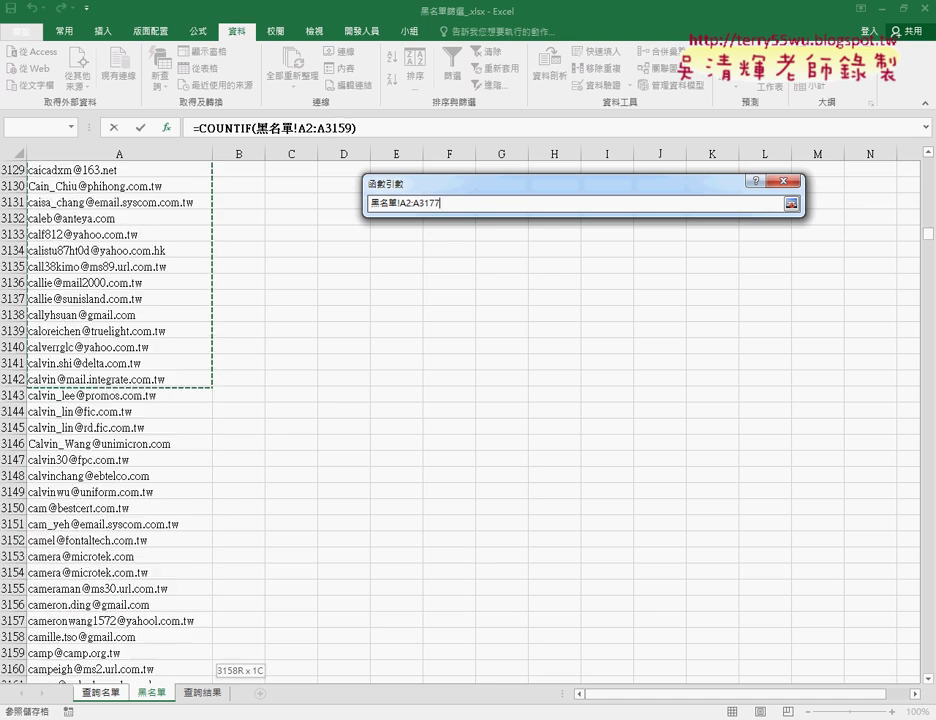
{"action": "left_click_drag", "start_coordinate": [165, 700], "coordinate": [165, 700]}
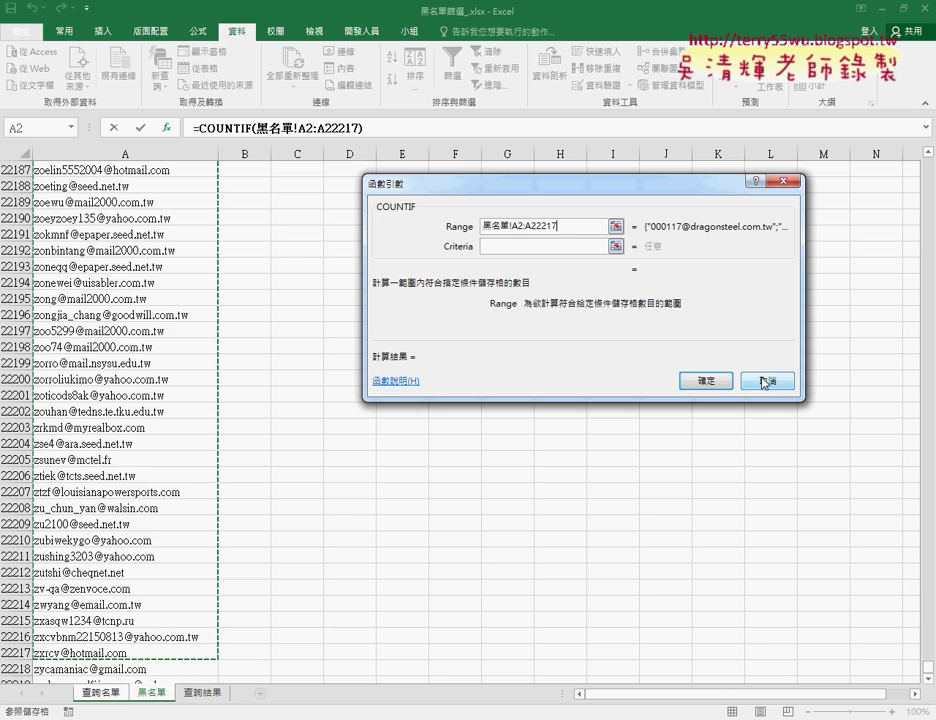
{"action": "left_click", "coordinate": [768, 381]}
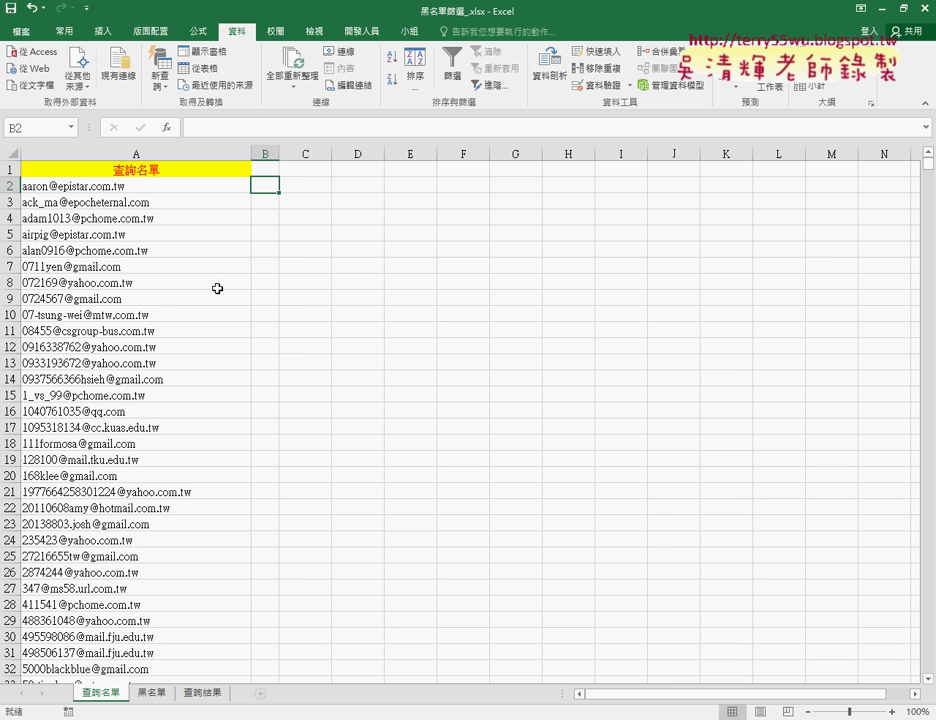
Step: Check how far column B extends by jumping to its bottom and back to the top
{"action": "left_click", "coordinate": [266, 167]}
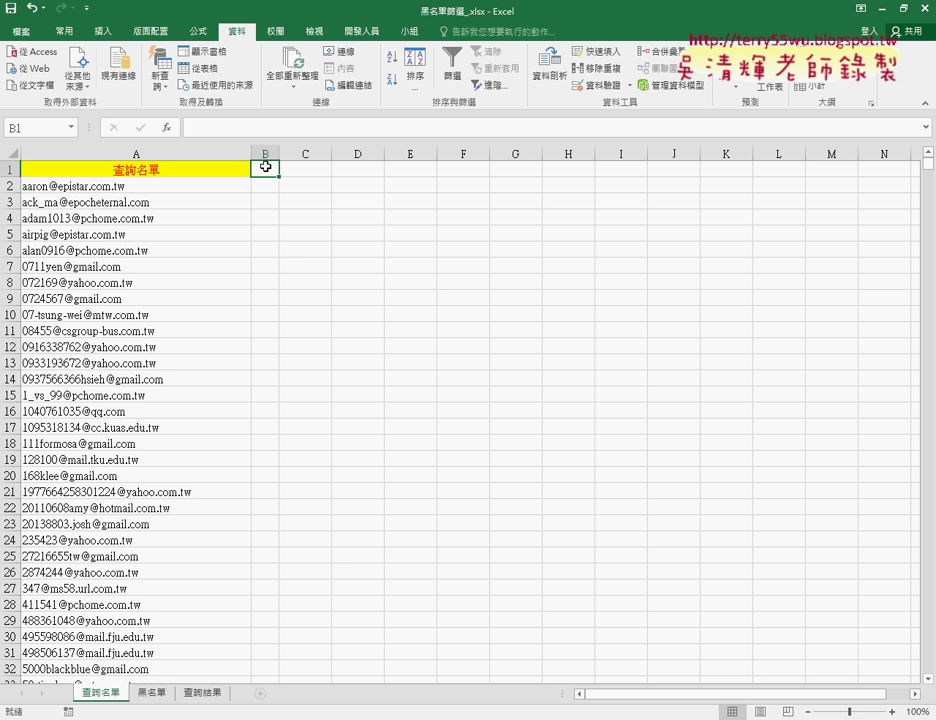
{"action": "key", "text": "ctrl+Down"}
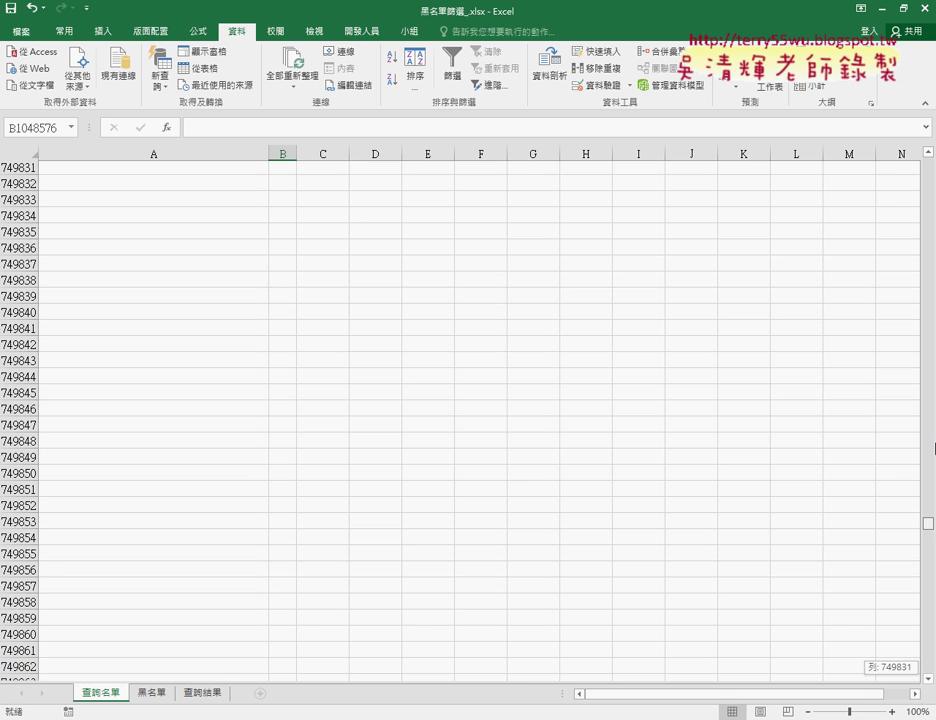
{"action": "left_click_drag", "start_coordinate": [928, 673], "coordinate": [928, 165]}
{"action": "left_click", "coordinate": [266, 167]}
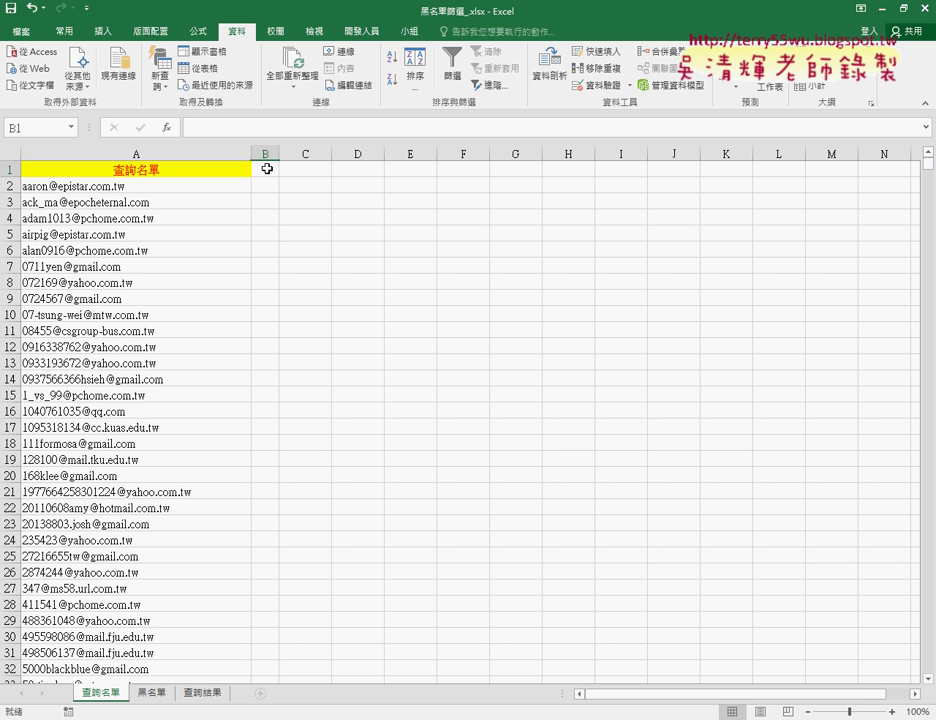
{"action": "key", "text": "Down"}
{"action": "key", "text": "Down"}
{"action": "key", "text": "Down"}
{"action": "key", "text": "Down"}
{"action": "key", "text": "Down"}
{"action": "key", "text": "Down"}
{"action": "key", "text": "Down"}
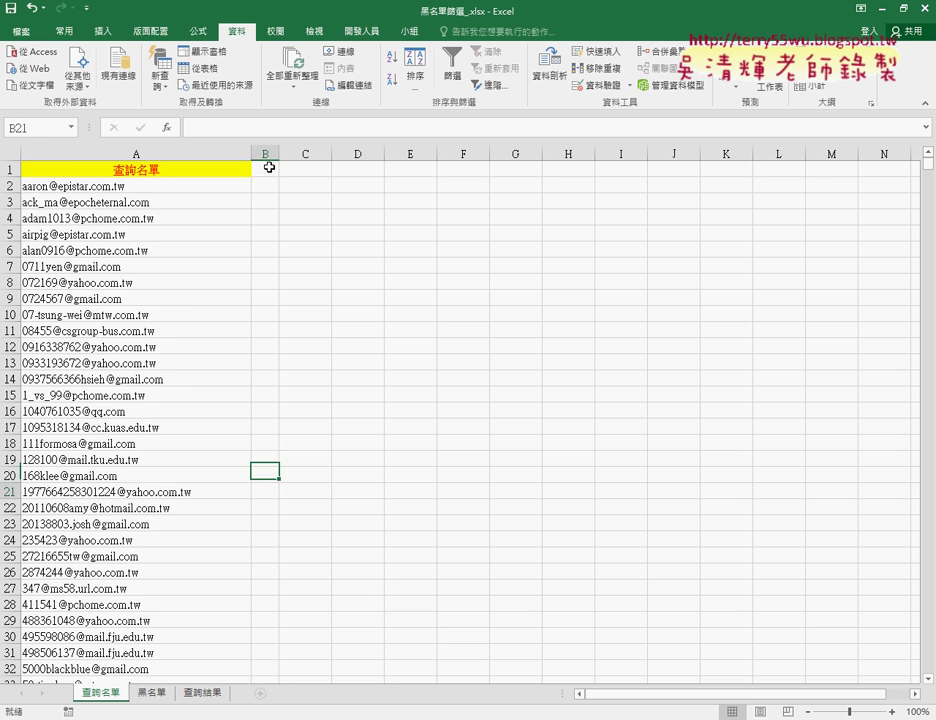
{"action": "key", "text": "Down"}
{"action": "key", "text": "Down"}
{"action": "key", "text": "Down"}
{"action": "key", "text": "Down"}
{"action": "key", "text": "Down"}
{"action": "key", "text": "Down"}
{"action": "key", "text": "Down"}
{"action": "key", "text": "Down"}
{"action": "key", "text": "Down"}
{"action": "key", "text": "Down"}
{"action": "key", "text": "Down"}
{"action": "key", "text": "Down"}
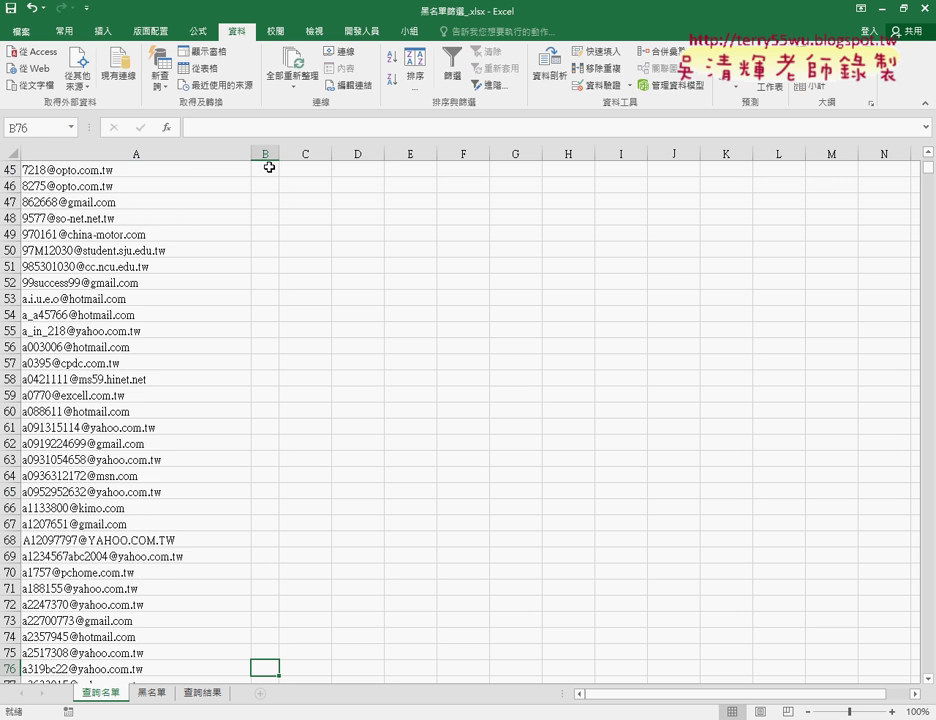
{"action": "key", "text": "Down"}
{"action": "key", "text": "Down"}
{"action": "key", "text": "Down"}
{"action": "key", "text": "Down"}
{"action": "key", "text": "Down"}
{"action": "key", "text": "Down"}
{"action": "key", "text": "Down"}
{"action": "key", "text": "Down"}
{"action": "key", "text": "Down"}
{"action": "key", "text": "Down"}
{"action": "key", "text": "Down"}
{"action": "key", "text": "Down"}
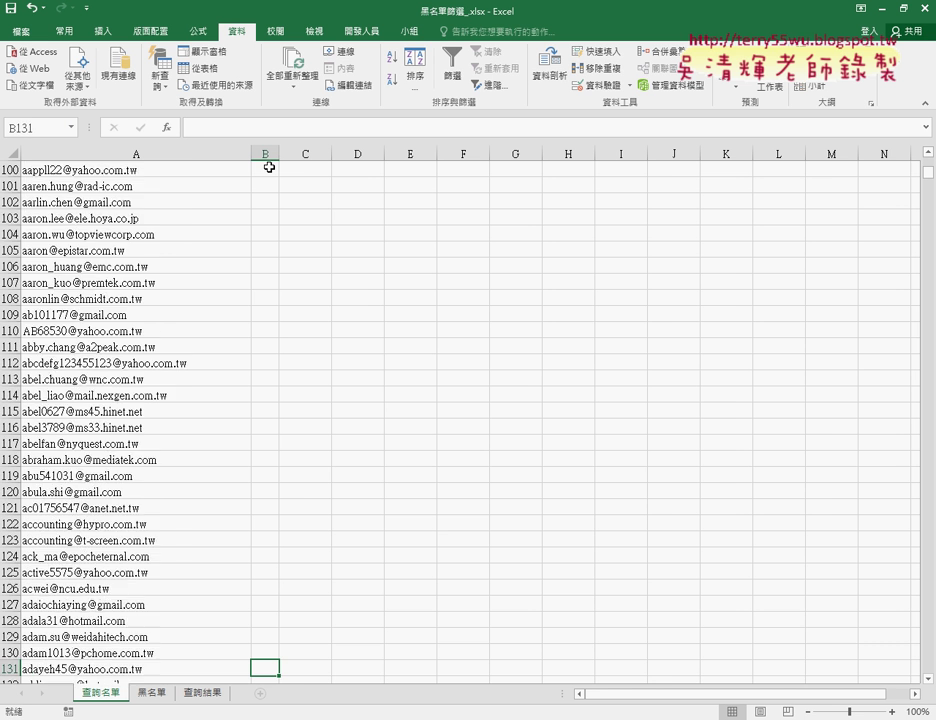
{"action": "key", "text": "Down"}
{"action": "key", "text": "Down"}
{"action": "key", "text": "Down"}
{"action": "key", "text": "Down"}
{"action": "key", "text": "Down"}
{"action": "key", "text": "Down"}
{"action": "key", "text": "Down"}
{"action": "key", "text": "Down"}
{"action": "key", "text": "Down"}
{"action": "key", "text": "Down"}
{"action": "key", "text": "Down"}
{"action": "key", "text": "Down"}
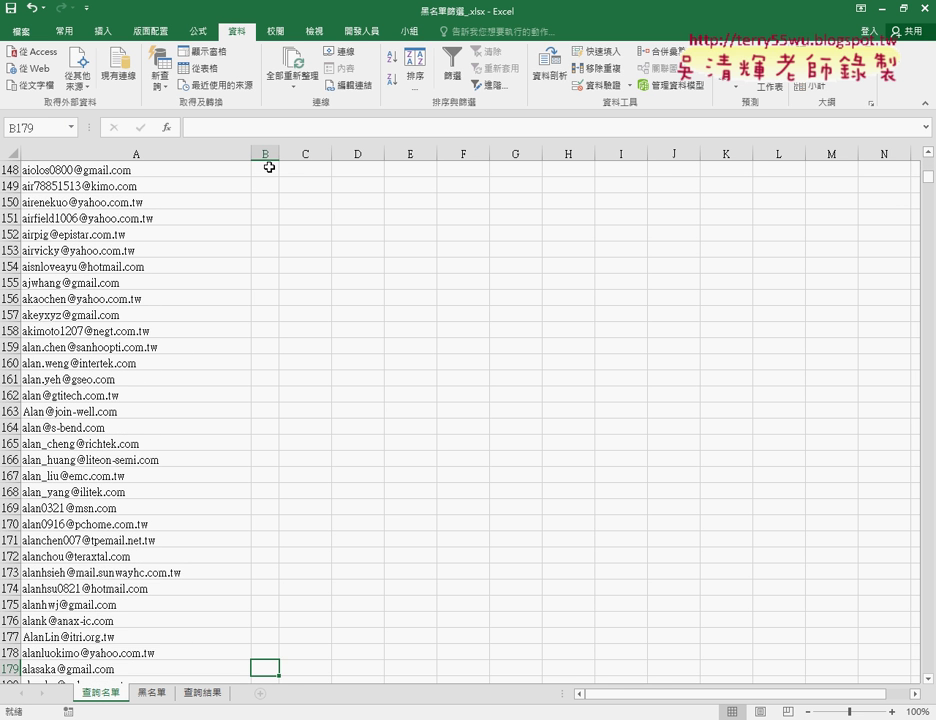
{"action": "key", "text": "ctrl+Down"}
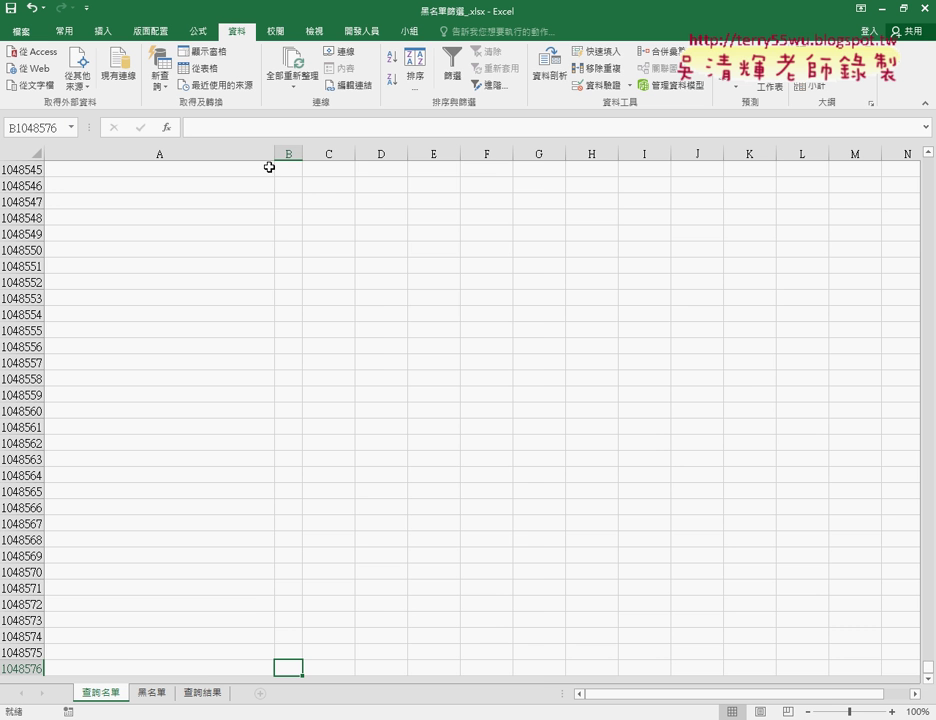
{"action": "key", "text": "ctrl+Up"}
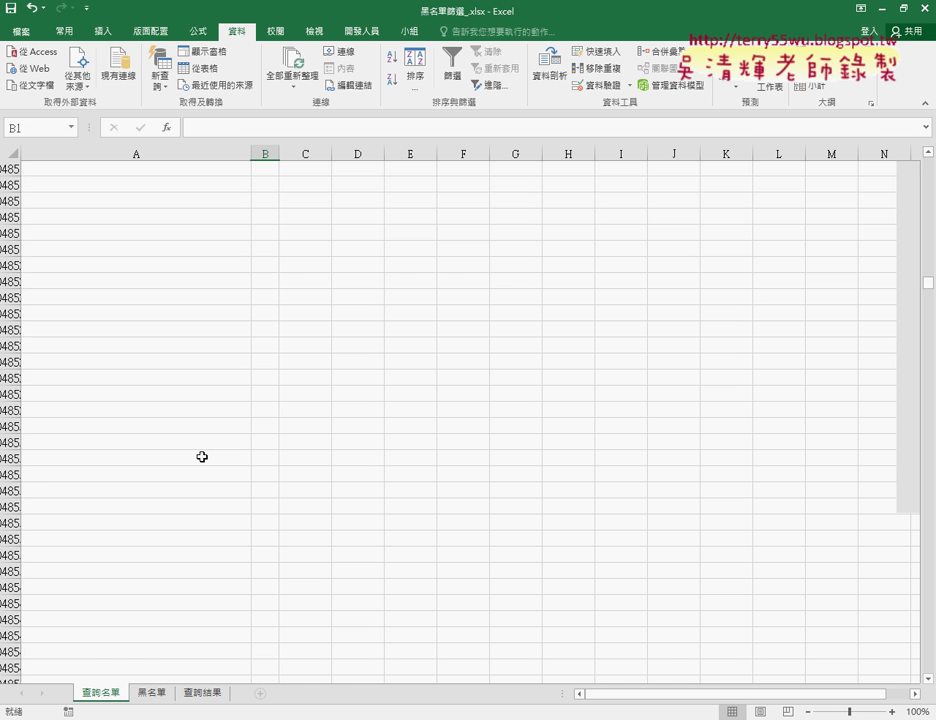
Step: Retry COUNTIF in B2 with range from 黑名單!A2 to the list end, then cancel it
{"action": "left_click", "coordinate": [268, 185]}
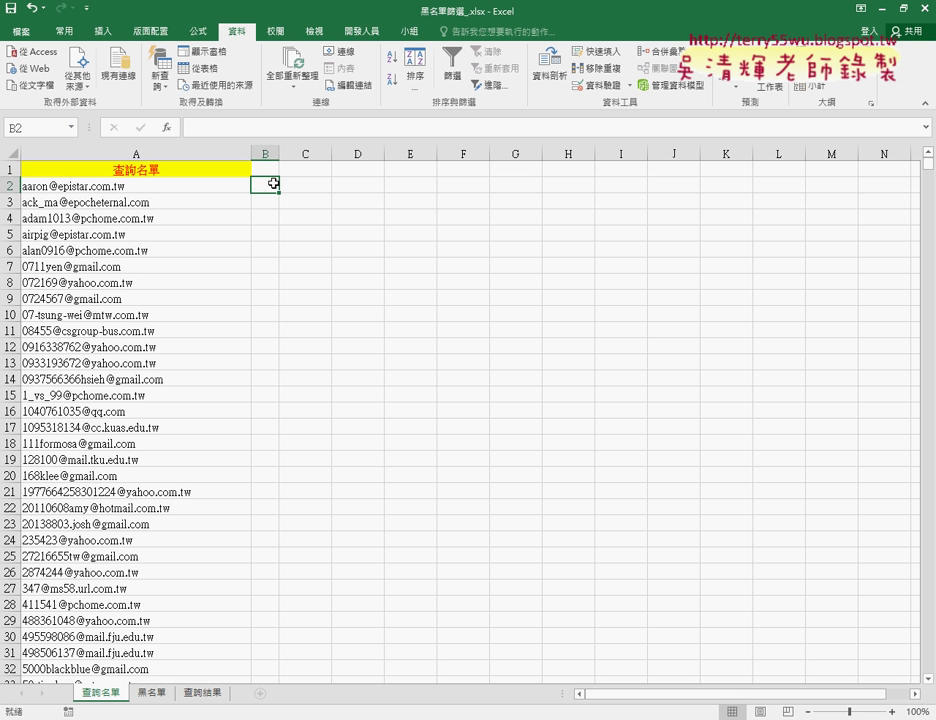
{"action": "left_click", "coordinate": [166, 127]}
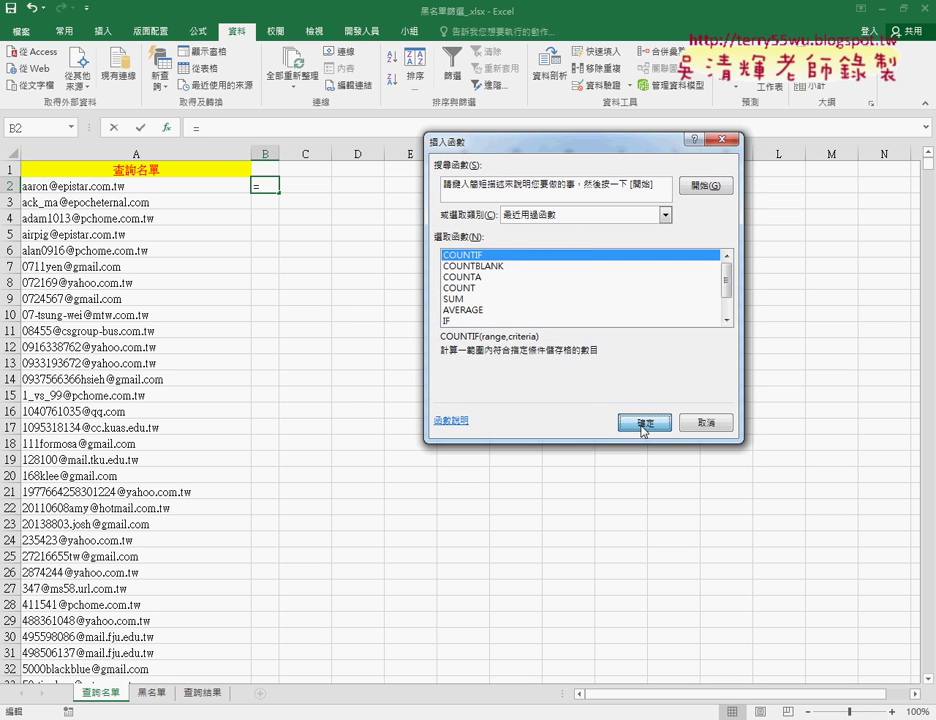
{"action": "left_click", "coordinate": [645, 422]}
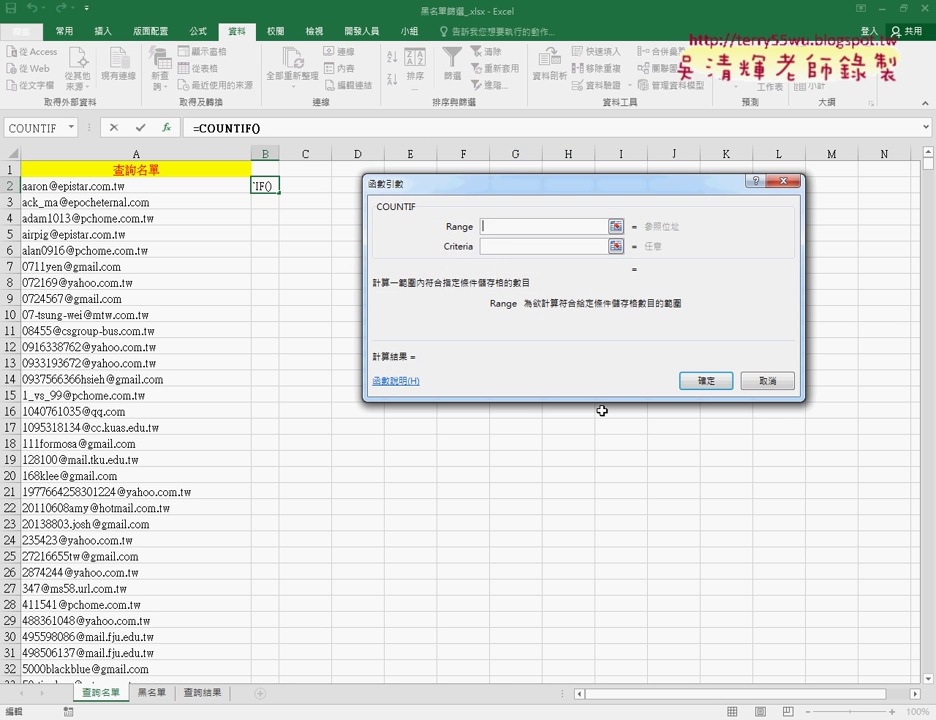
{"action": "left_click", "coordinate": [153, 692]}
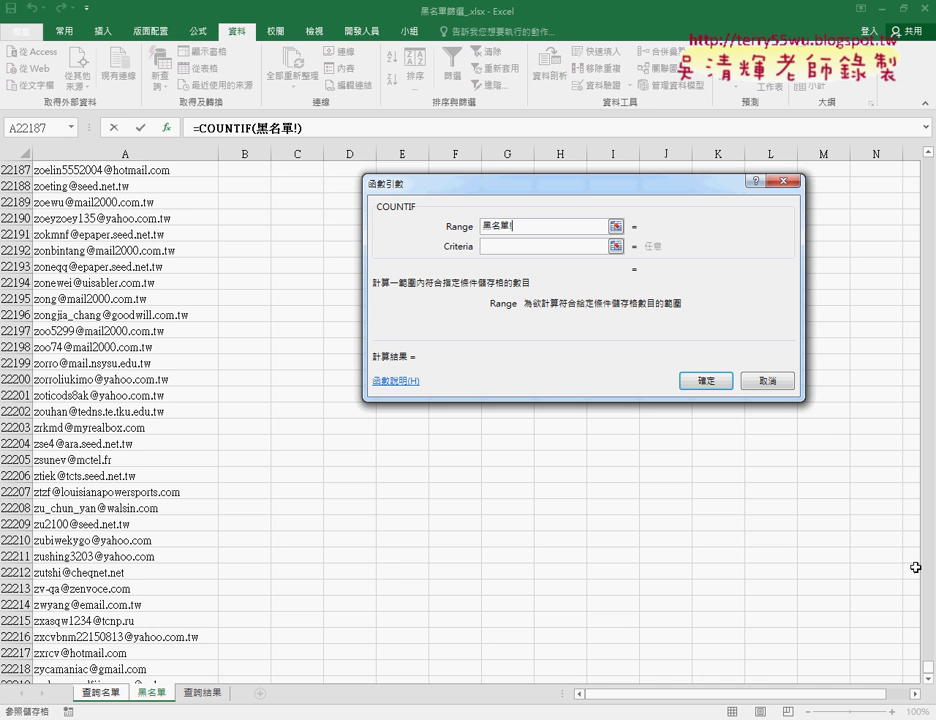
{"action": "left_click_drag", "start_coordinate": [928, 667], "coordinate": [928, 165]}
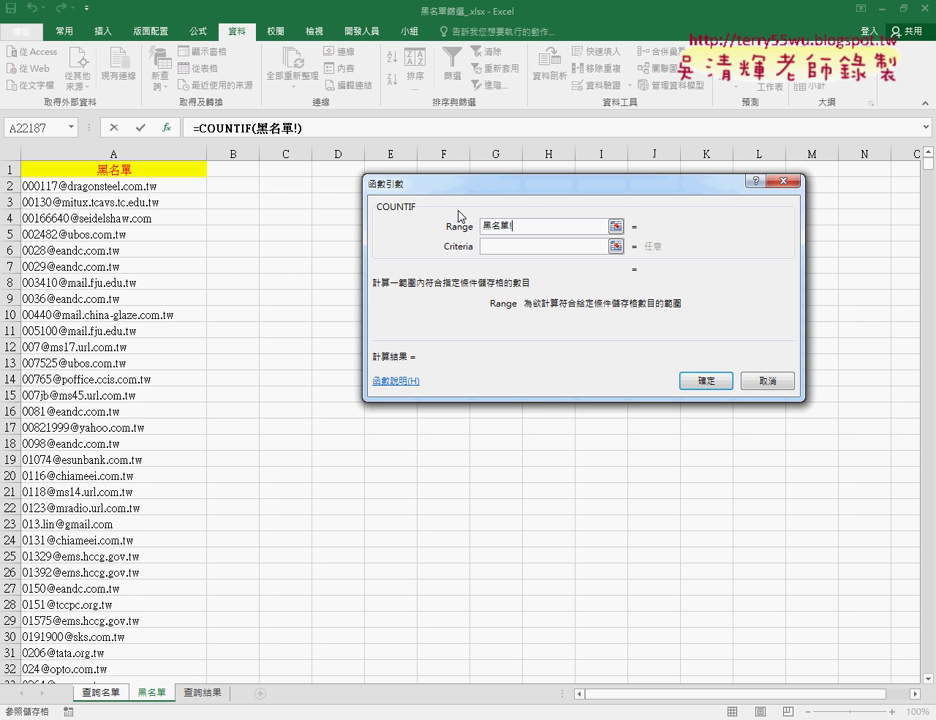
{"action": "left_click", "coordinate": [161, 186]}
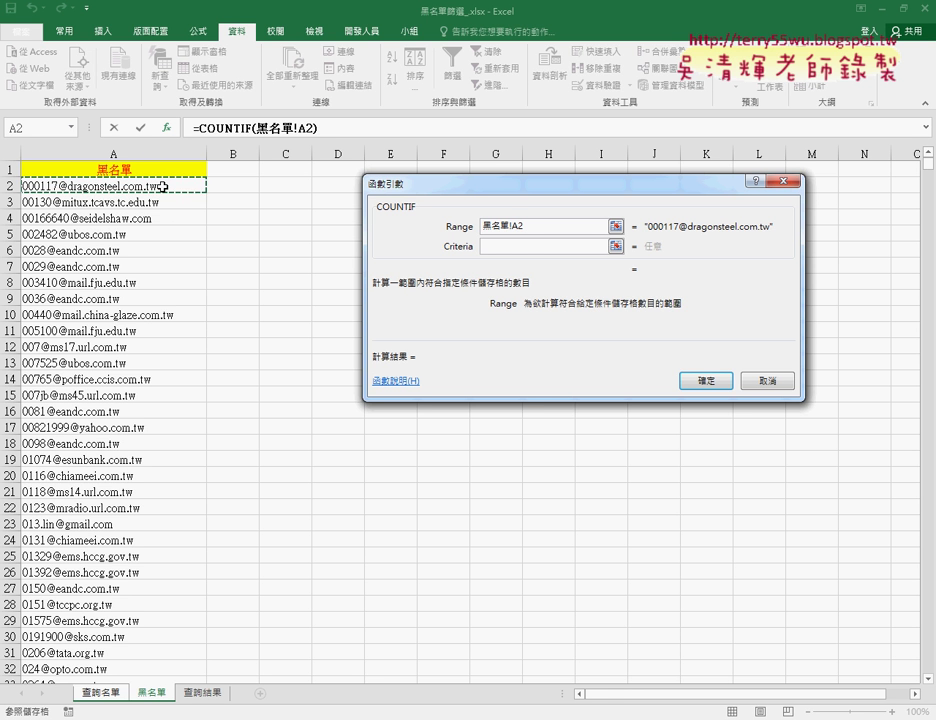
{"action": "key", "text": "ctrl+shift+Down"}
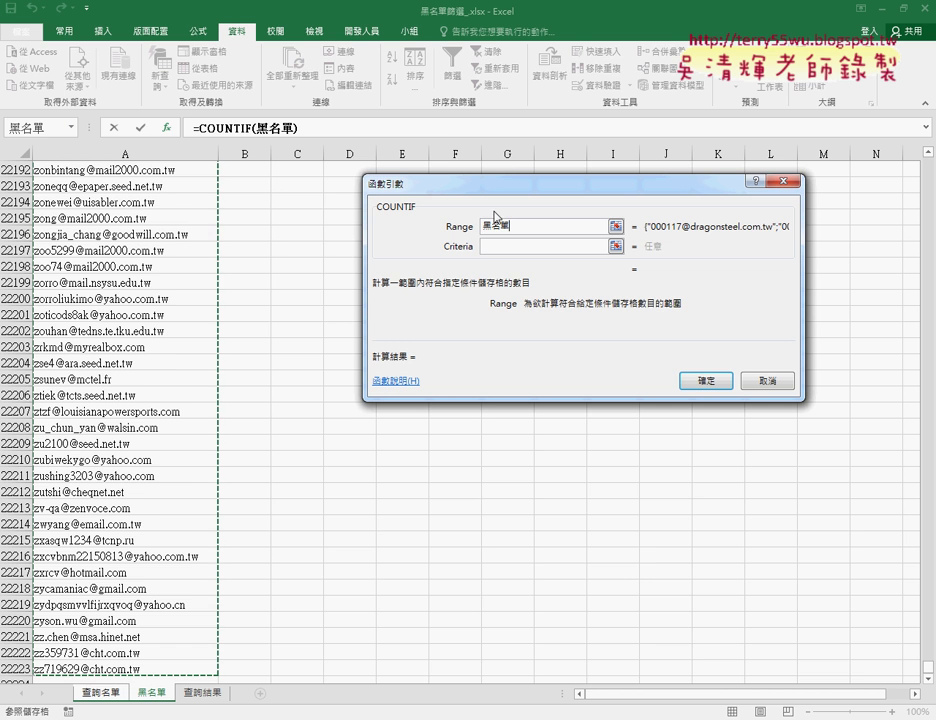
{"action": "left_click", "coordinate": [772, 383]}
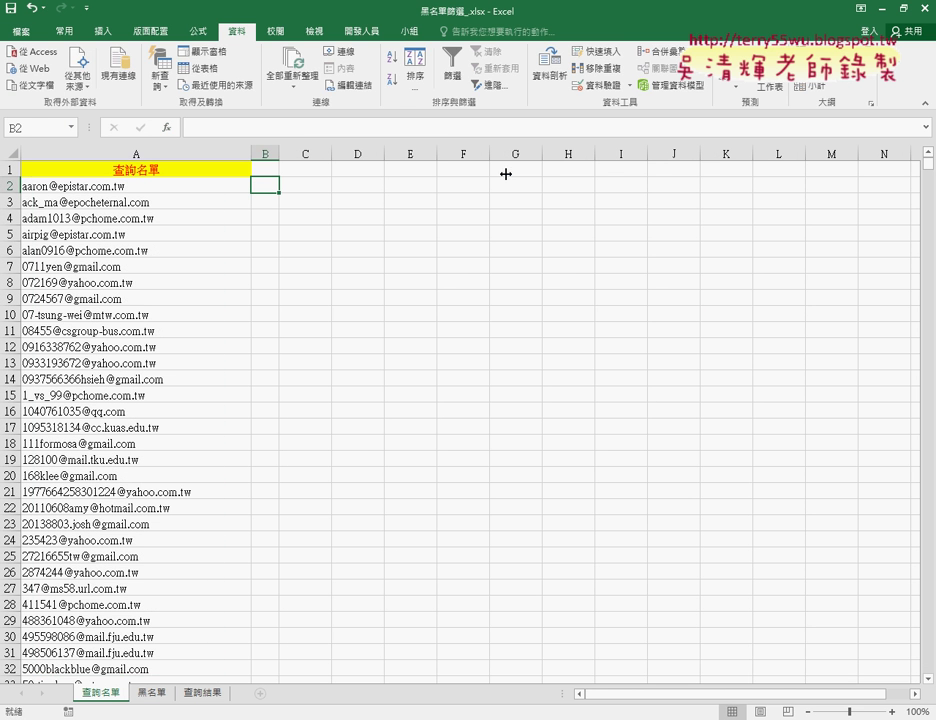
Step: Delete the existing 黑名單 defined name in the Name Manager
{"action": "left_click", "coordinate": [208, 35]}
{"action": "left_click", "coordinate": [383, 68]}
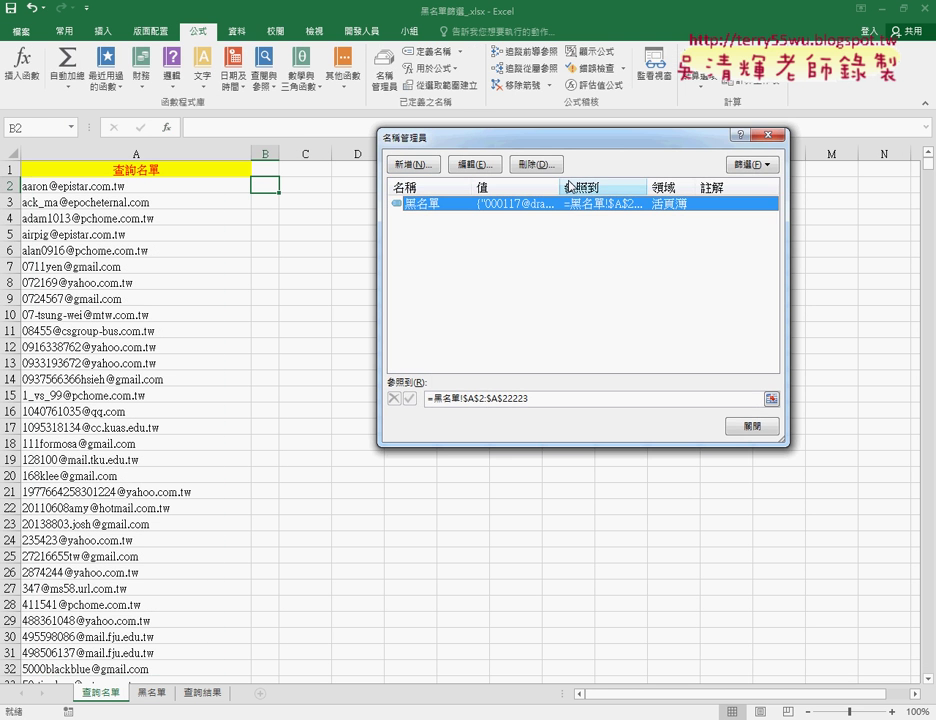
{"action": "left_click", "coordinate": [536, 163]}
{"action": "left_click", "coordinate": [440, 407]}
{"action": "left_click", "coordinate": [752, 426]}
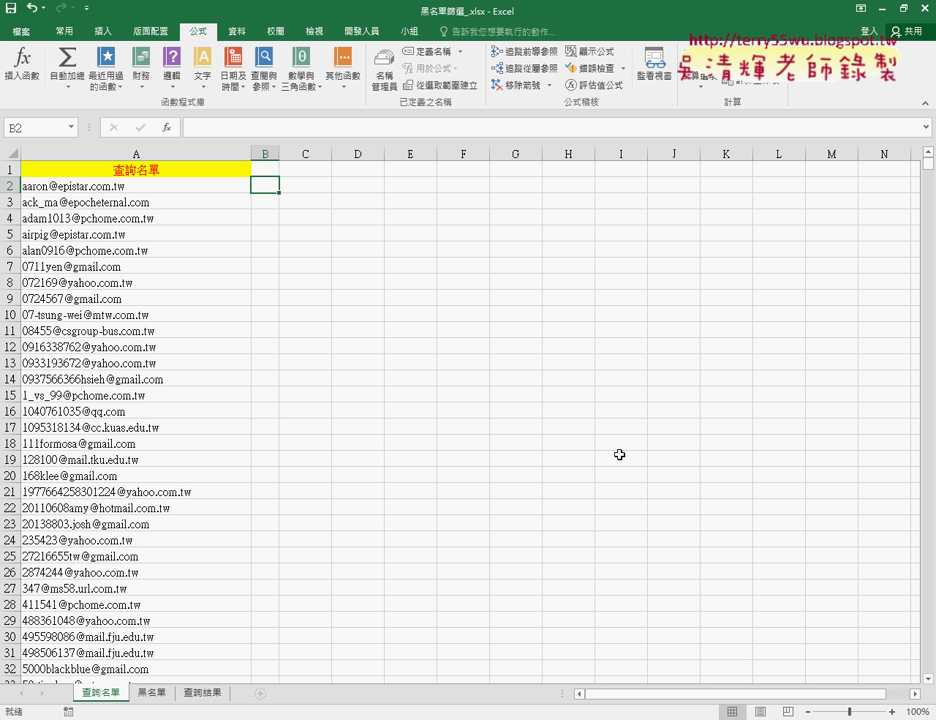
Step: Enter =COUNTIF(黑名單!A2:A22223,A2) in B2 via the Function Arguments dialog
{"action": "left_click", "coordinate": [167, 128]}
{"action": "double_click", "coordinate": [466, 263]}
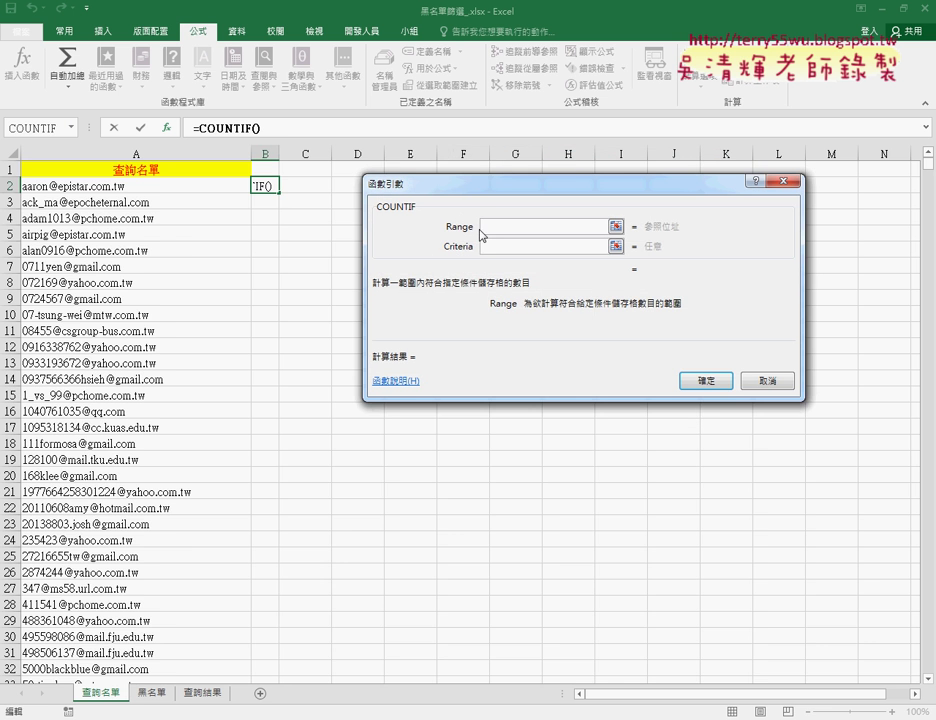
{"action": "left_click", "coordinate": [152, 696]}
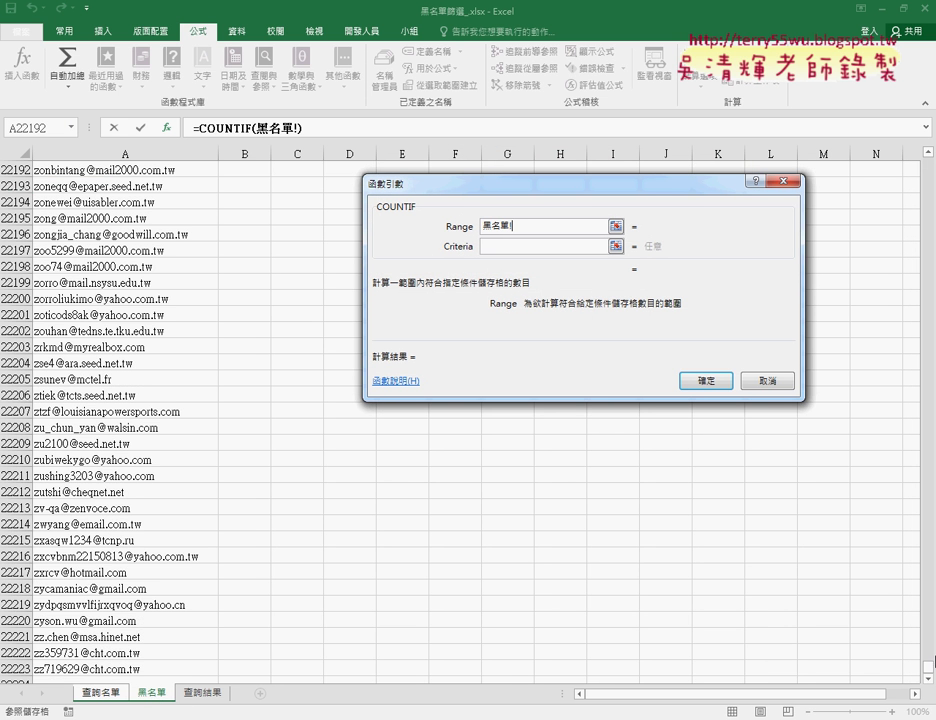
{"action": "left_click_drag", "start_coordinate": [929, 680], "coordinate": [929, 165]}
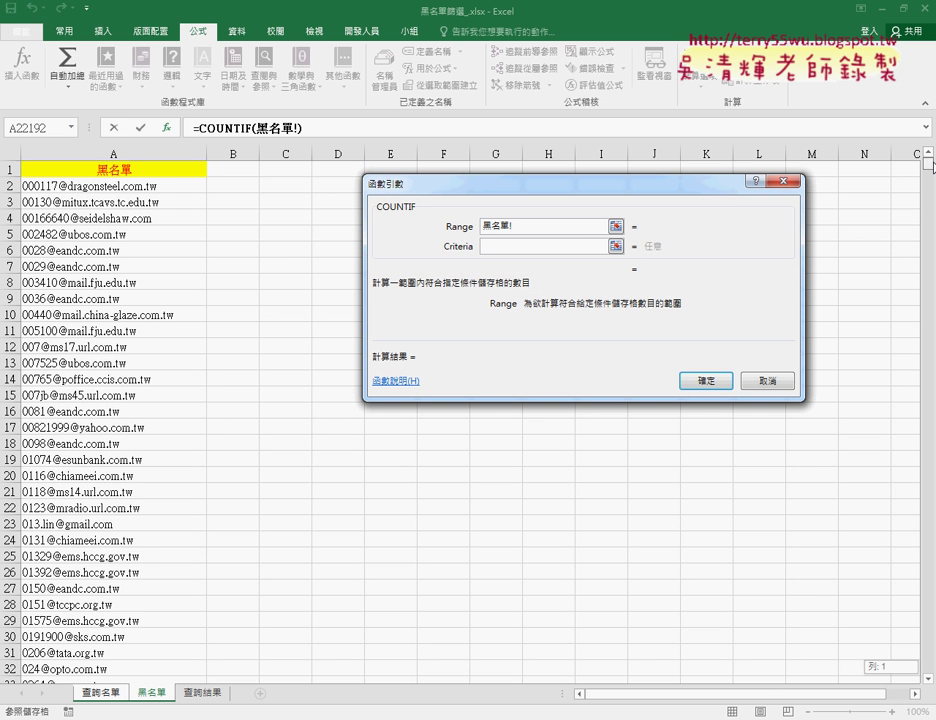
{"action": "left_click", "coordinate": [170, 187]}
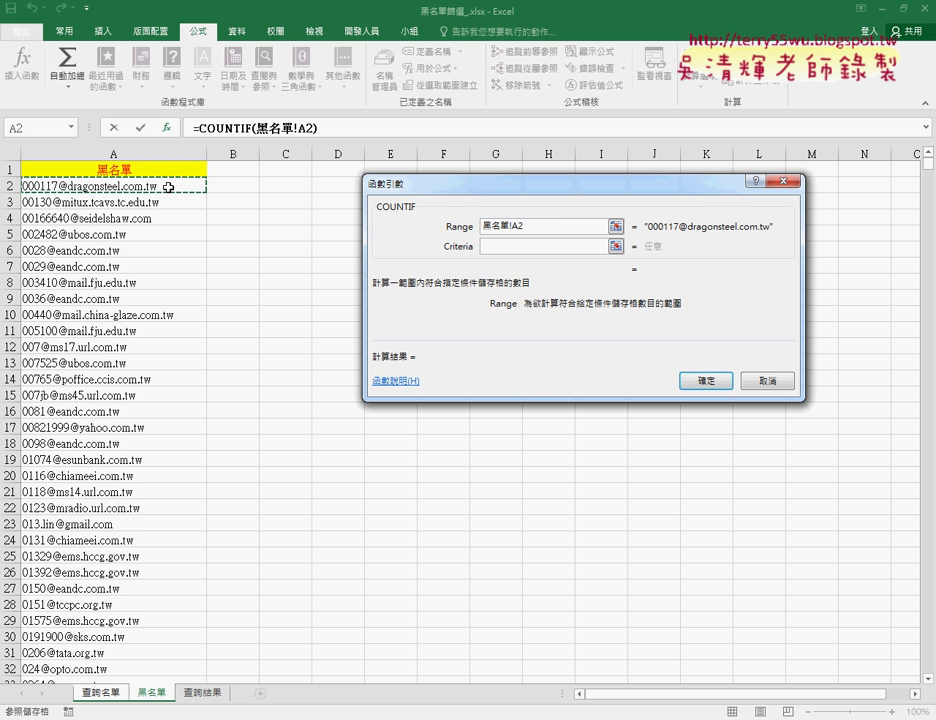
{"action": "key", "text": "ctrl+shift+Down"}
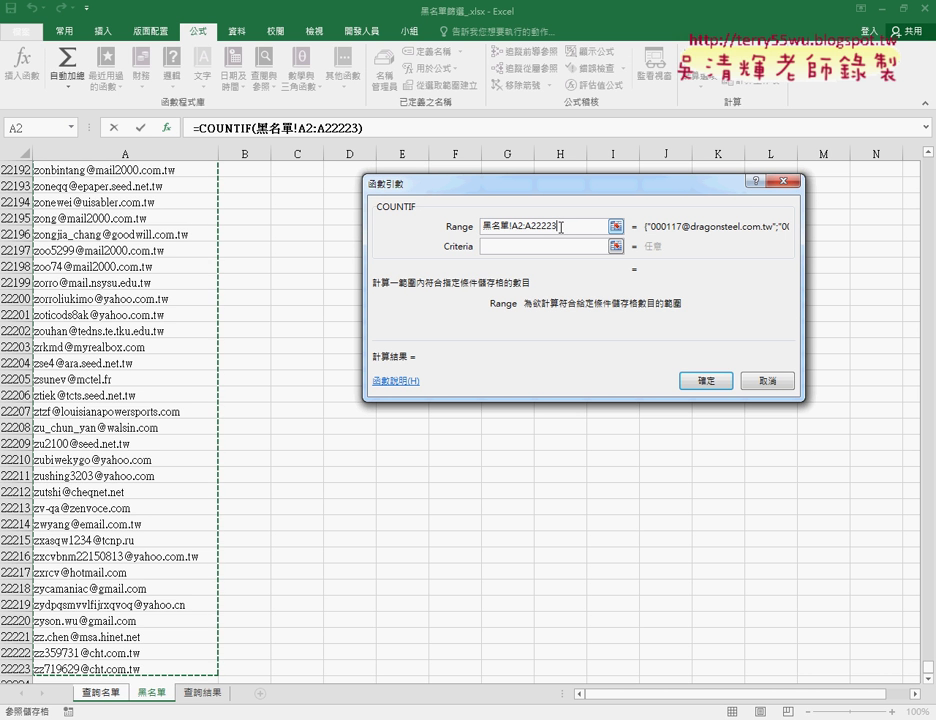
{"action": "left_click", "coordinate": [502, 247]}
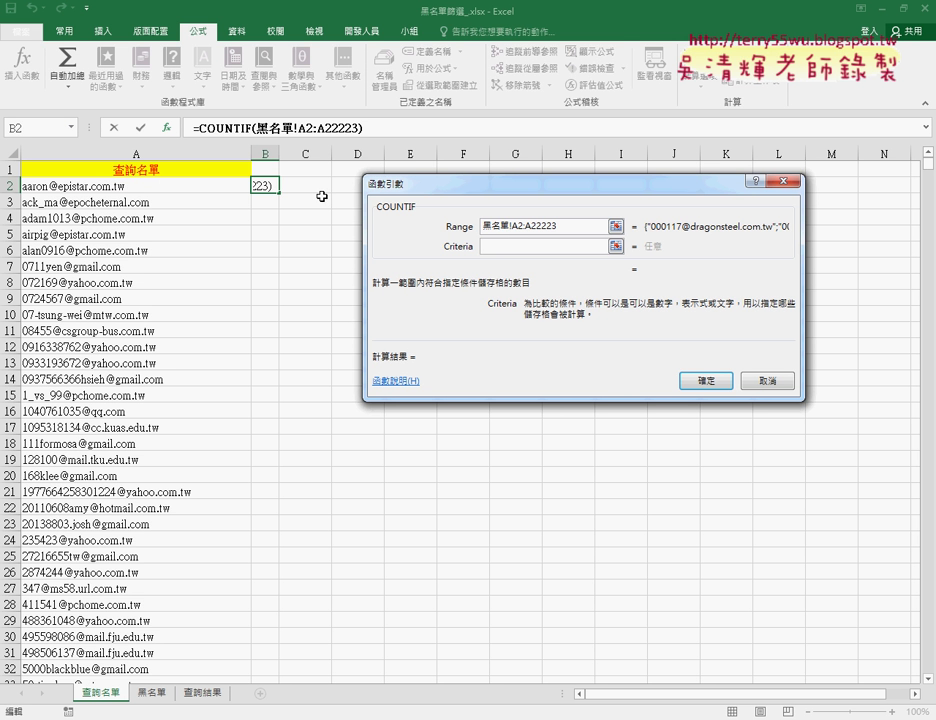
{"action": "left_click", "coordinate": [165, 188]}
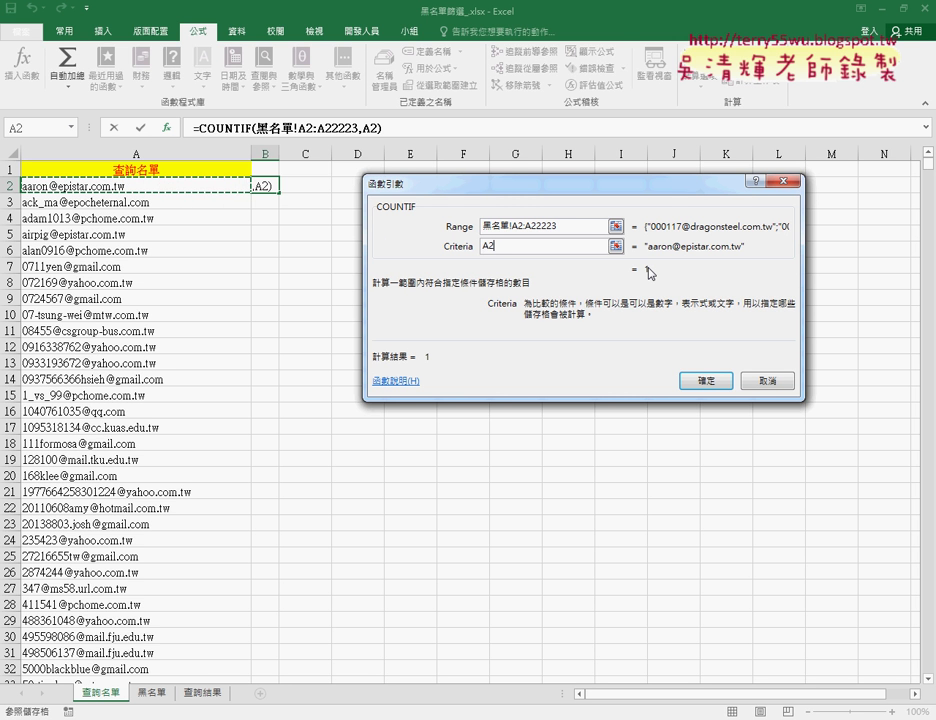
{"action": "left_click", "coordinate": [705, 378]}
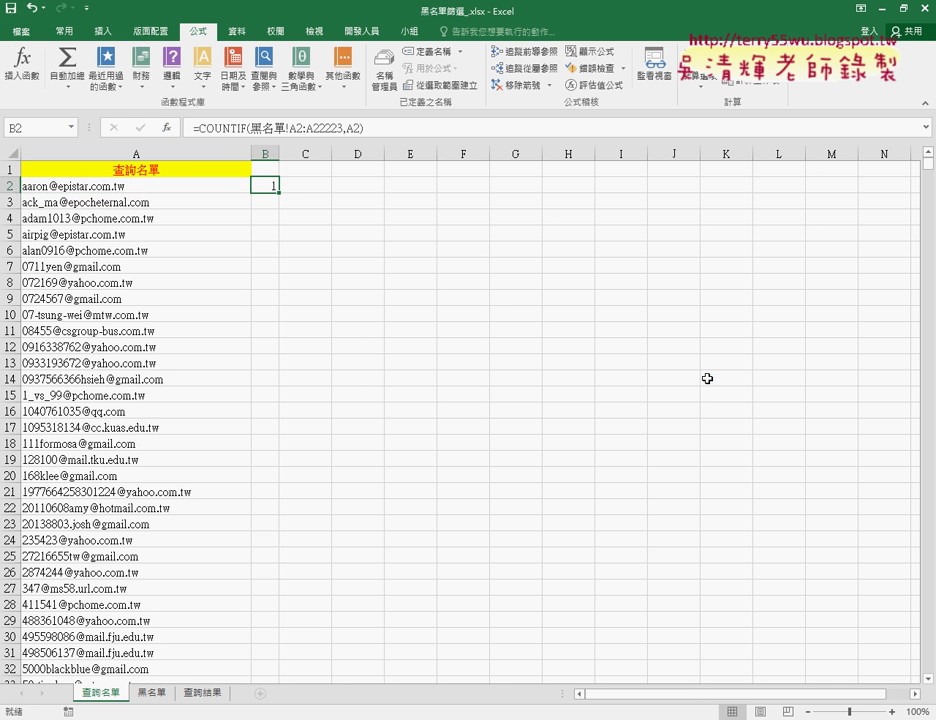
Step: Fill B2's COUNTIF formula down the 查詢名單 list, then select B1
{"action": "double_click", "coordinate": [280, 193]}
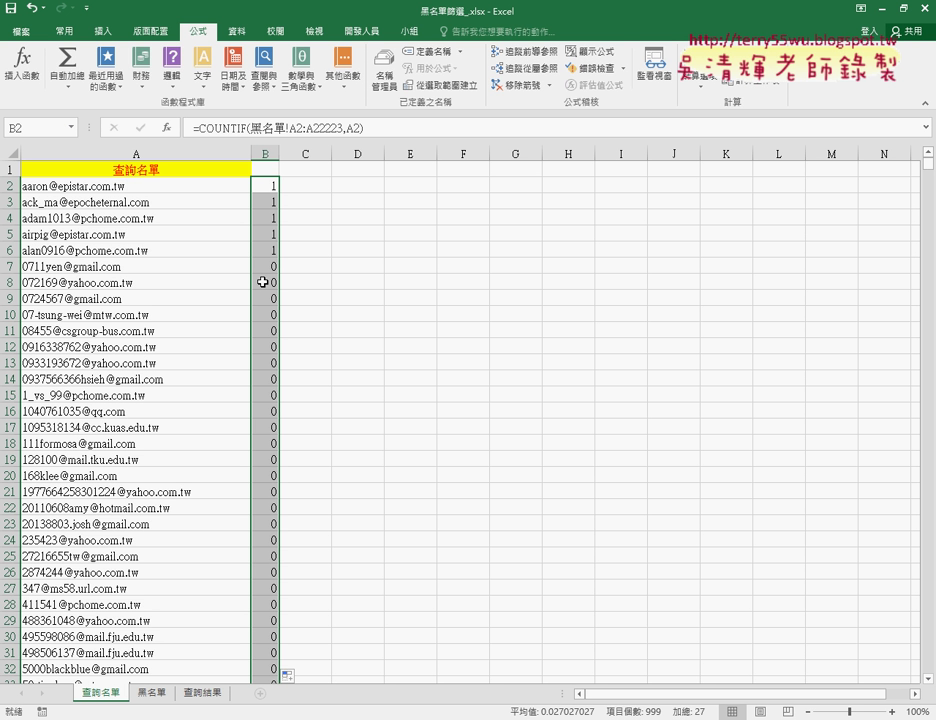
{"action": "left_click", "coordinate": [264, 167]}
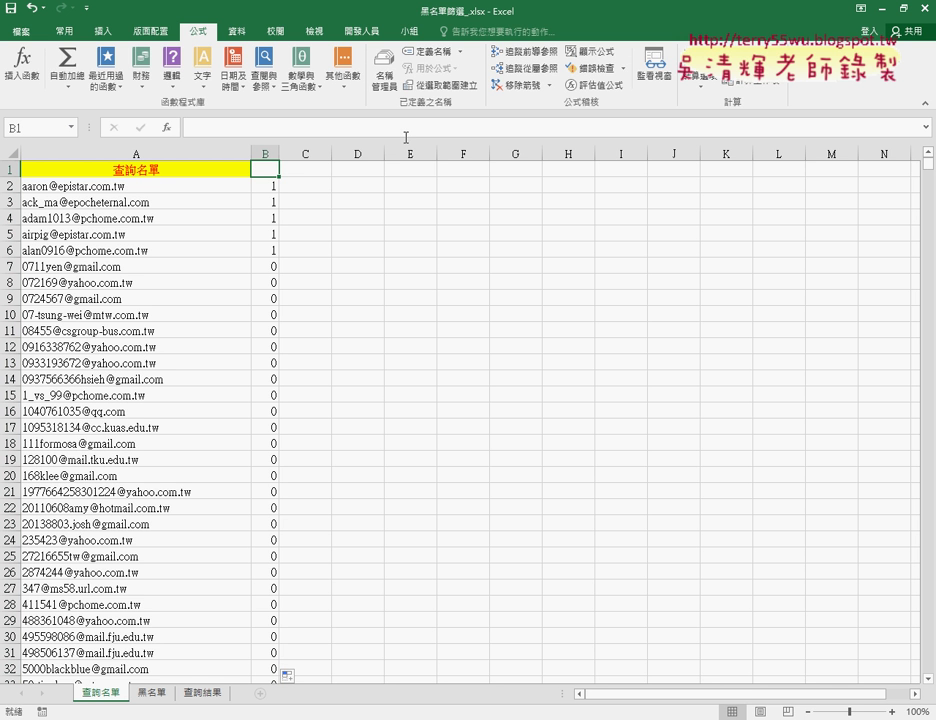
Step: Open the Data tab's Sort settings and dismiss them without sorting
{"action": "left_click", "coordinate": [236, 34]}
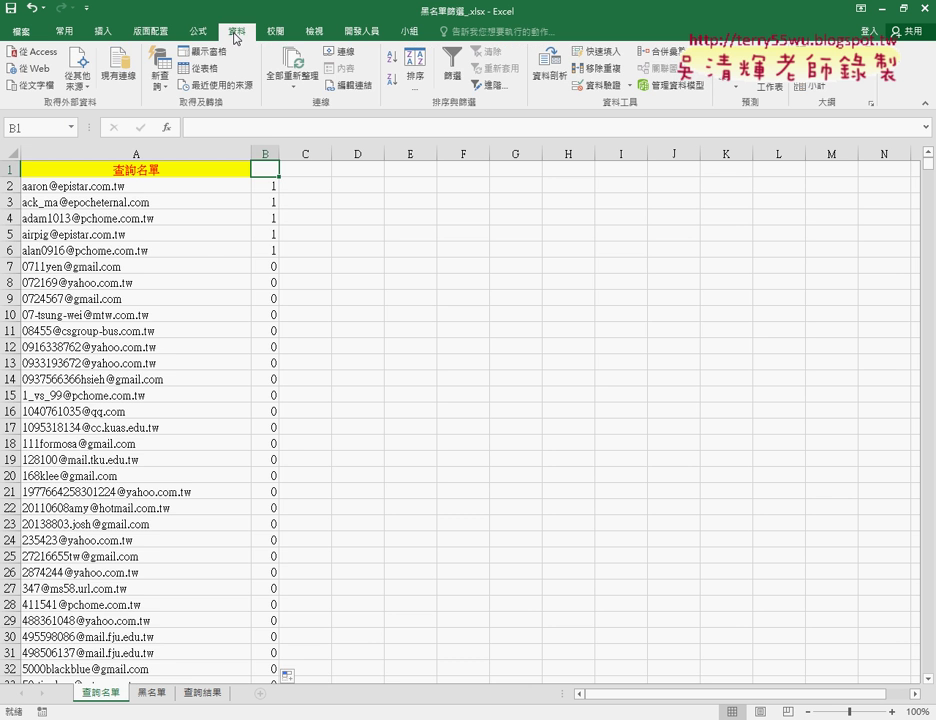
{"action": "left_click", "coordinate": [414, 68]}
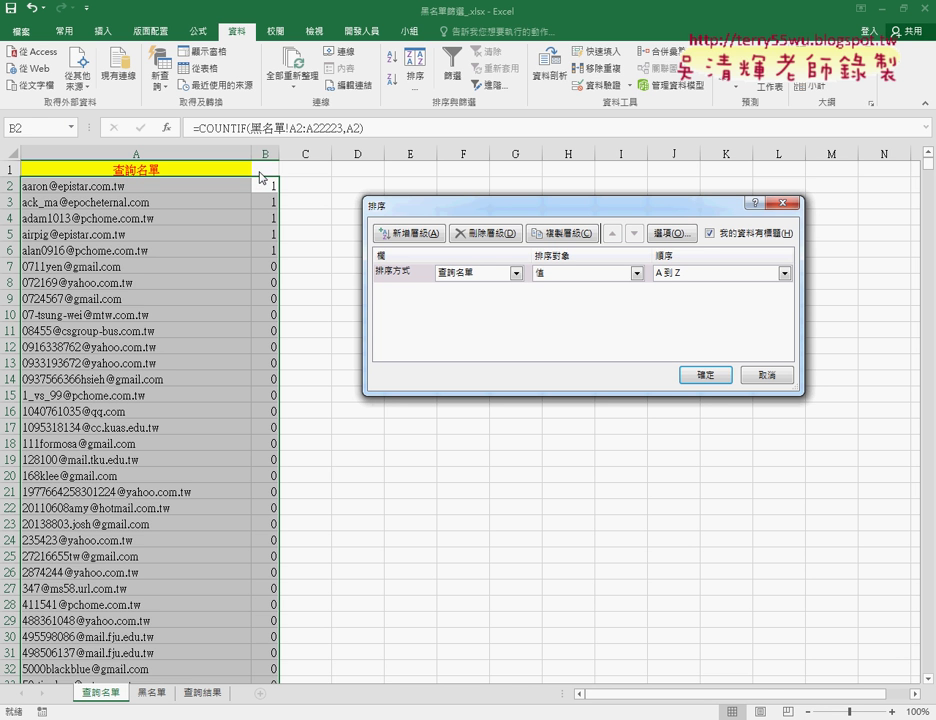
{"action": "left_click", "coordinate": [770, 377]}
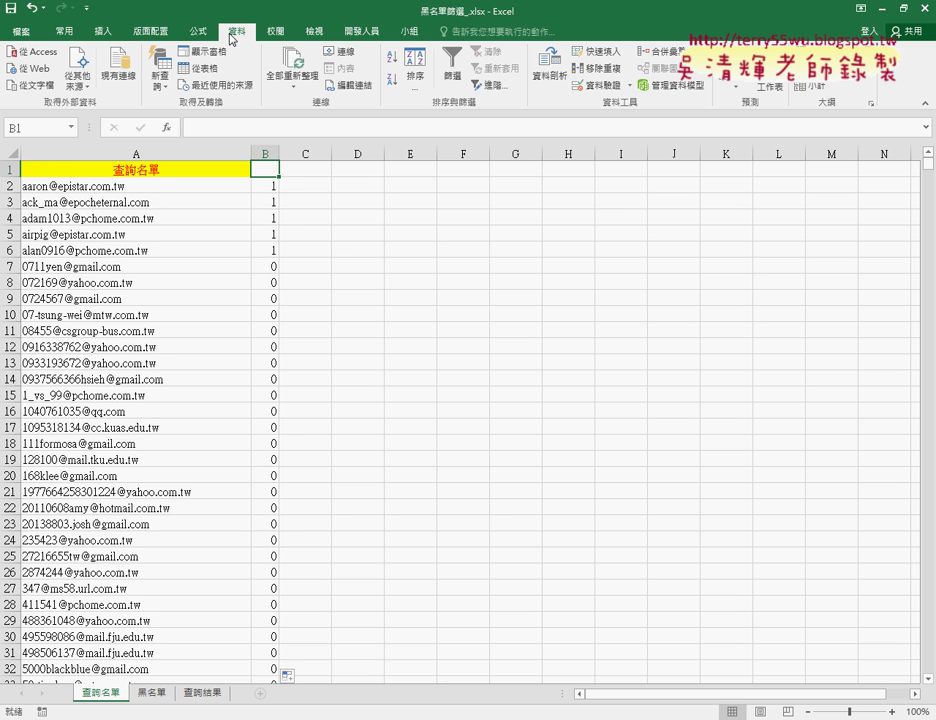
{"action": "left_click", "coordinate": [458, 70]}
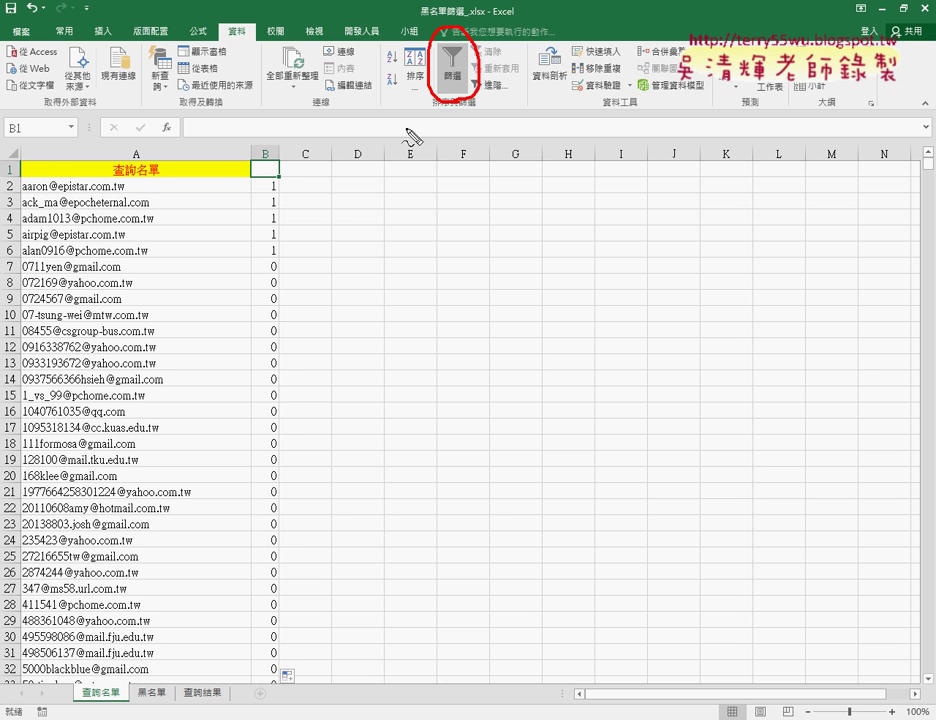
{"action": "mouse_move", "coordinate": [250, 178]}
{"action": "left_mouse_down"}
{"action": "mouse_move", "coordinate": [286, 184]}
{"action": "mouse_move", "coordinate": [318, 142]}
{"action": "mouse_move", "coordinate": [420, 88]}
{"action": "mouse_move", "coordinate": [398, 76]}
{"action": "left_mouse_up"}
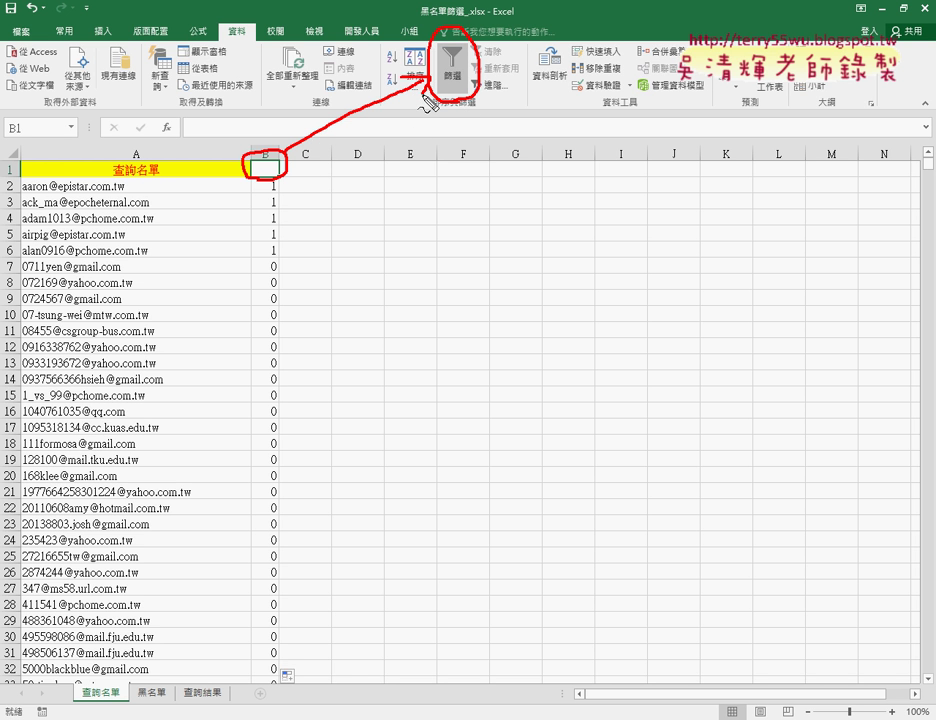
{"action": "key", "text": "Escape"}
Step: Turn on filtering and filter column B to show only rows with 1
{"action": "left_click", "coordinate": [452, 68]}
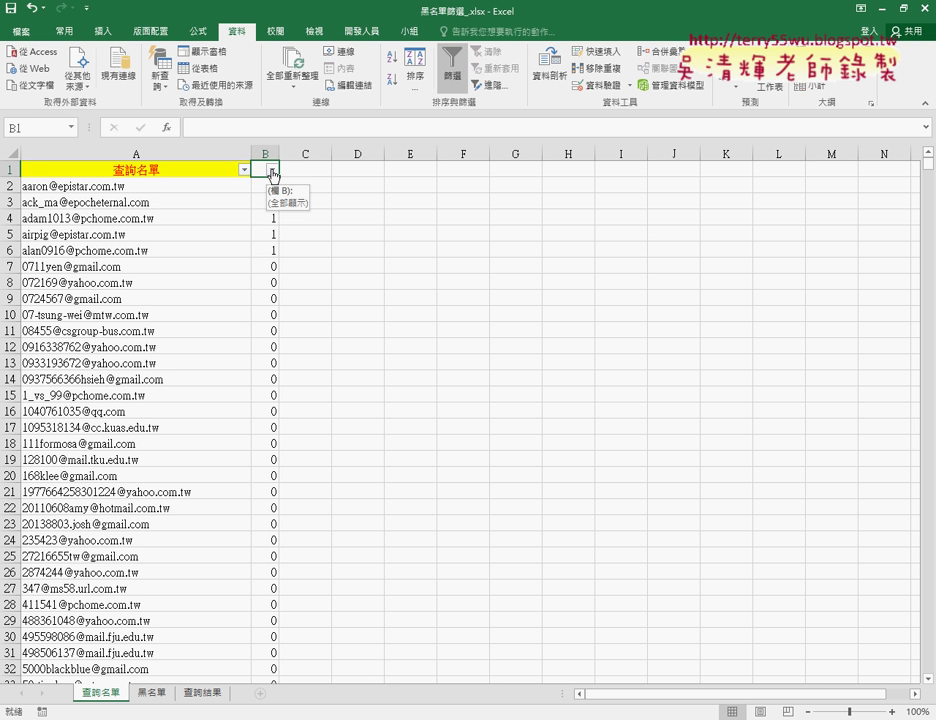
{"action": "left_click", "coordinate": [273, 170]}
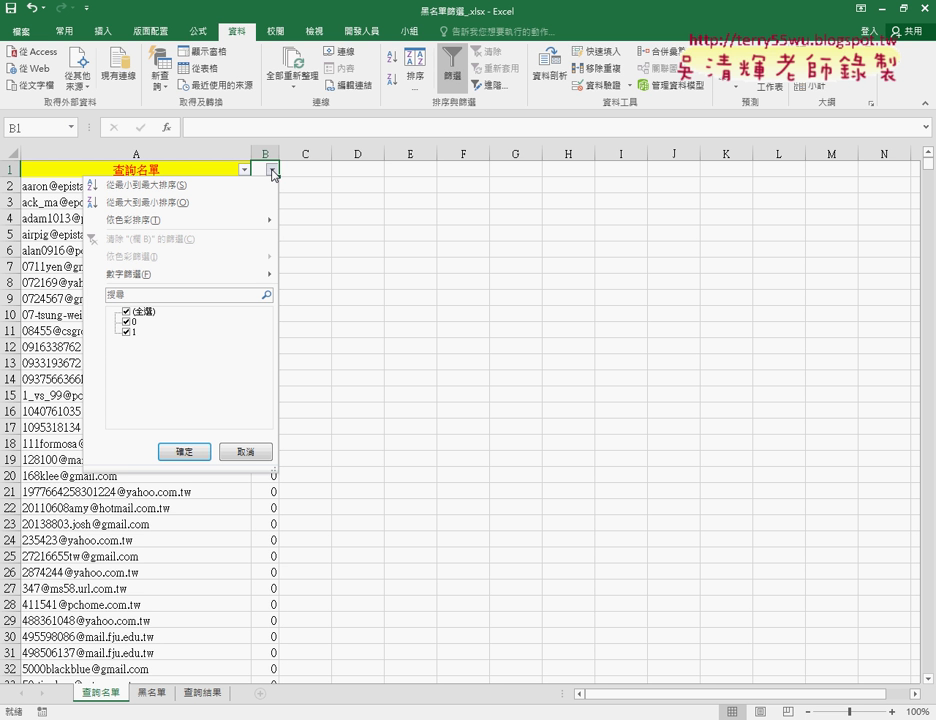
{"action": "left_click", "coordinate": [126, 312]}
{"action": "left_click", "coordinate": [126, 331]}
{"action": "left_click", "coordinate": [186, 453]}
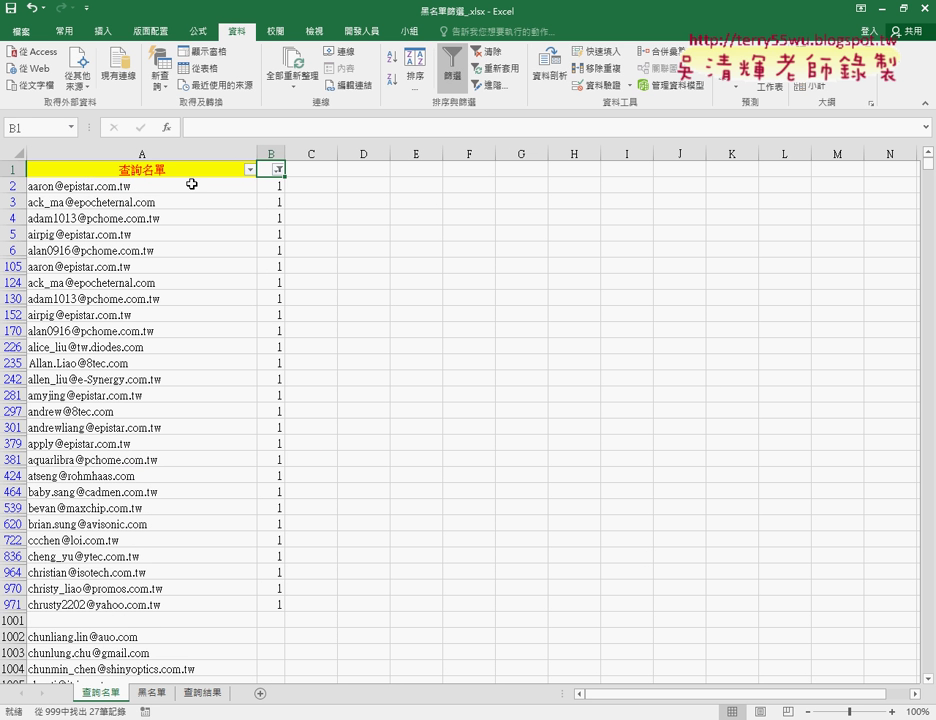
Step: Copy the filtered emails to 查詢結果 starting at A1, then return to 查詢名單
{"action": "mouse_move", "coordinate": [192, 184]}
{"action": "left_mouse_down"}
{"action": "mouse_move", "coordinate": [192, 522]}
{"action": "mouse_move", "coordinate": [181, 607]}
{"action": "mouse_move", "coordinate": [182, 598]}
{"action": "left_mouse_up"}
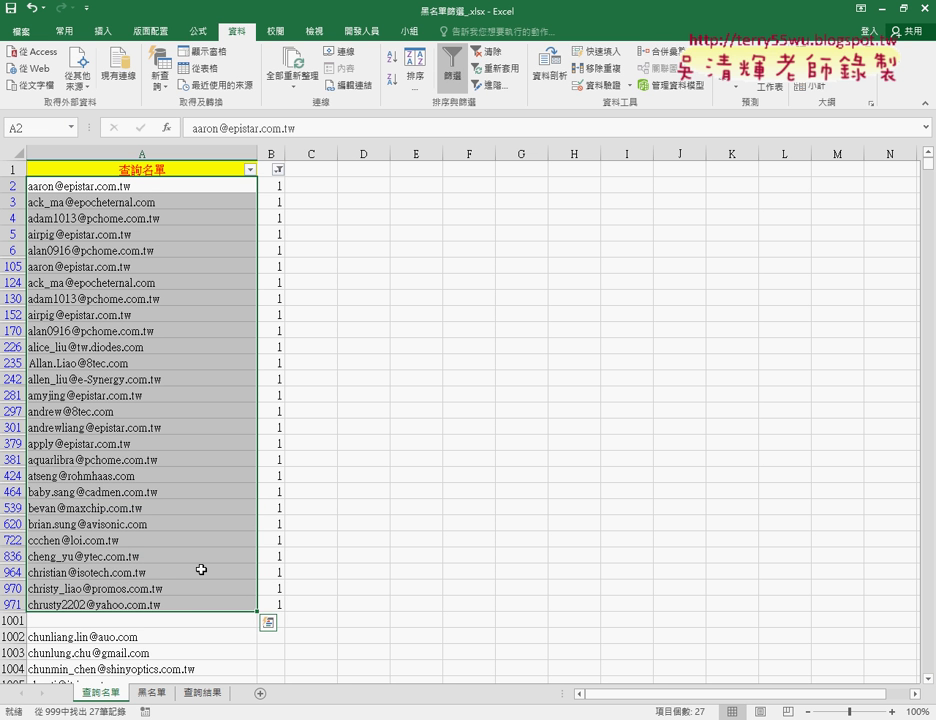
{"action": "key", "text": "ctrl+c"}
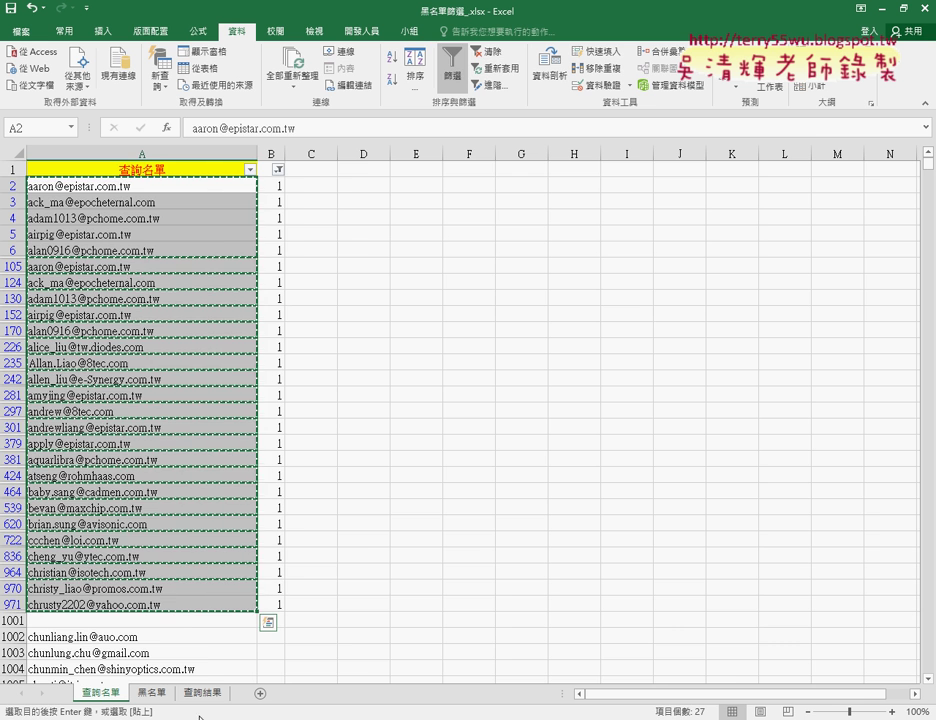
{"action": "left_click", "coordinate": [216, 693]}
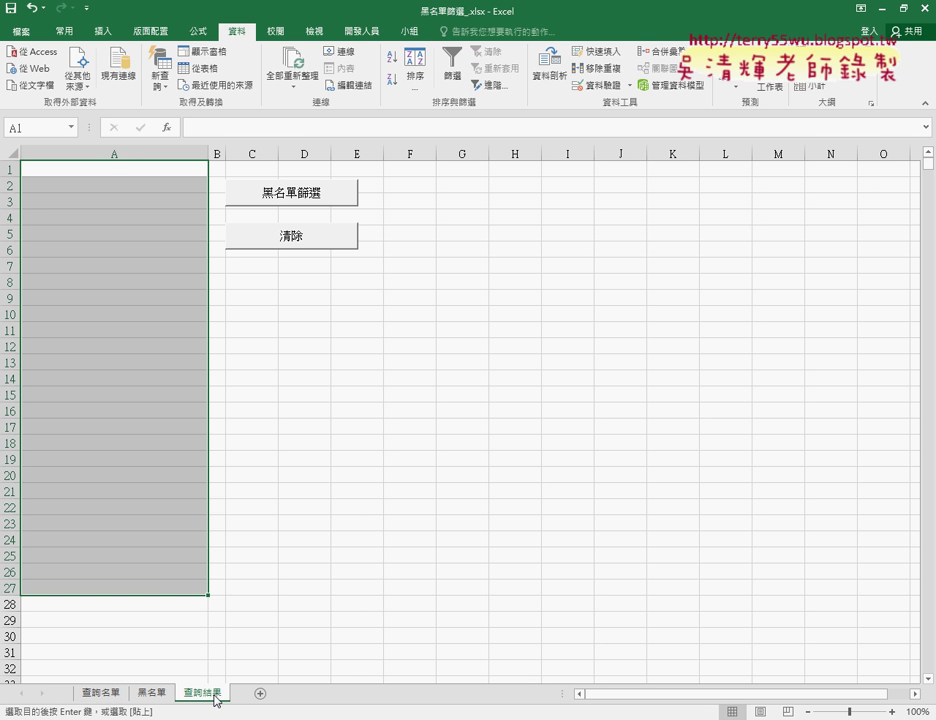
{"action": "left_click", "coordinate": [124, 173]}
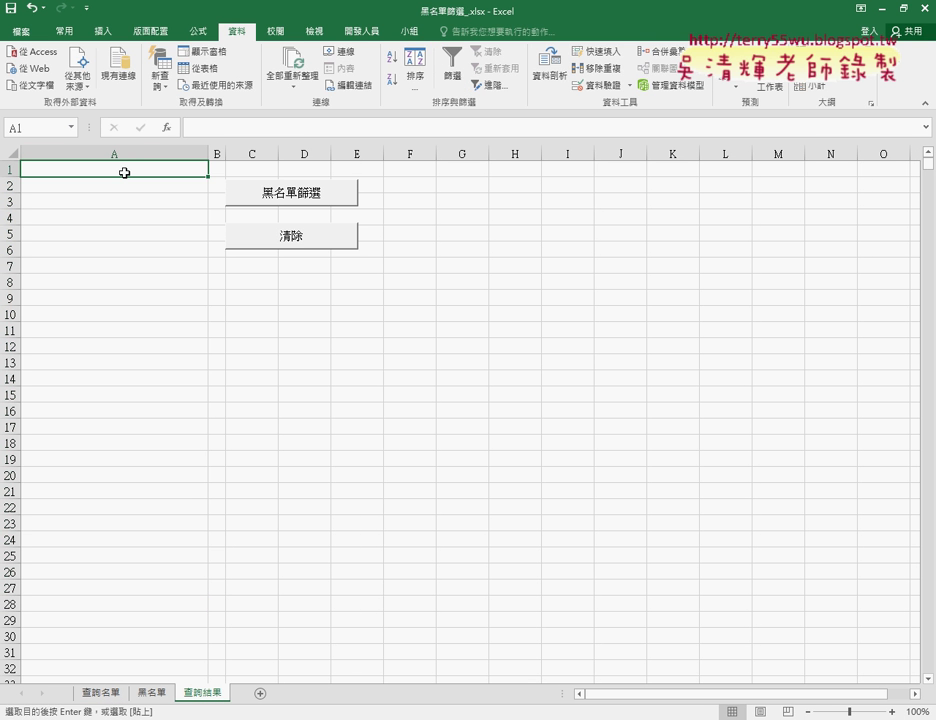
{"action": "key", "text": "ctrl+v"}
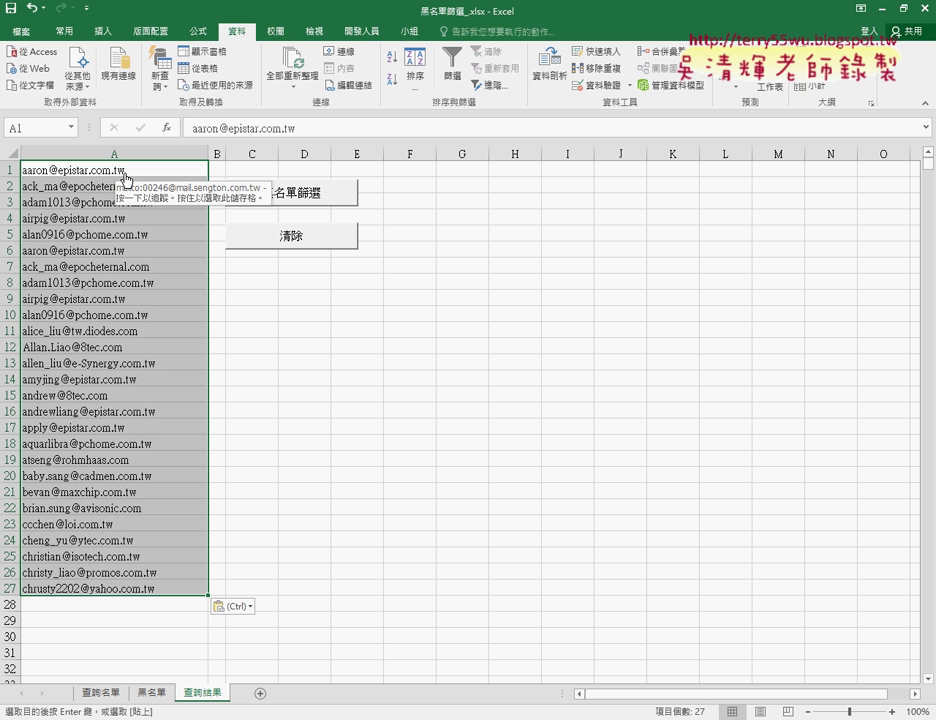
{"action": "left_click", "coordinate": [98, 692]}
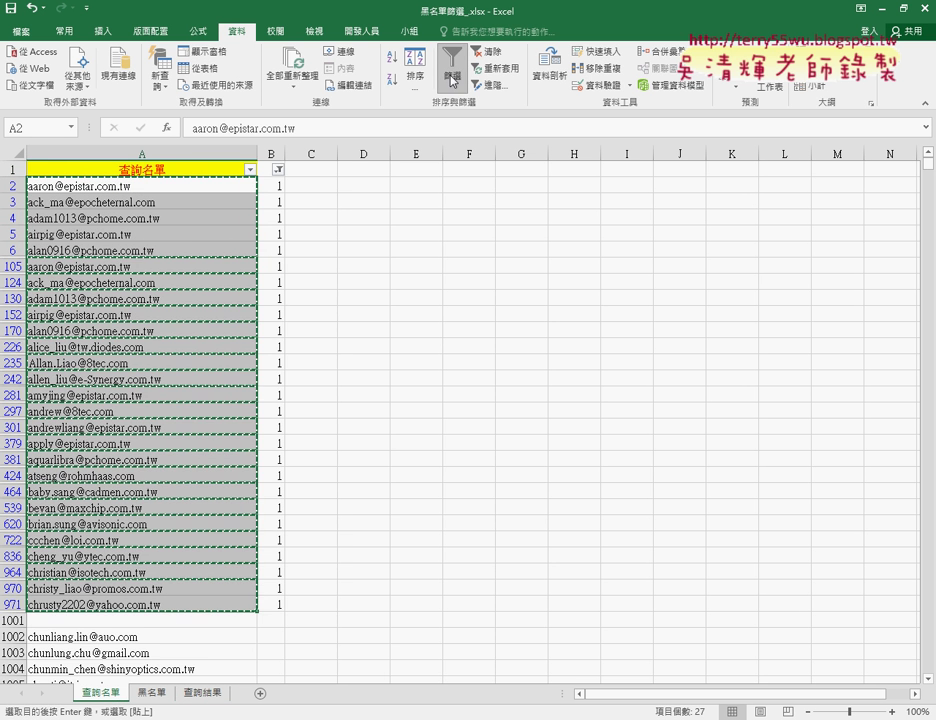
Step: Clear the column B filter and turn filtering off so all rows show
{"action": "left_click", "coordinate": [452, 72]}
{"action": "left_click", "coordinate": [452, 76]}
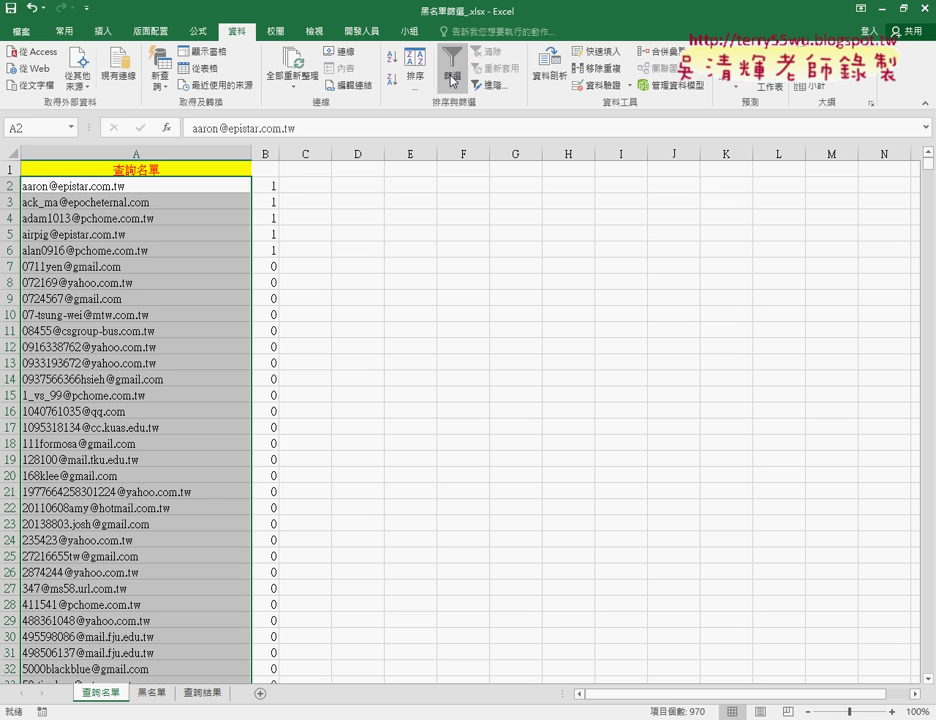
{"action": "left_click", "coordinate": [328, 327]}
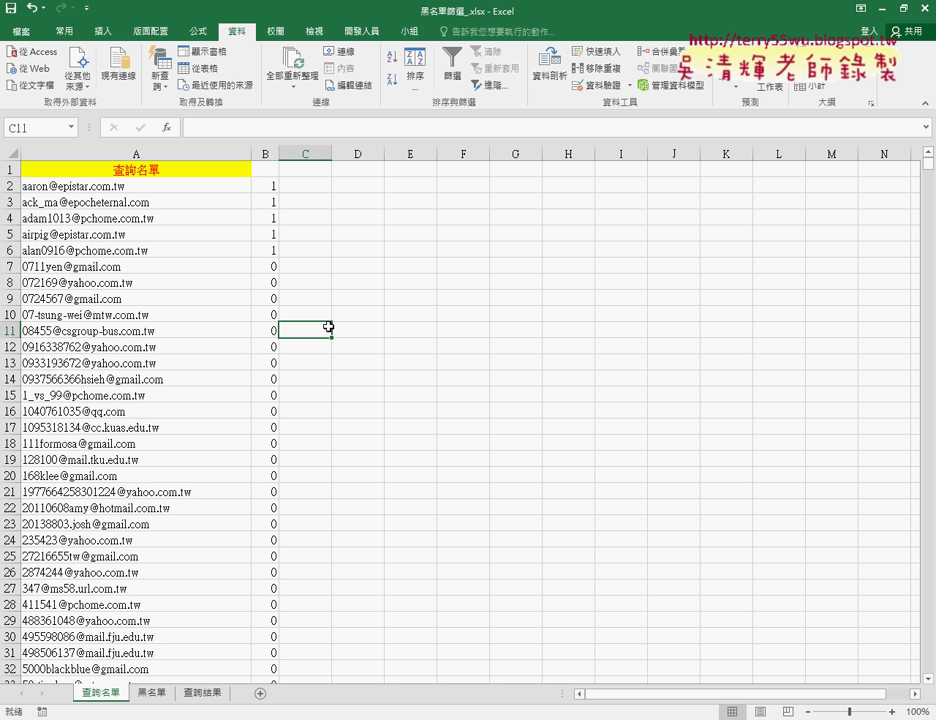
Step: Review B2's COUNTIF range and criteria arguments, keep the formula, and re-enable filtering
{"action": "left_click", "coordinate": [268, 187]}
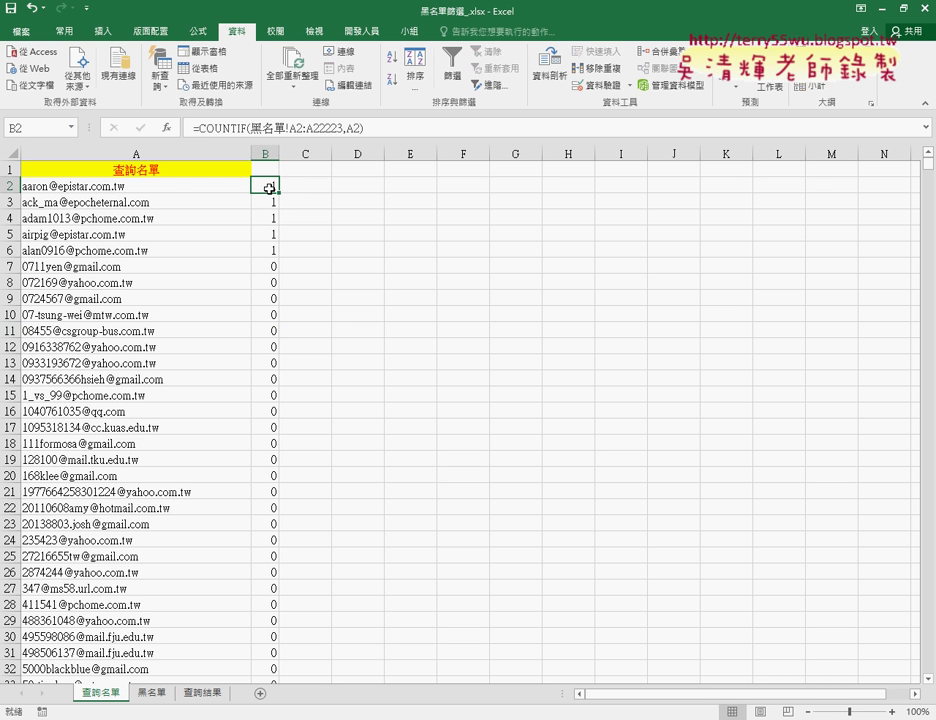
{"action": "key", "text": "F2"}
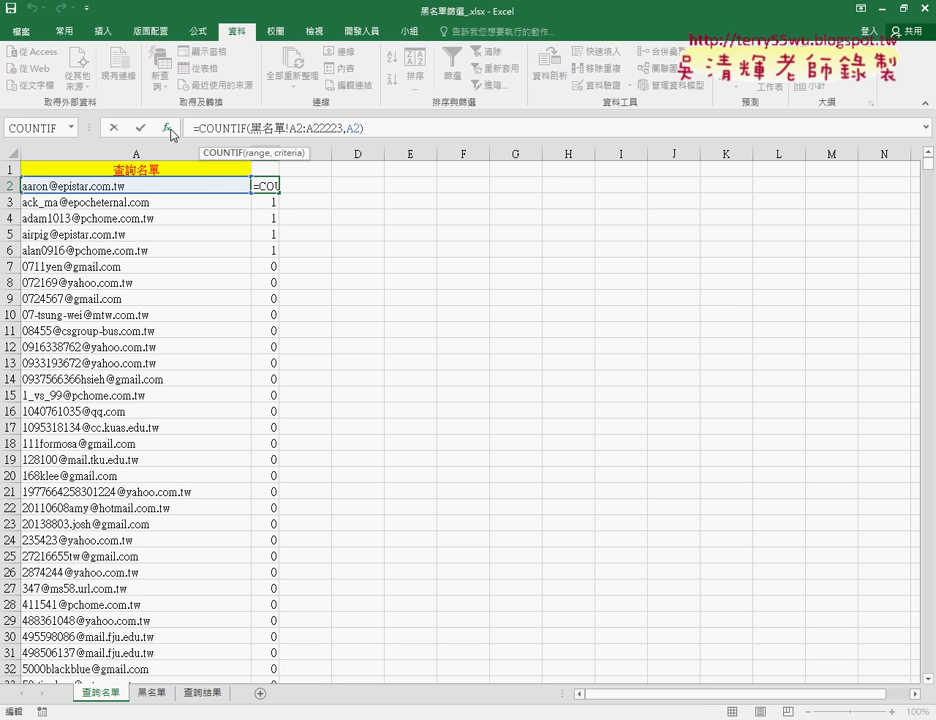
{"action": "left_click", "coordinate": [171, 129]}
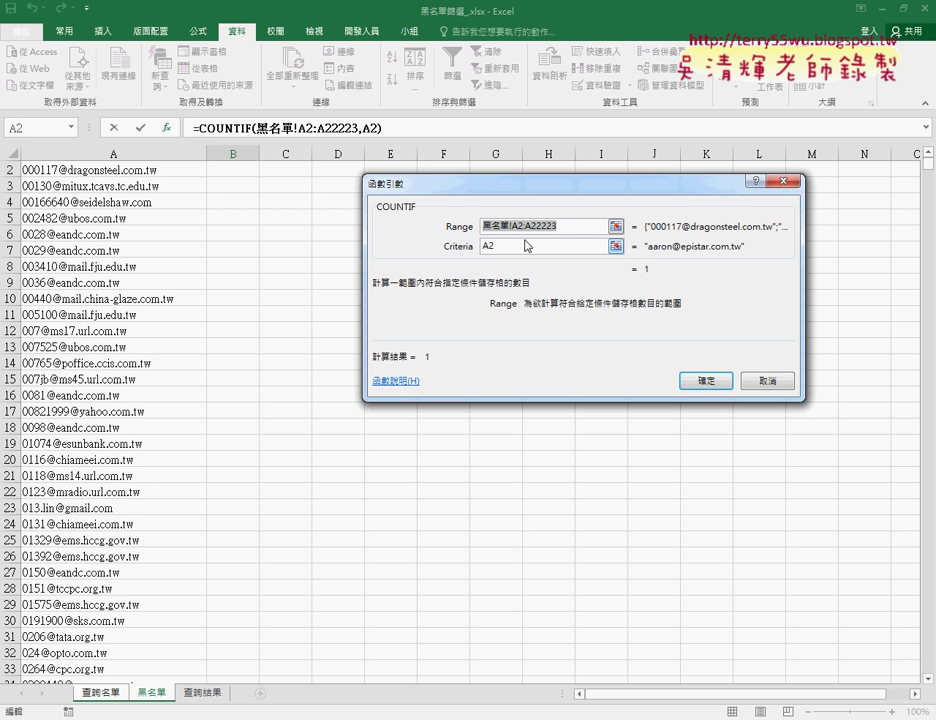
{"action": "left_click", "coordinate": [523, 241]}
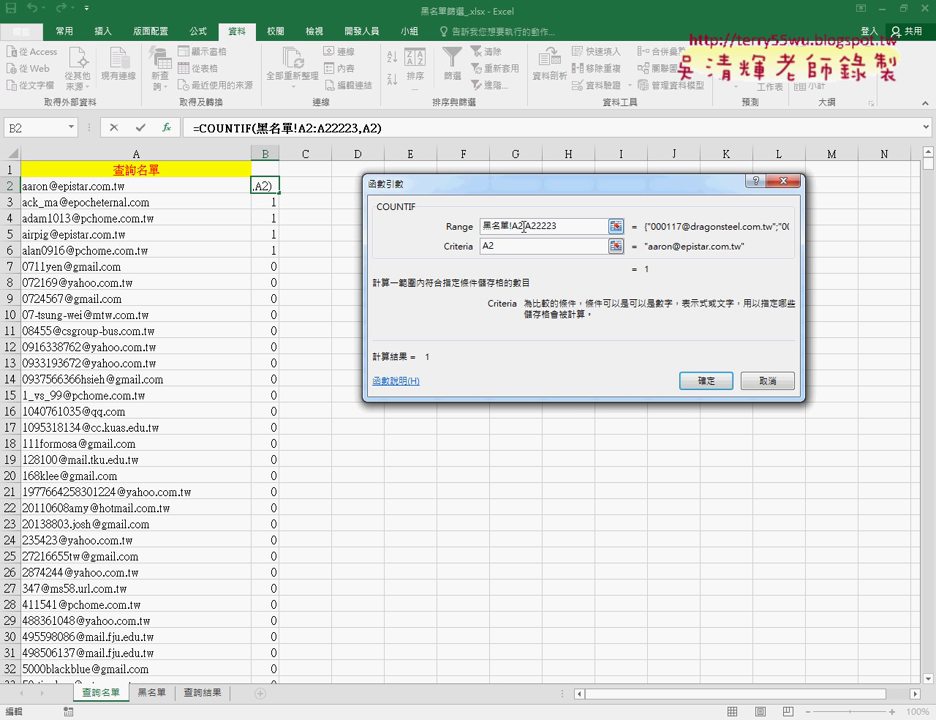
{"action": "left_click", "coordinate": [548, 226]}
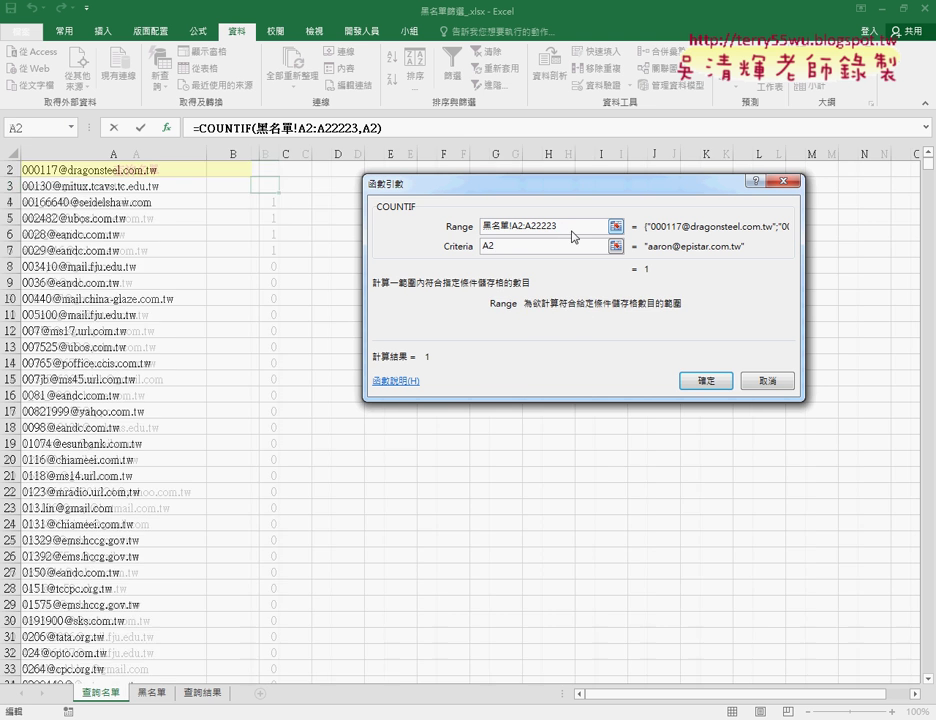
{"action": "left_click", "coordinate": [520, 250]}
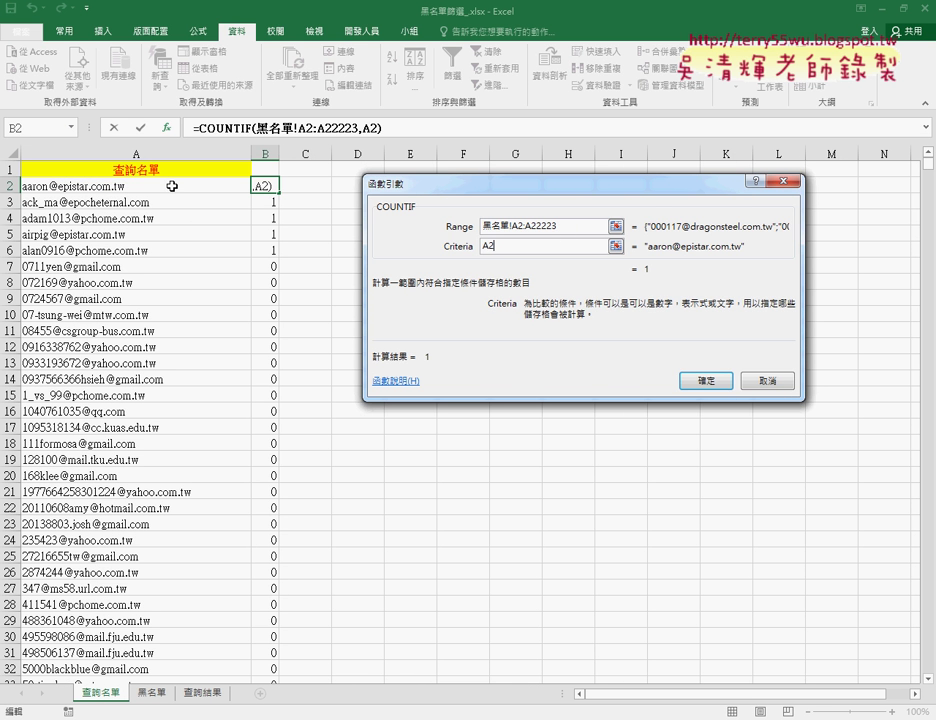
{"action": "left_click", "coordinate": [706, 380]}
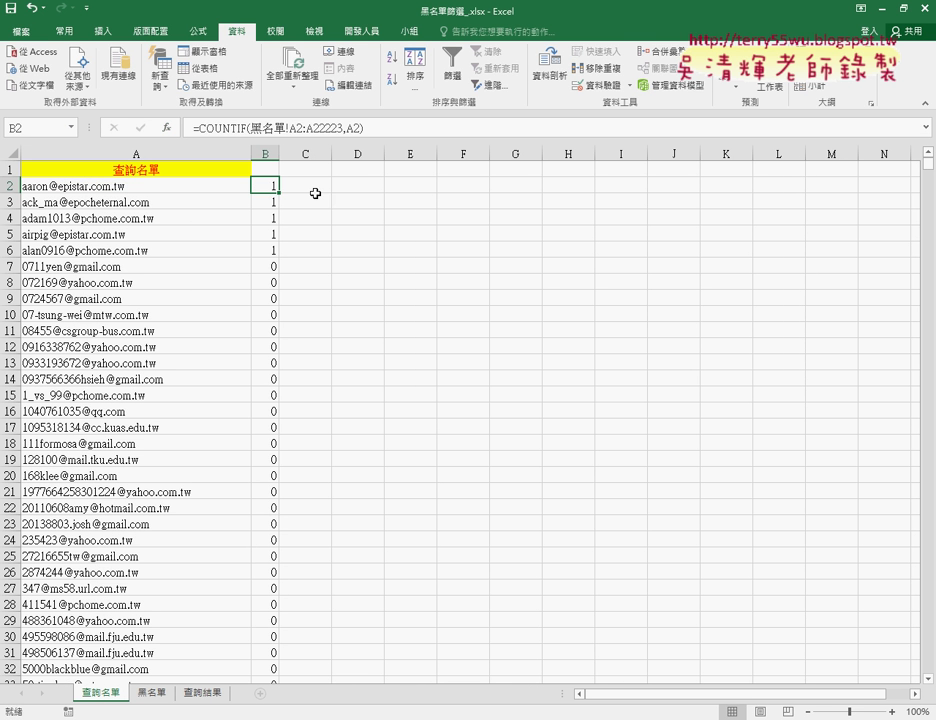
{"action": "left_click", "coordinate": [269, 170]}
{"action": "left_click", "coordinate": [450, 73]}
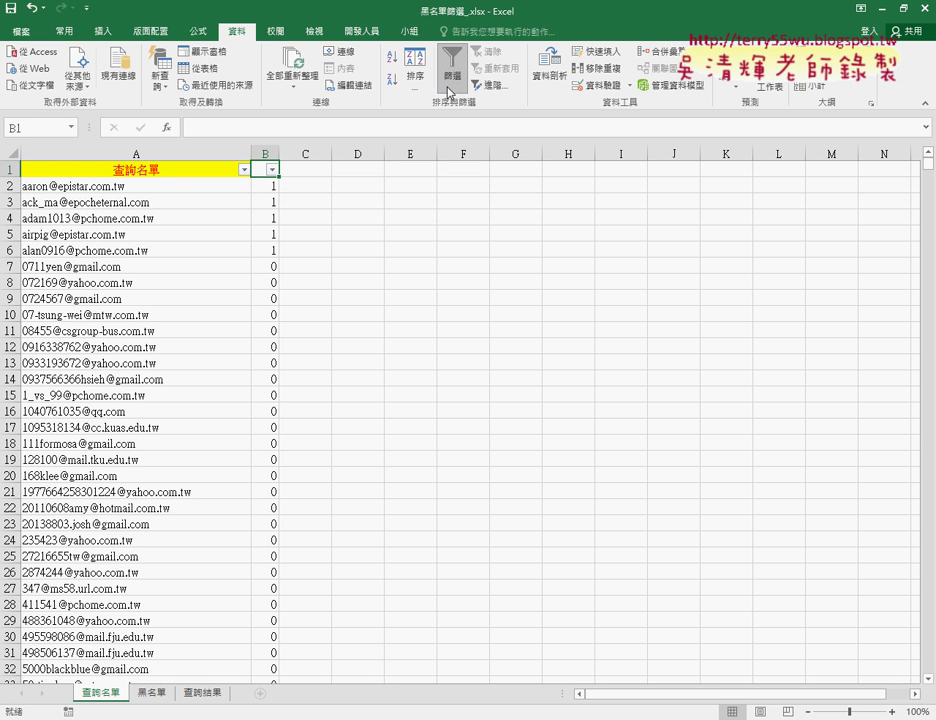
{"action": "left_click", "coordinate": [272, 170]}
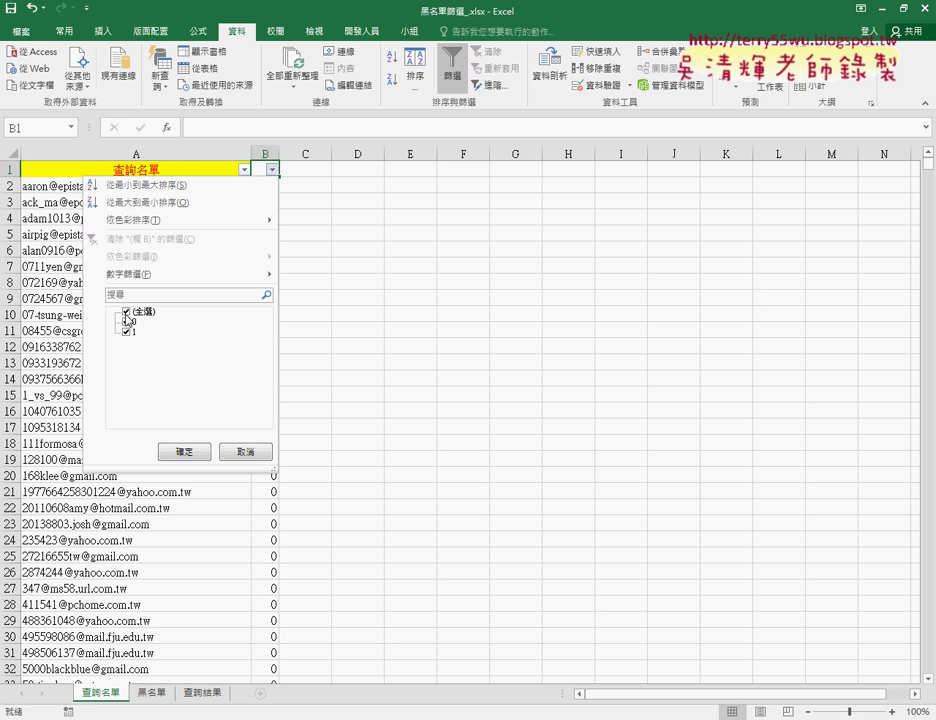
{"action": "left_click", "coordinate": [127, 312]}
{"action": "left_click", "coordinate": [133, 333]}
{"action": "left_click", "coordinate": [184, 452]}
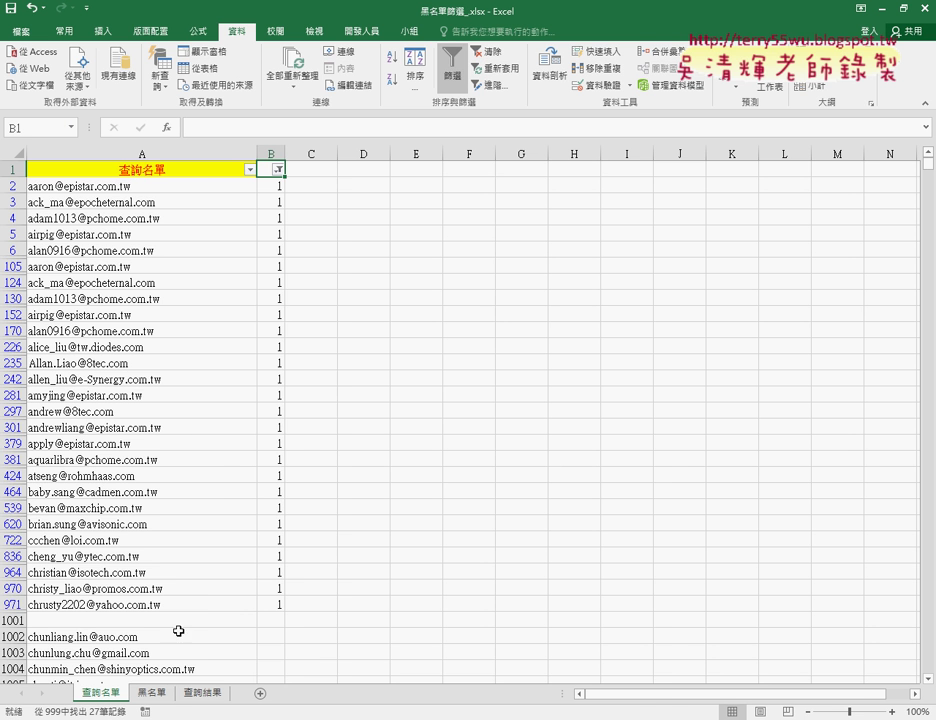
{"action": "left_click", "coordinate": [196, 693]}
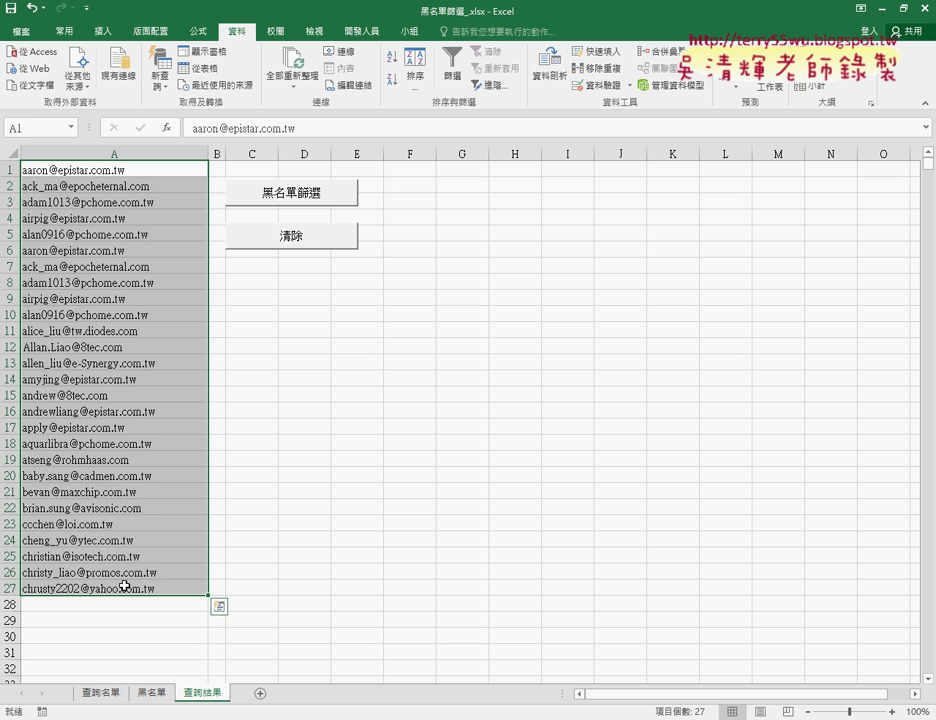
{"action": "left_click_drag", "start_coordinate": [124, 587], "coordinate": [146, 162]}
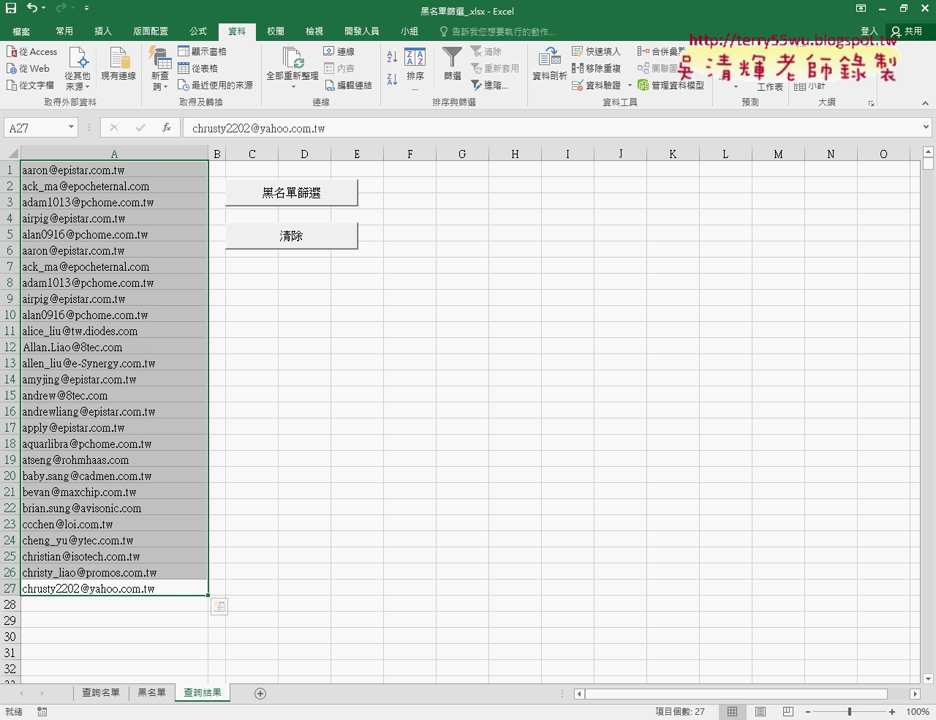
{"action": "left_click", "coordinate": [98, 692]}
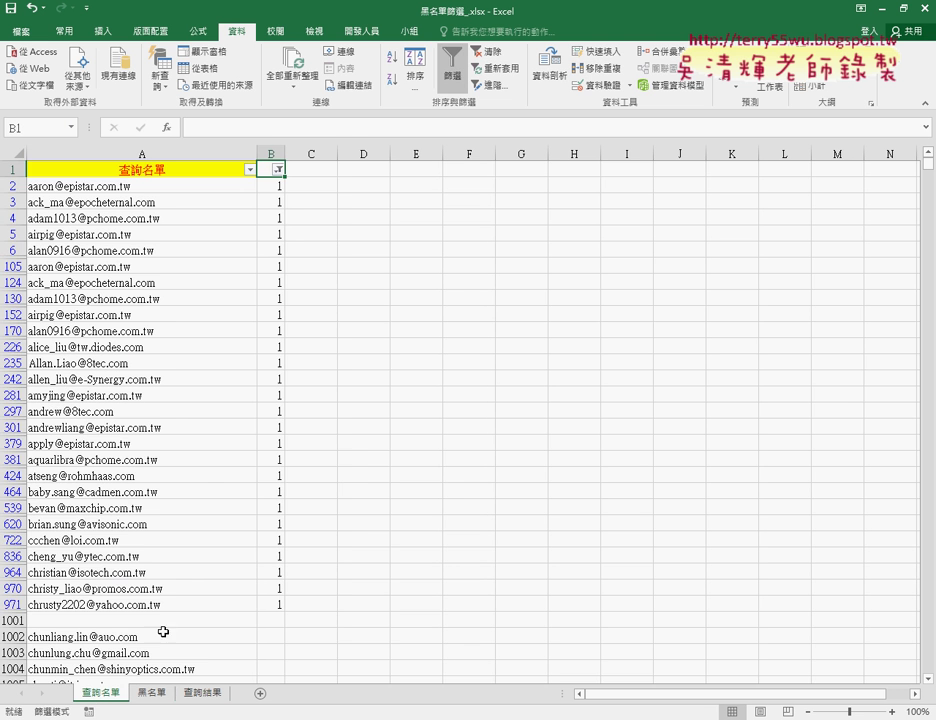
Step: Remove the 查詢名單 filter, then empty 查詢結果's email list with its 清除 button
{"action": "left_click", "coordinate": [273, 187]}
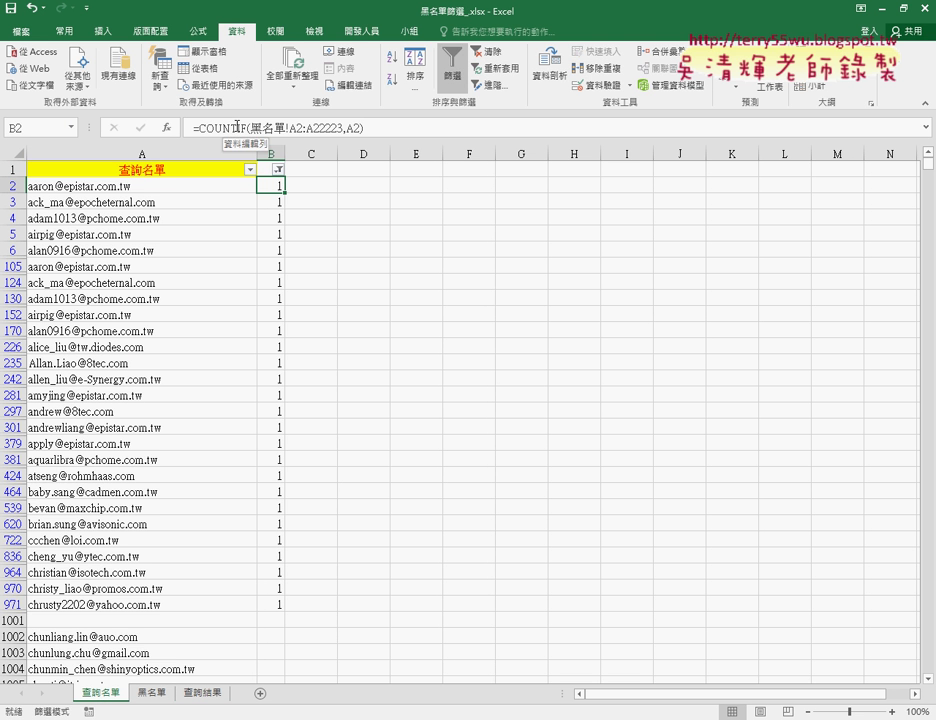
{"action": "left_click", "coordinate": [453, 75]}
{"action": "left_click", "coordinate": [455, 78]}
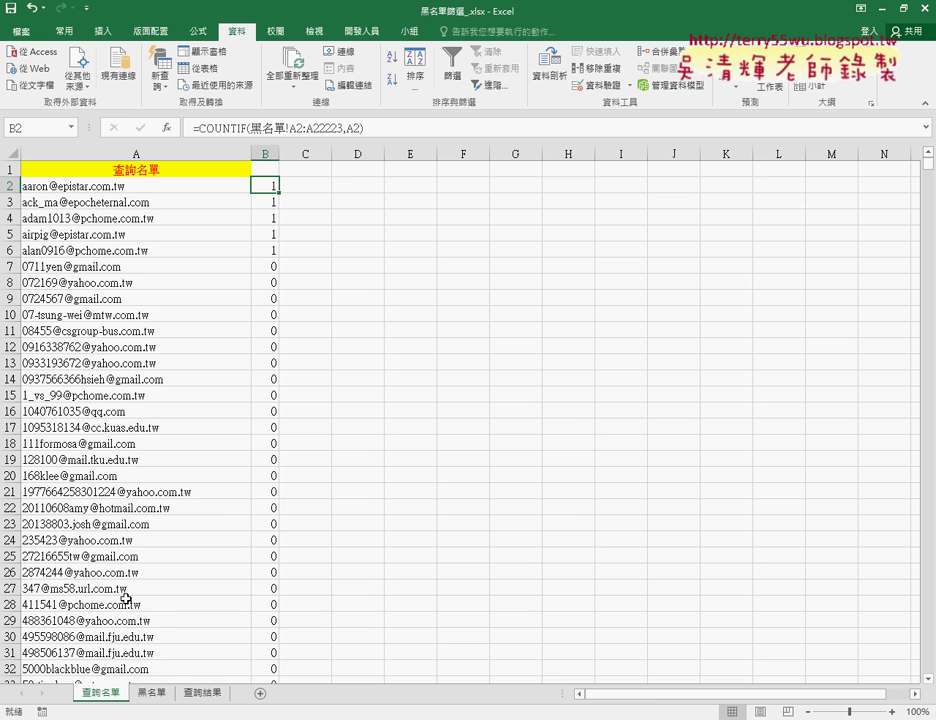
{"action": "left_click", "coordinate": [198, 695]}
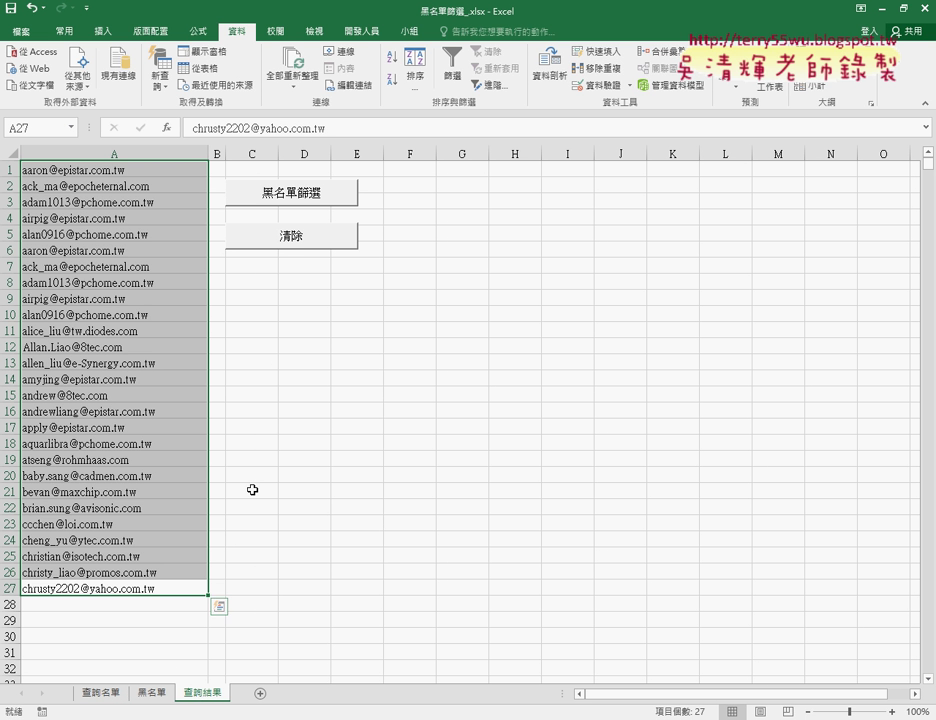
{"action": "left_click", "coordinate": [300, 240]}
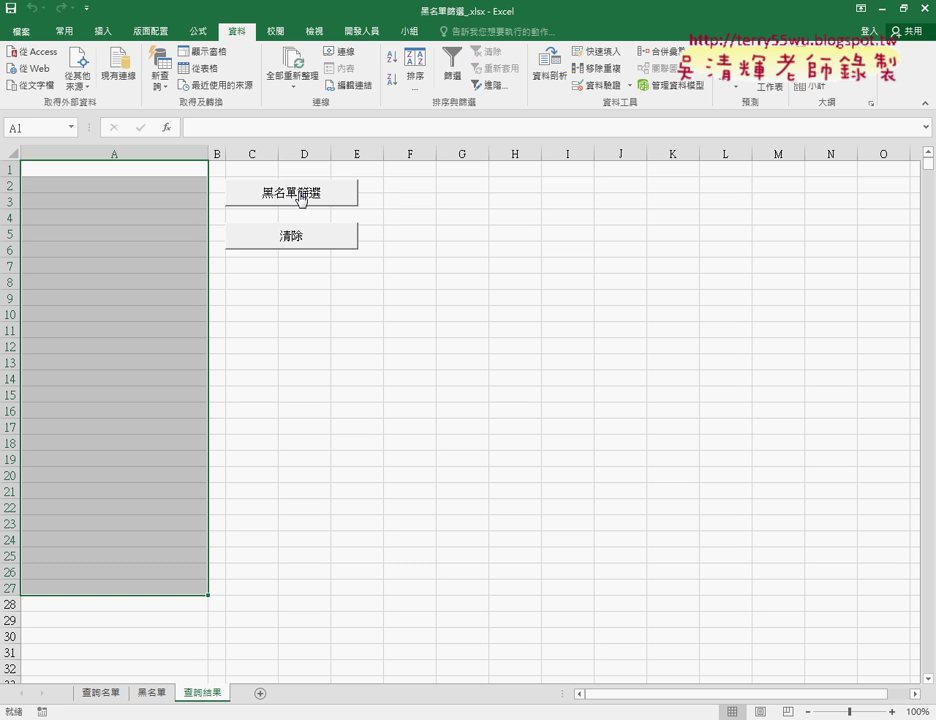
Step: Run the blacklist filter macro, then clear the result list with 清除
{"action": "left_click", "coordinate": [365, 280]}
{"action": "left_click", "coordinate": [313, 198]}
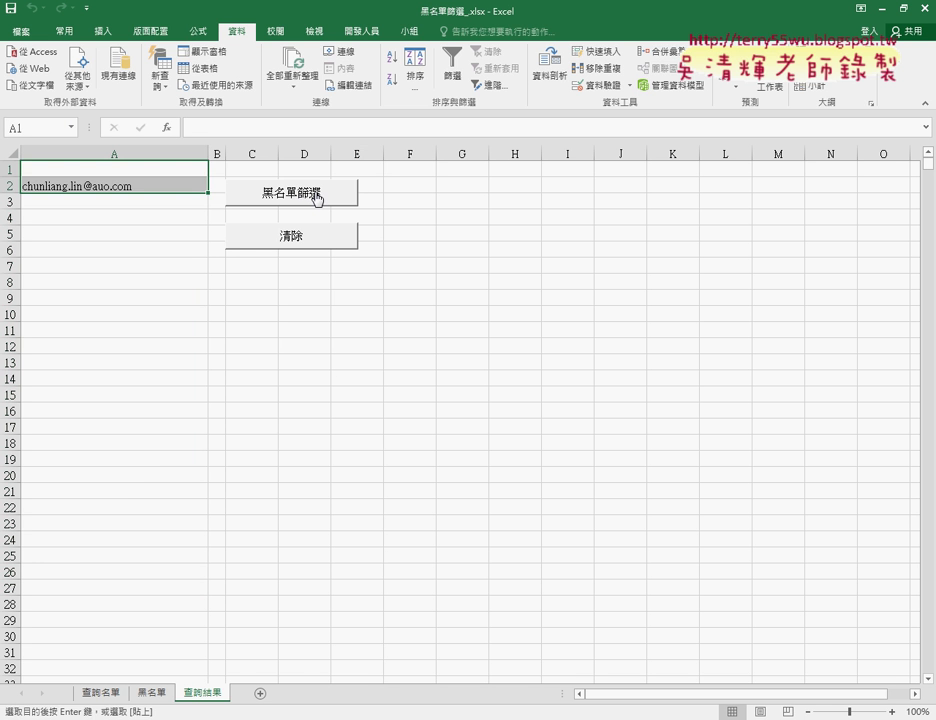
{"action": "left_click", "coordinate": [283, 240]}
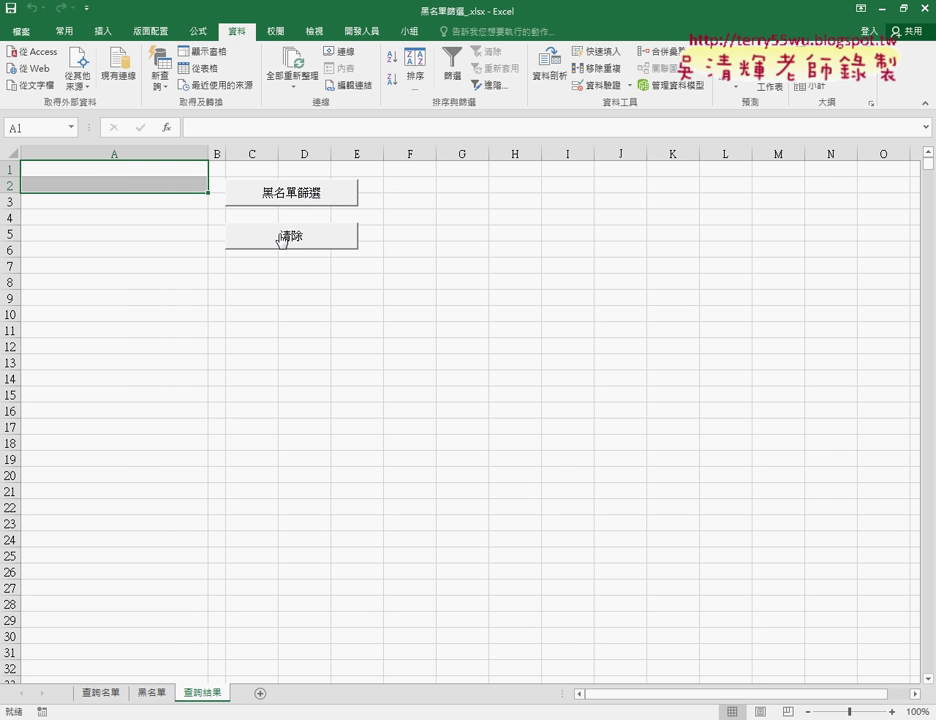
Step: Name the 黑名單 sheet's email column 黑名單 from its top-row header
{"action": "left_click", "coordinate": [152, 692]}
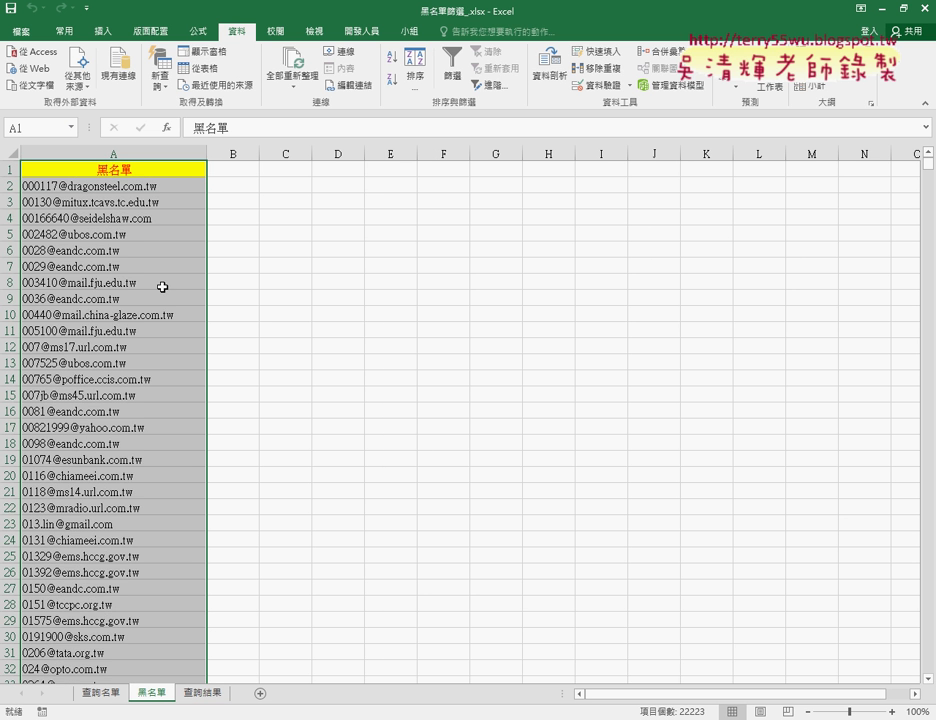
{"action": "left_click", "coordinate": [144, 167]}
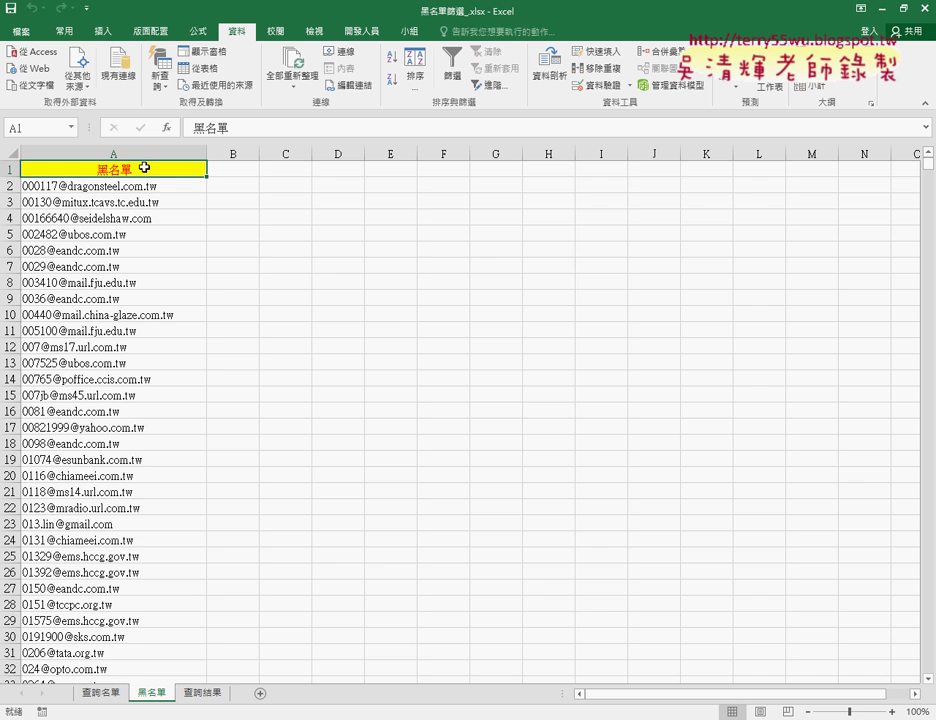
{"action": "key", "text": "ctrl+shift+Down"}
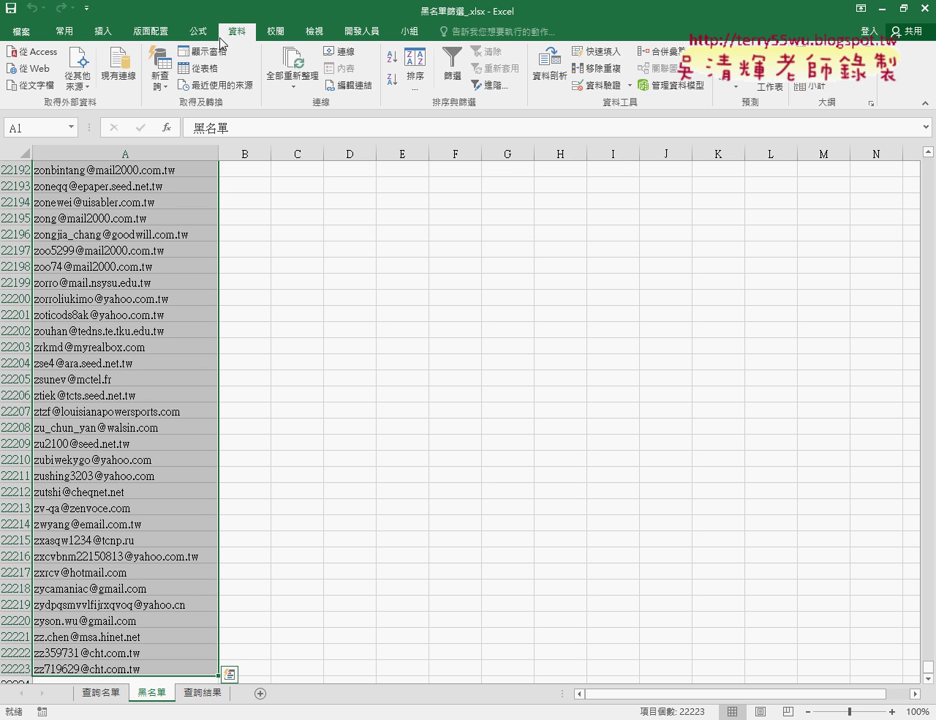
{"action": "left_click", "coordinate": [198, 31]}
{"action": "left_click", "coordinate": [412, 85]}
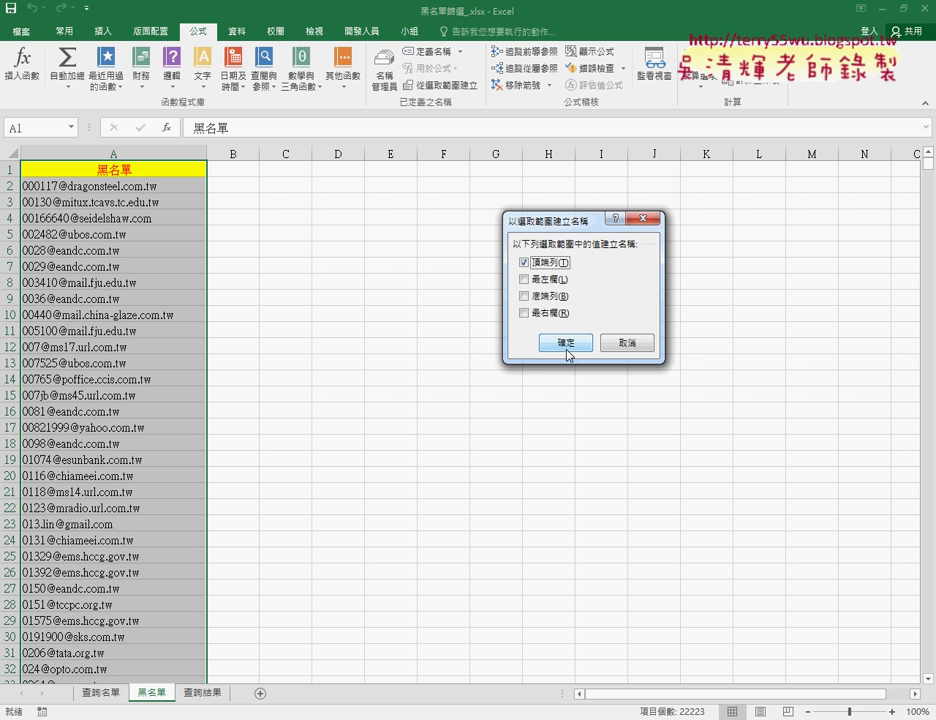
{"action": "left_click", "coordinate": [567, 343]}
Step: On 查詢結果, clear the result list and run the blacklist filter macro again
{"action": "left_click", "coordinate": [203, 692]}
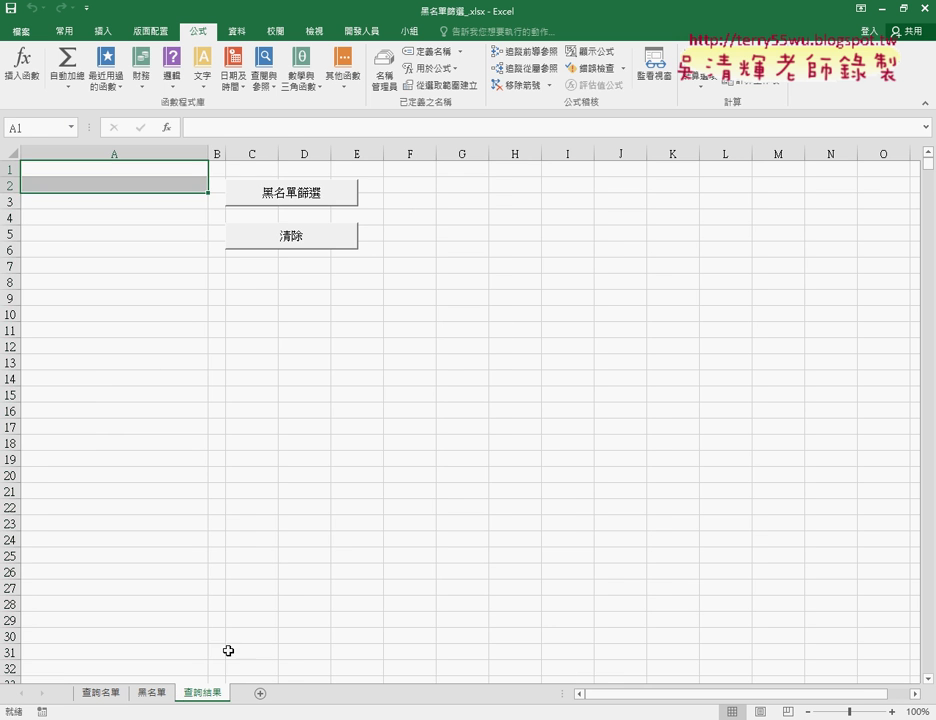
{"action": "left_click", "coordinate": [338, 248]}
{"action": "left_click", "coordinate": [316, 198]}
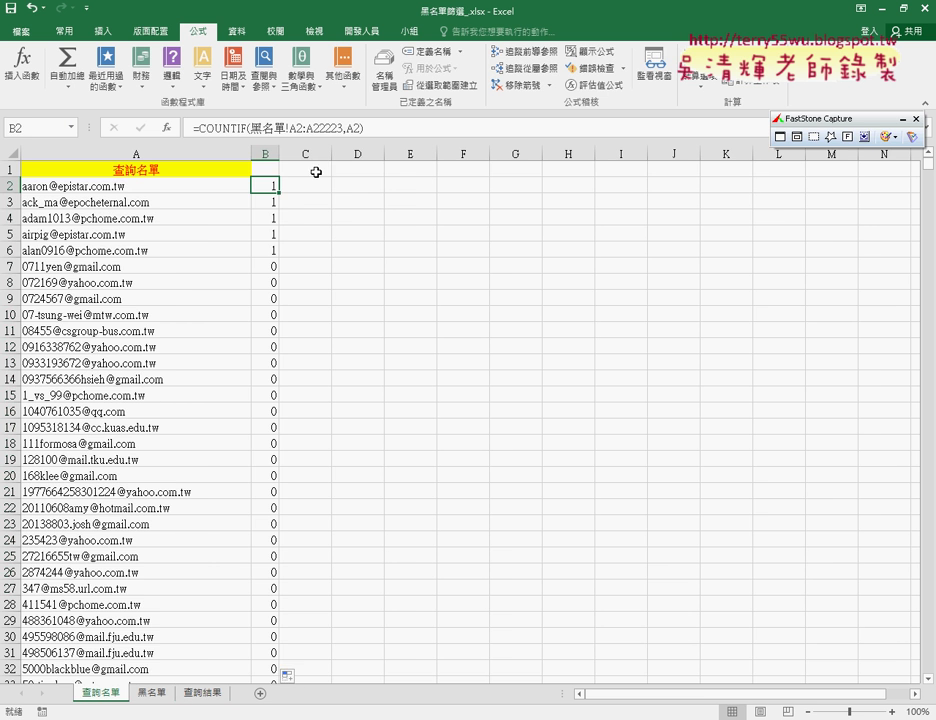
{"action": "left_click", "coordinate": [234, 128]}
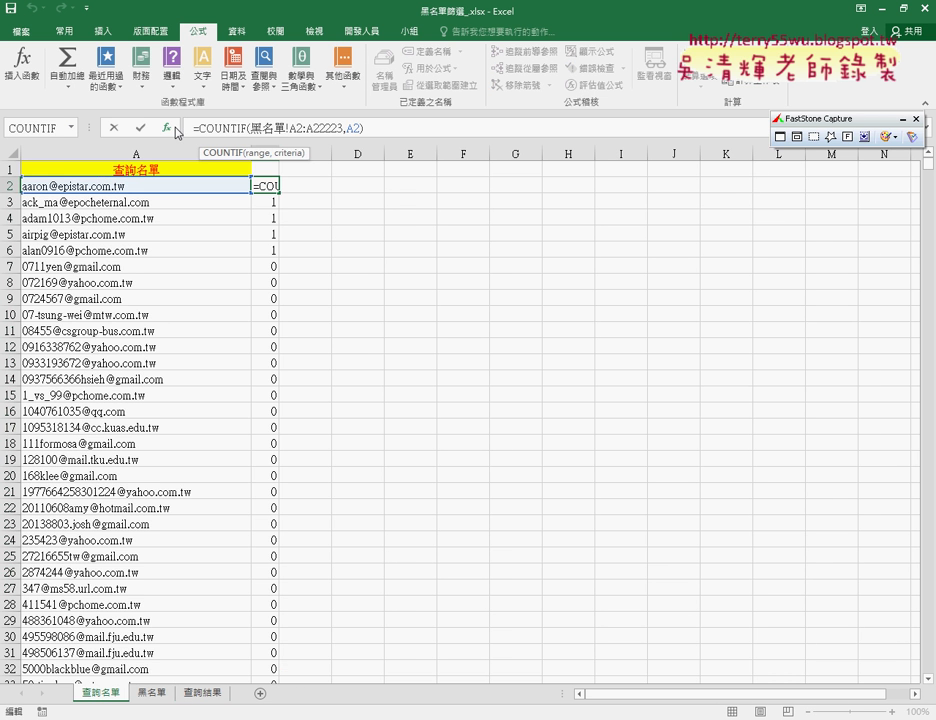
{"action": "left_click", "coordinate": [167, 128]}
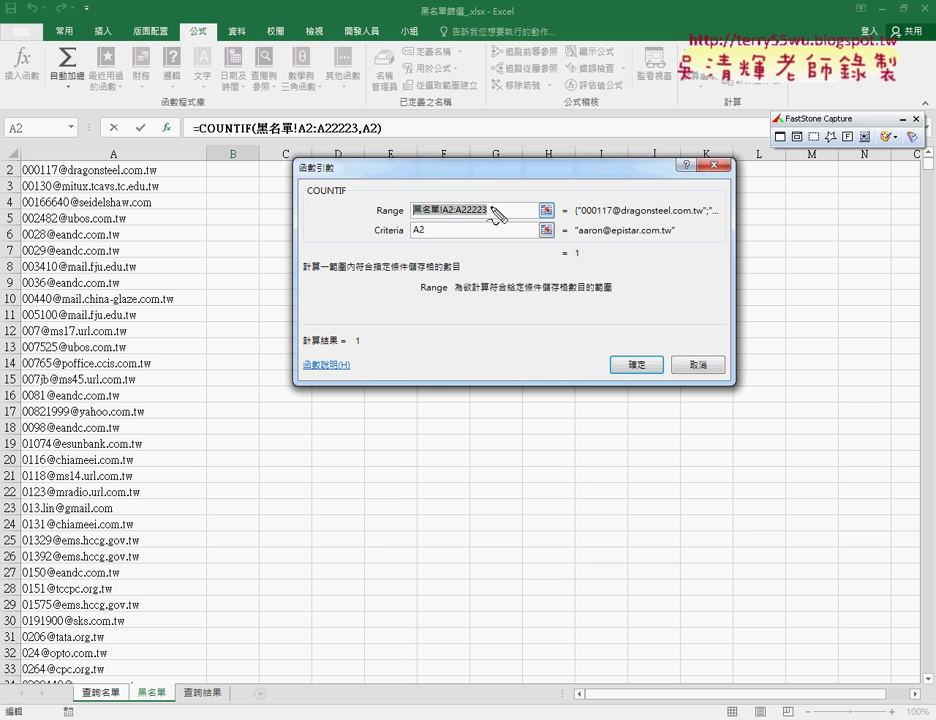
{"action": "mouse_move", "coordinate": [486, 222]}
{"action": "left_mouse_down"}
{"action": "mouse_move", "coordinate": [405, 198]}
{"action": "mouse_move", "coordinate": [488, 222]}
{"action": "left_mouse_up"}
{"action": "mouse_move", "coordinate": [572, 155]}
{"action": "left_mouse_down"}
{"action": "mouse_move", "coordinate": [483, 195]}
{"action": "mouse_move", "coordinate": [510, 196]}
{"action": "left_mouse_up"}
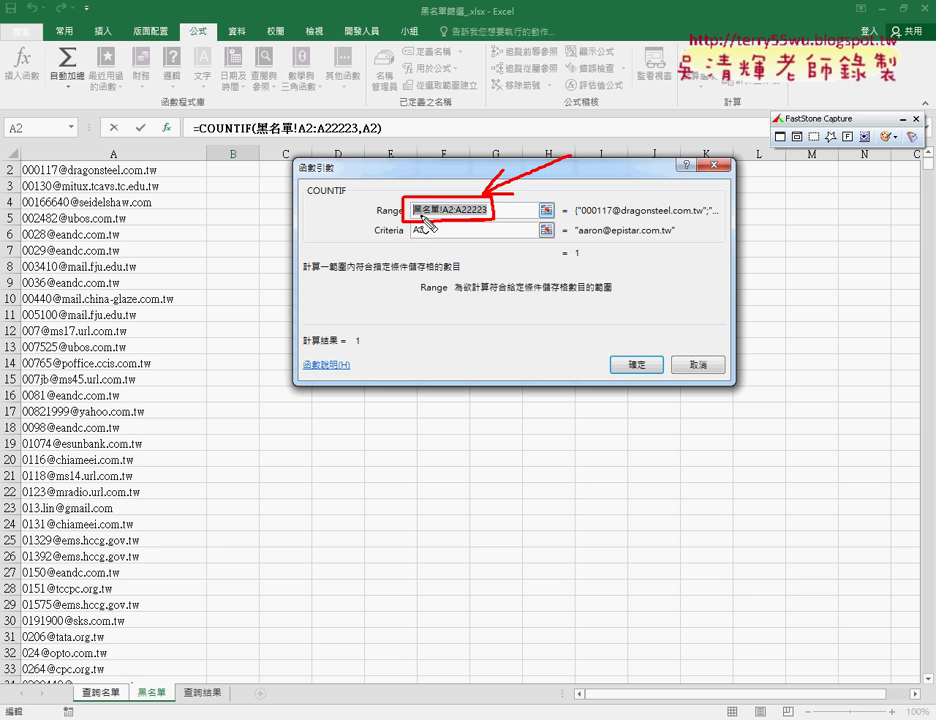
{"action": "left_click_drag", "start_coordinate": [462, 230], "coordinate": [480, 222]}
{"action": "key", "text": "Escape"}
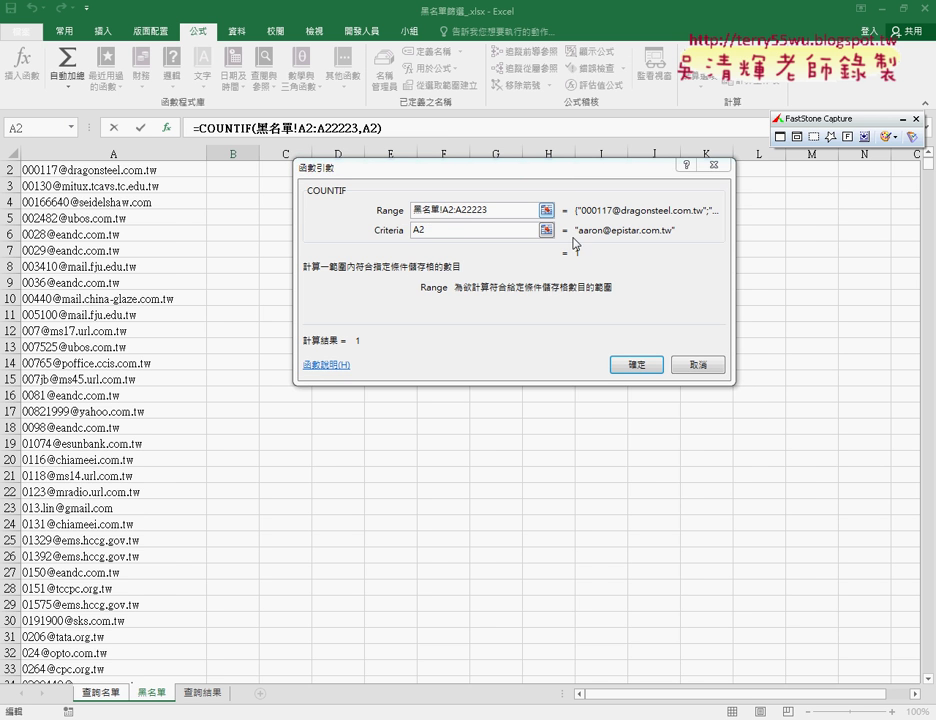
{"action": "left_click", "coordinate": [698, 365]}
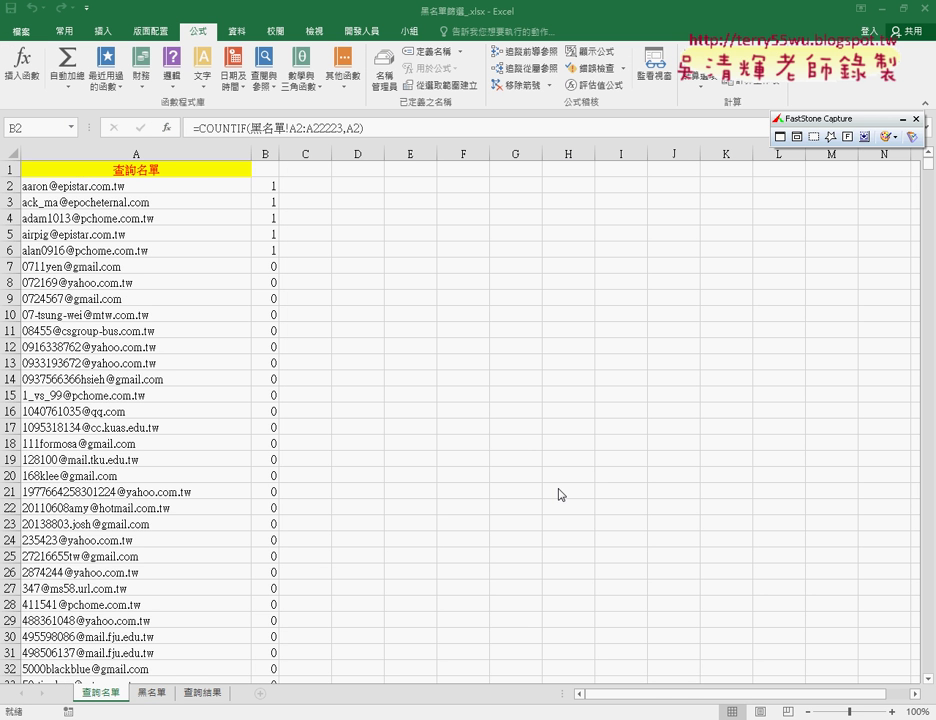
Step: Select 黑名單 column A from the header to the last email and open Create from Selection
{"action": "left_click", "coordinate": [155, 694]}
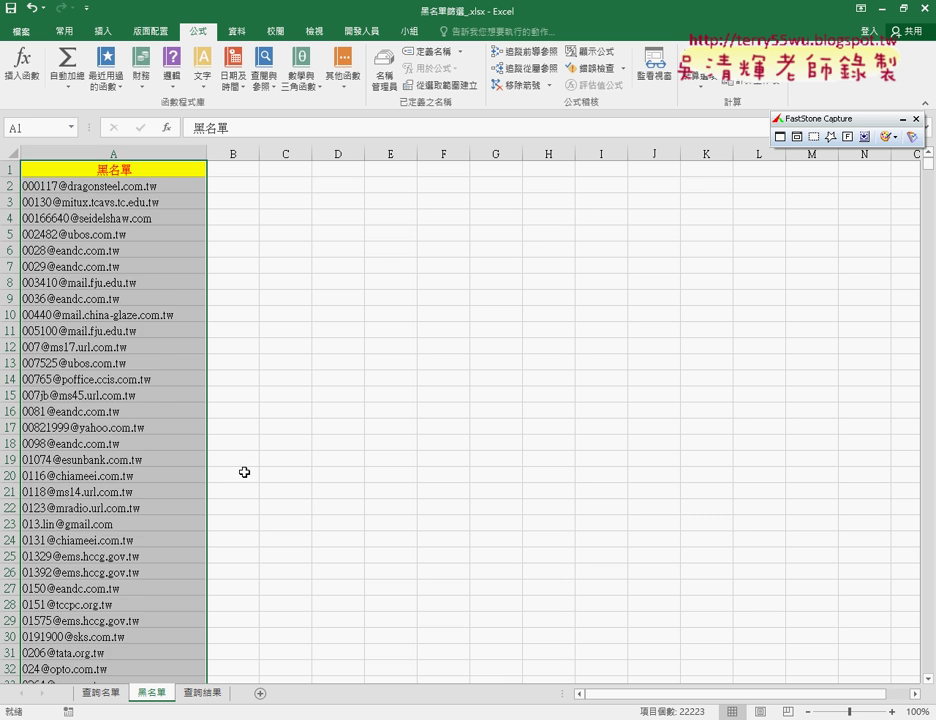
{"action": "left_click", "coordinate": [140, 171]}
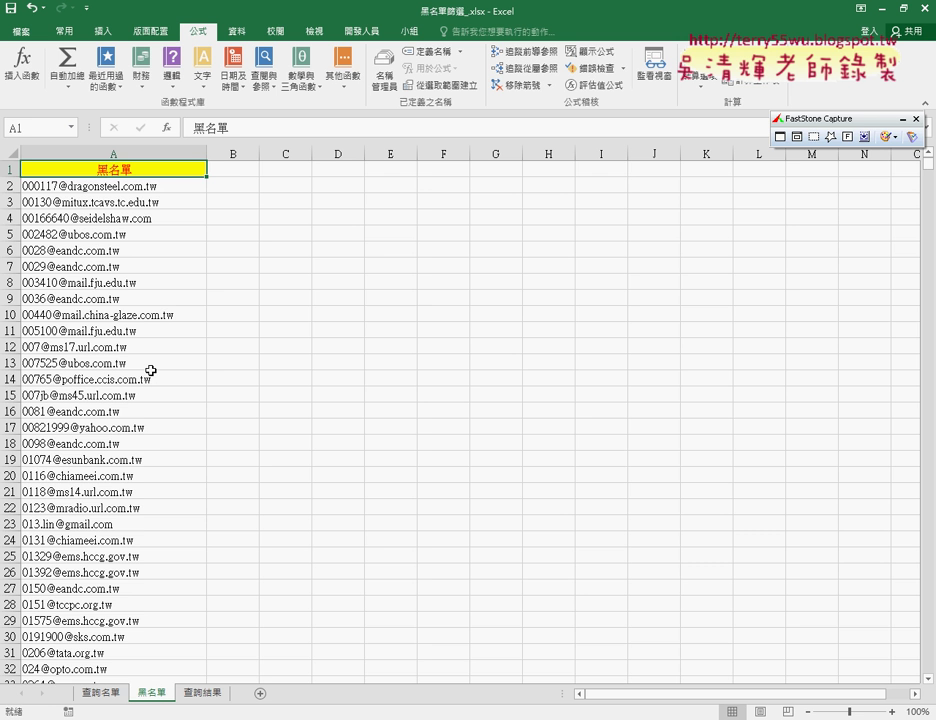
{"action": "key", "text": "ctrl+shift+Down"}
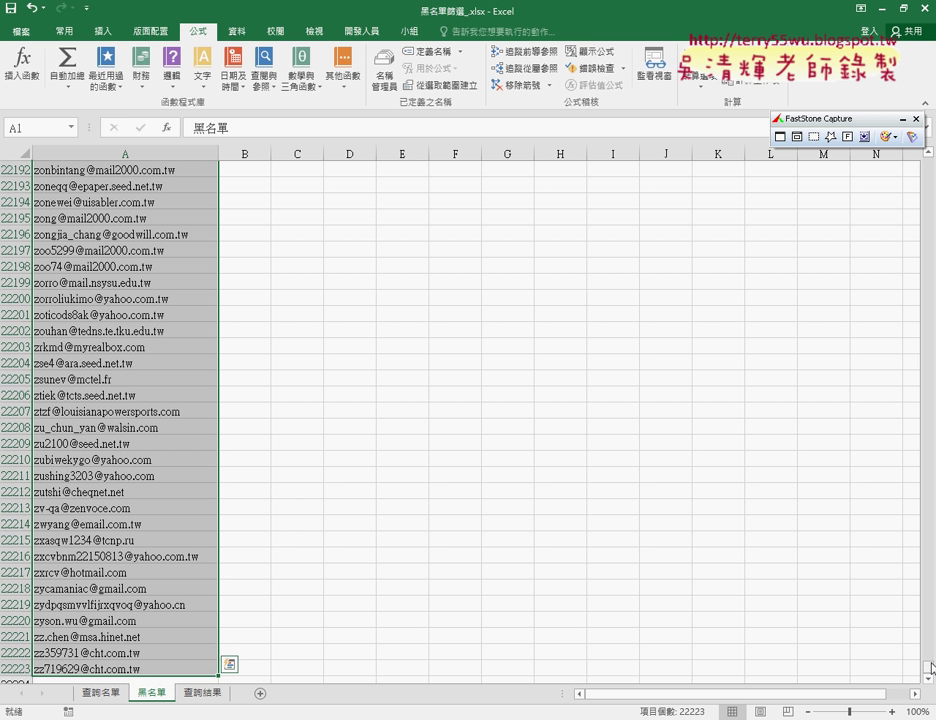
{"action": "left_click_drag", "start_coordinate": [928, 666], "coordinate": [928, 162]}
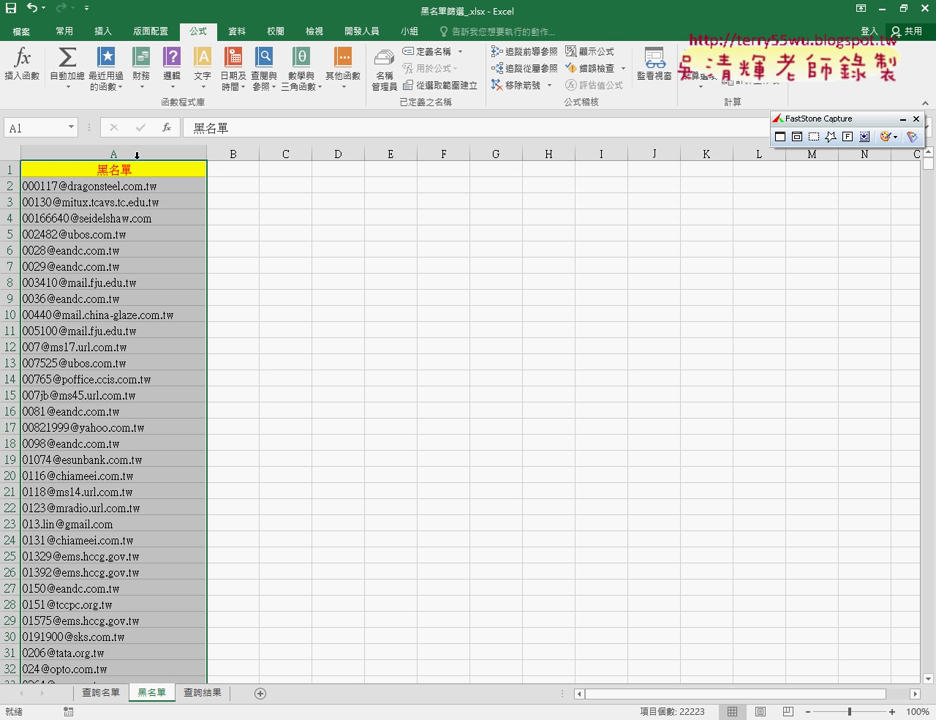
{"action": "left_click", "coordinate": [447, 97]}
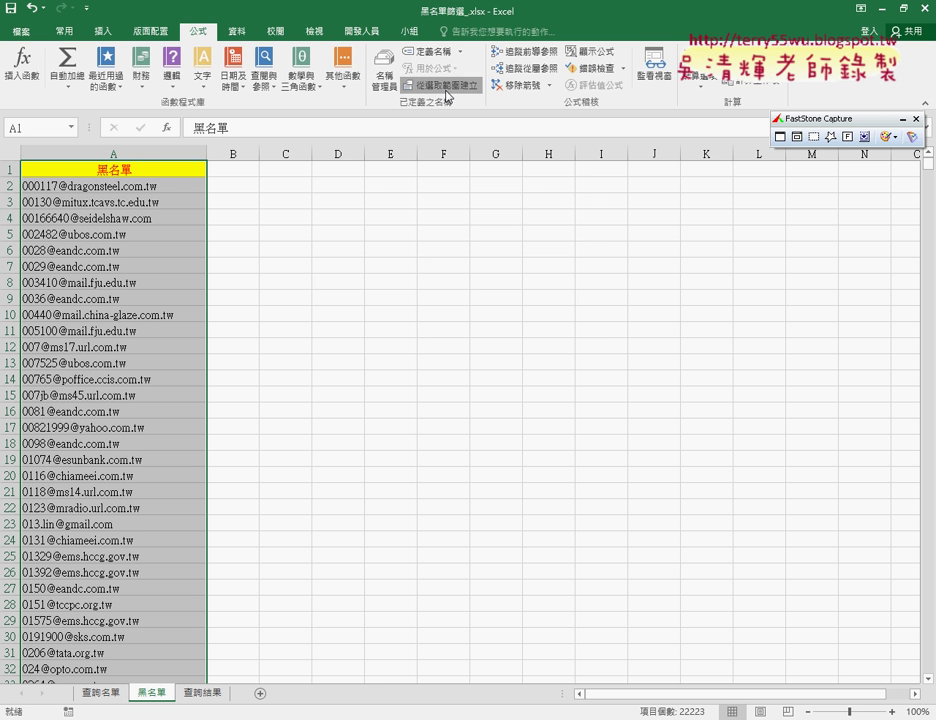
{"action": "left_click_drag", "start_coordinate": [452, 157], "coordinate": [262, 164]}
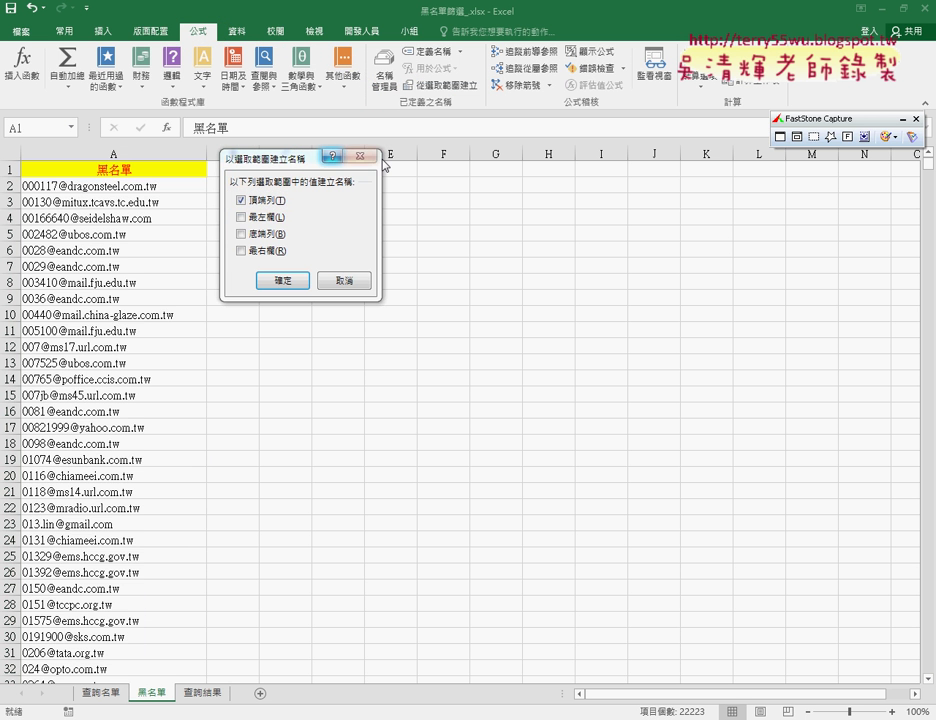
Step: Confirm in Name Manager that 黑名單 refers to $A$2:$A$22223, then return to 查詢名單
{"action": "left_click", "coordinate": [287, 283]}
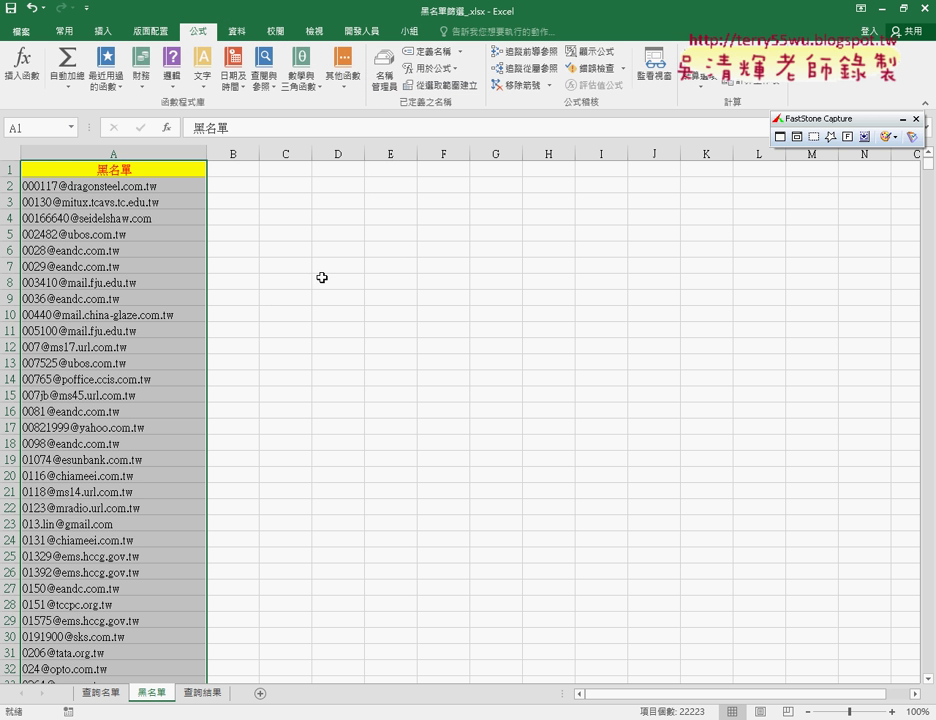
{"action": "left_click", "coordinate": [383, 96]}
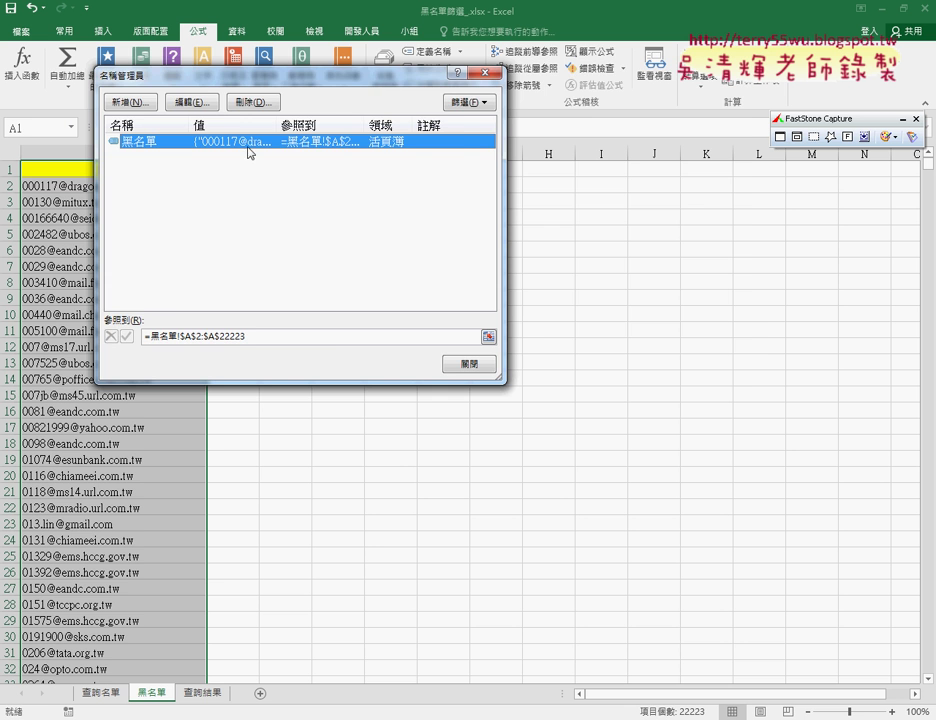
{"action": "left_click_drag", "start_coordinate": [290, 82], "coordinate": [514, 100]}
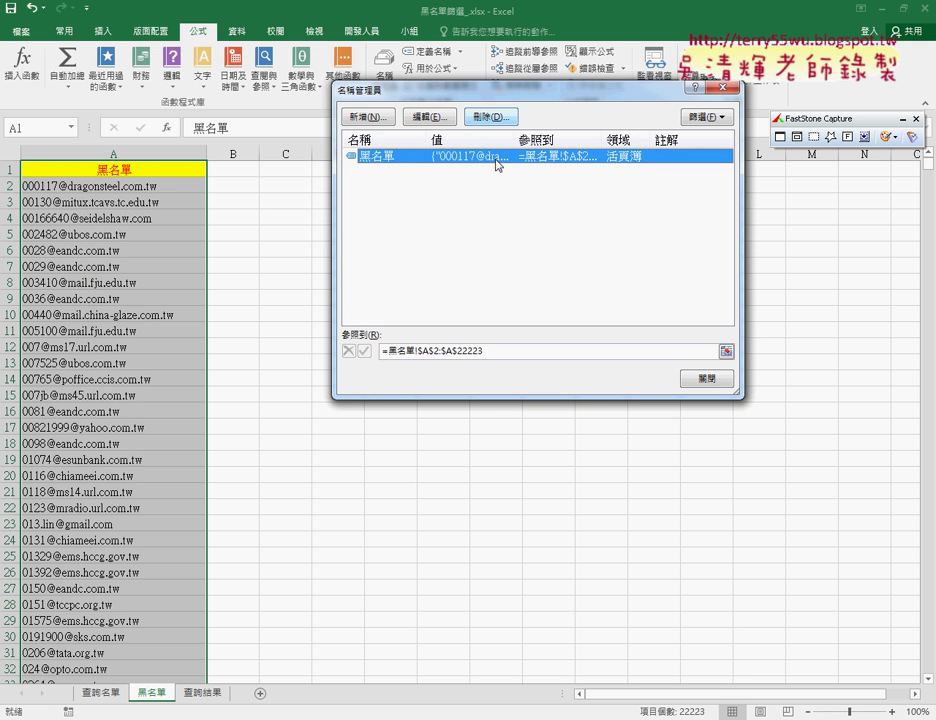
{"action": "left_click", "coordinate": [494, 353]}
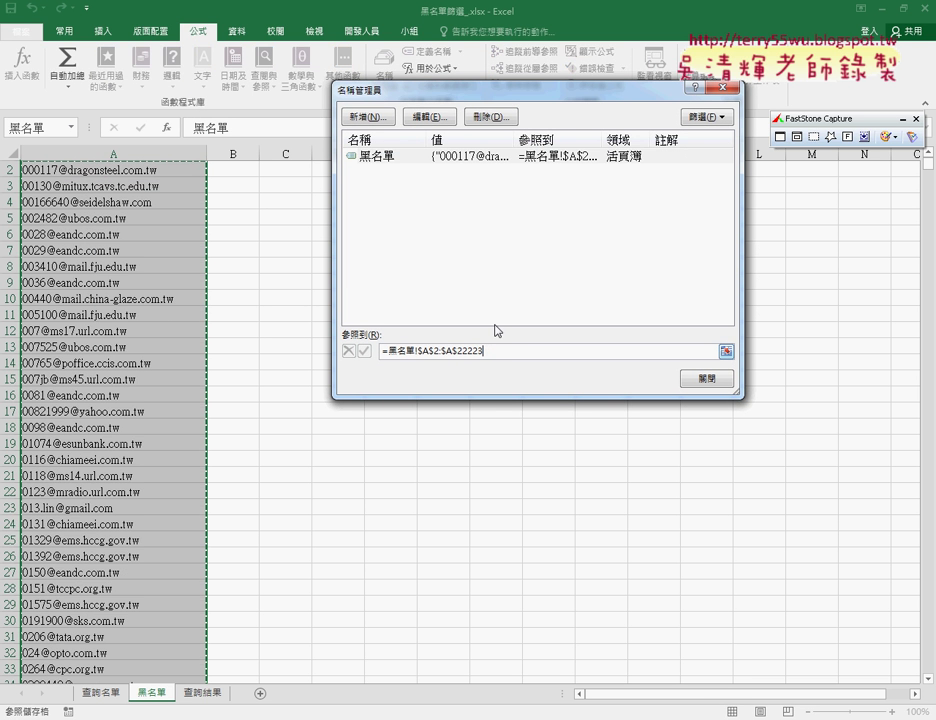
{"action": "left_click", "coordinate": [504, 352]}
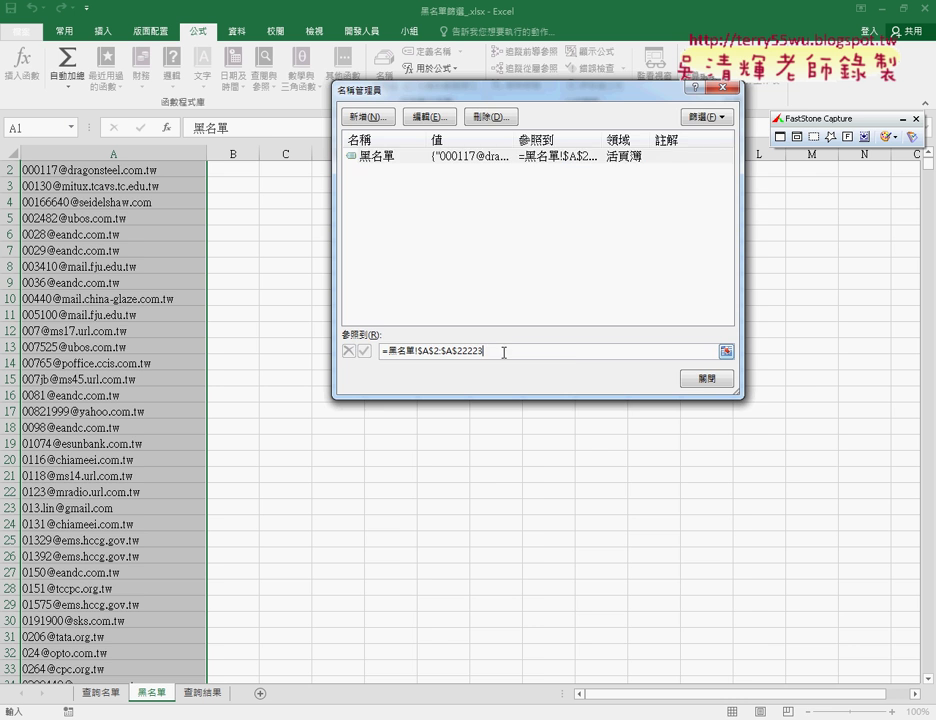
{"action": "left_click", "coordinate": [706, 382]}
{"action": "left_click", "coordinate": [100, 692]}
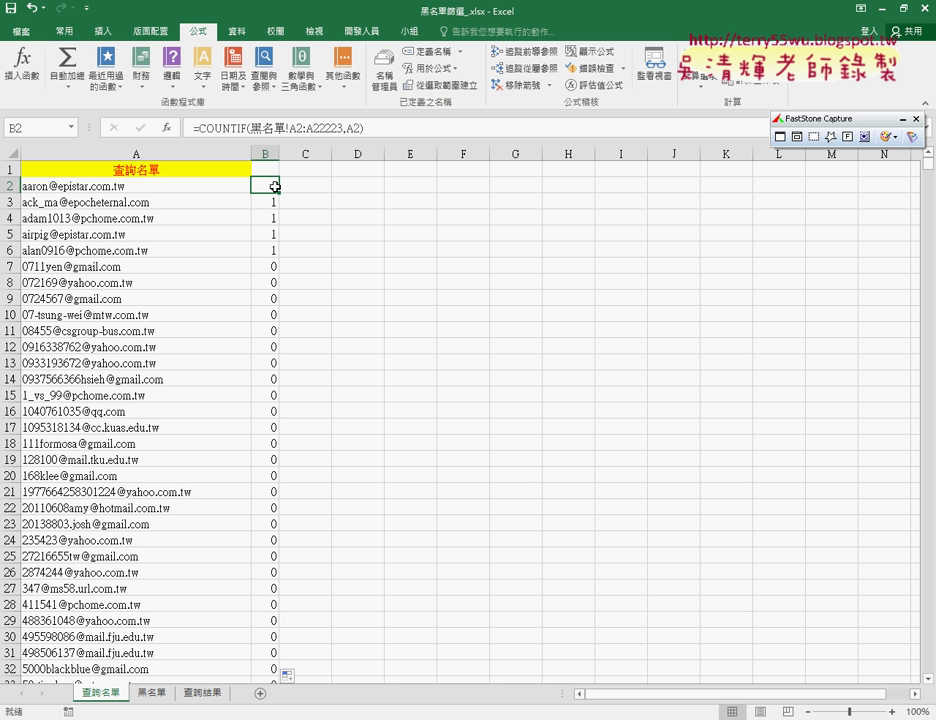
Step: Clear the old column B results and start a COUNTIF formula in B2
{"action": "key", "text": "ctrl+shift+Down"}
{"action": "key", "text": "Delete"}
{"action": "key", "text": "ctrl+BackSpace"}
{"action": "key", "text": "End"}
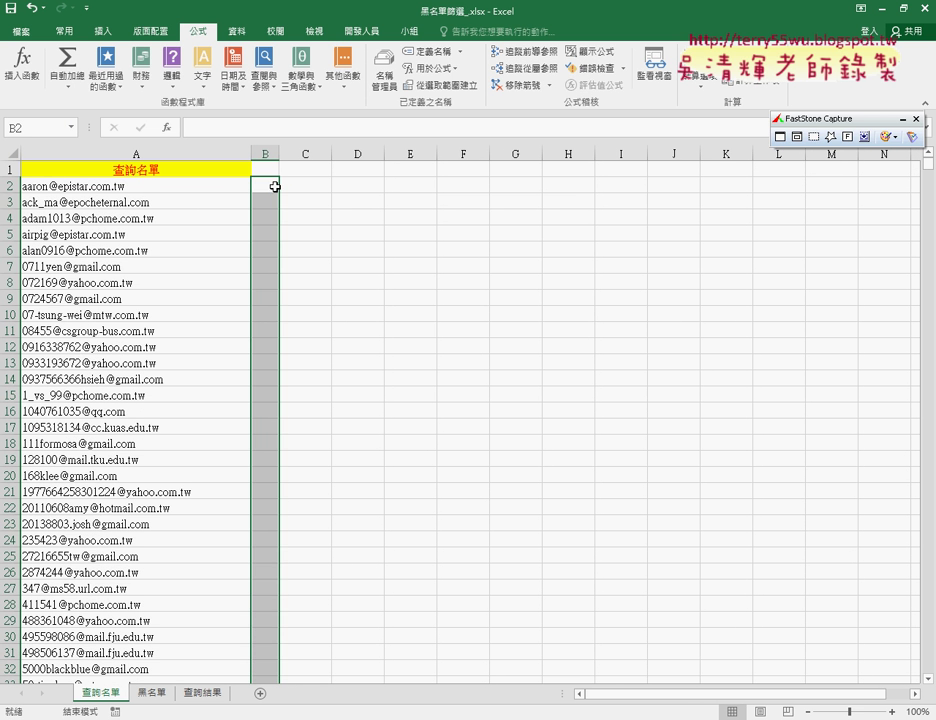
{"action": "left_click", "coordinate": [274, 187]}
{"action": "left_click", "coordinate": [176, 130]}
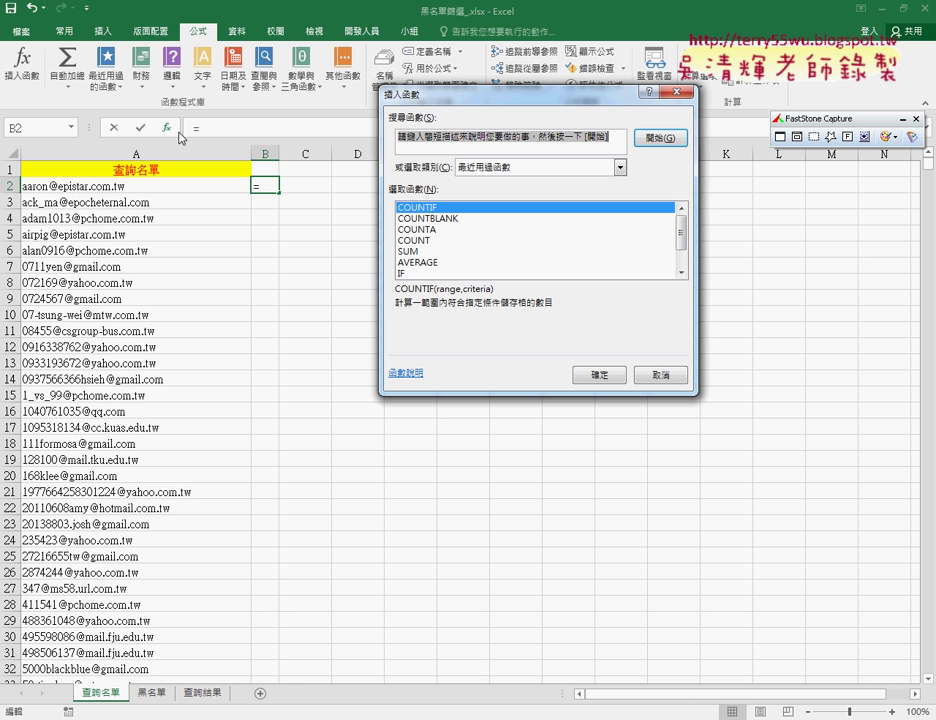
{"action": "left_click", "coordinate": [441, 206]}
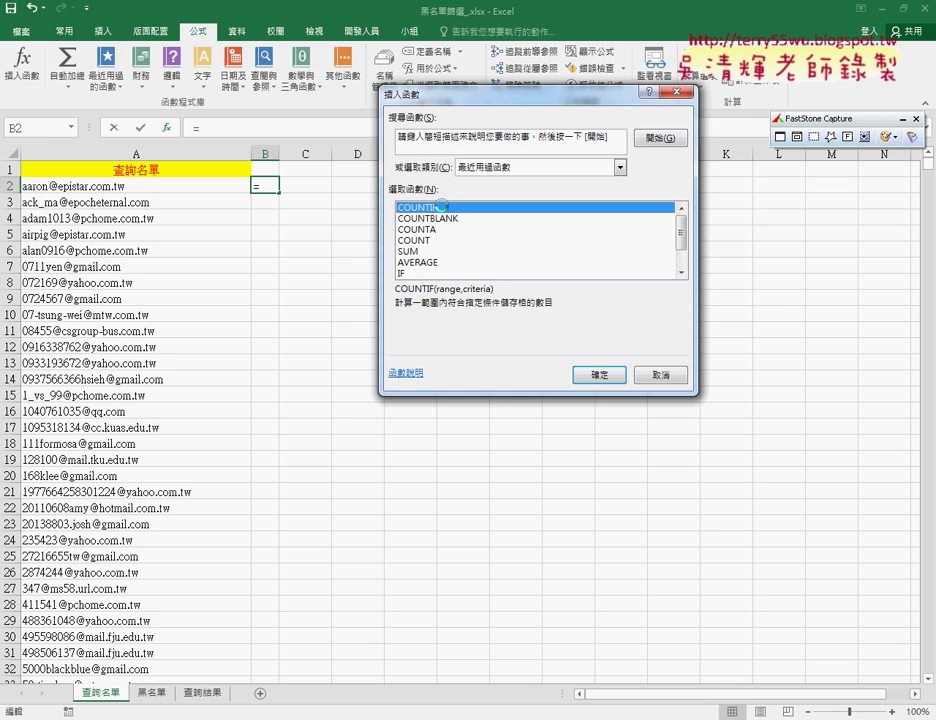
{"action": "double_click", "coordinate": [441, 206]}
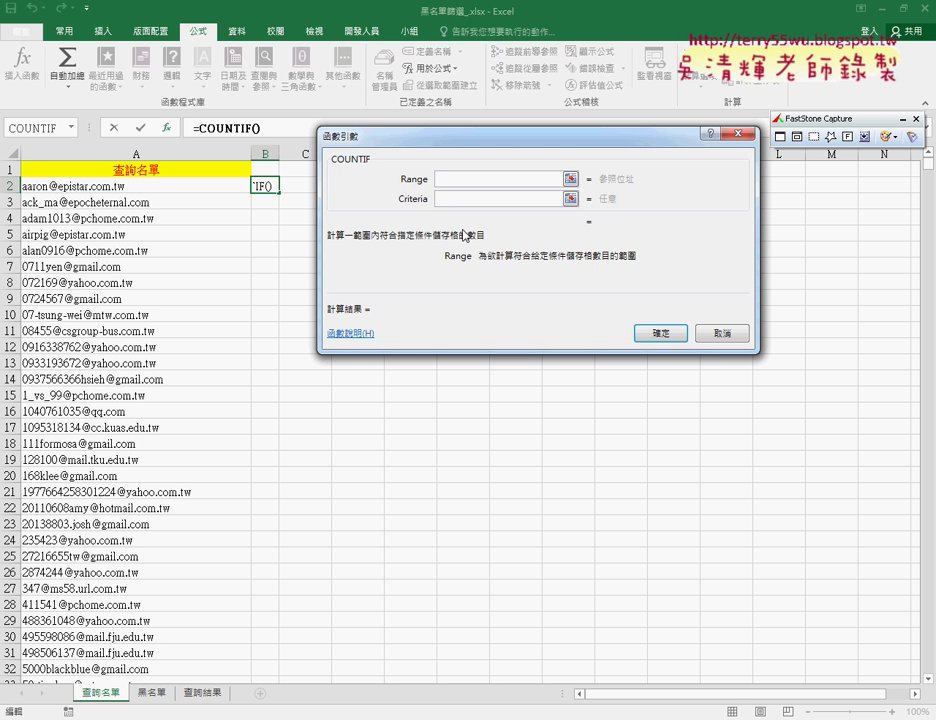
Step: Set COUNTIF's range to the 黑名單 name and criteria to A2, then fill it down the list
{"action": "key", "text": "F3"}
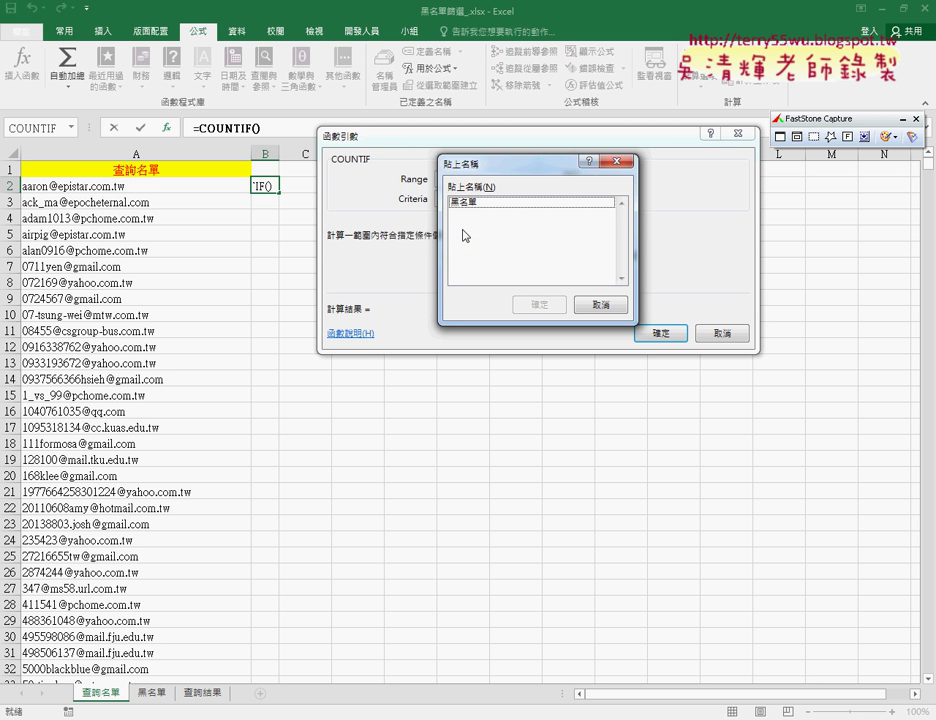
{"action": "left_click", "coordinate": [470, 202]}
{"action": "left_click_drag", "start_coordinate": [487, 165], "coordinate": [646, 129]}
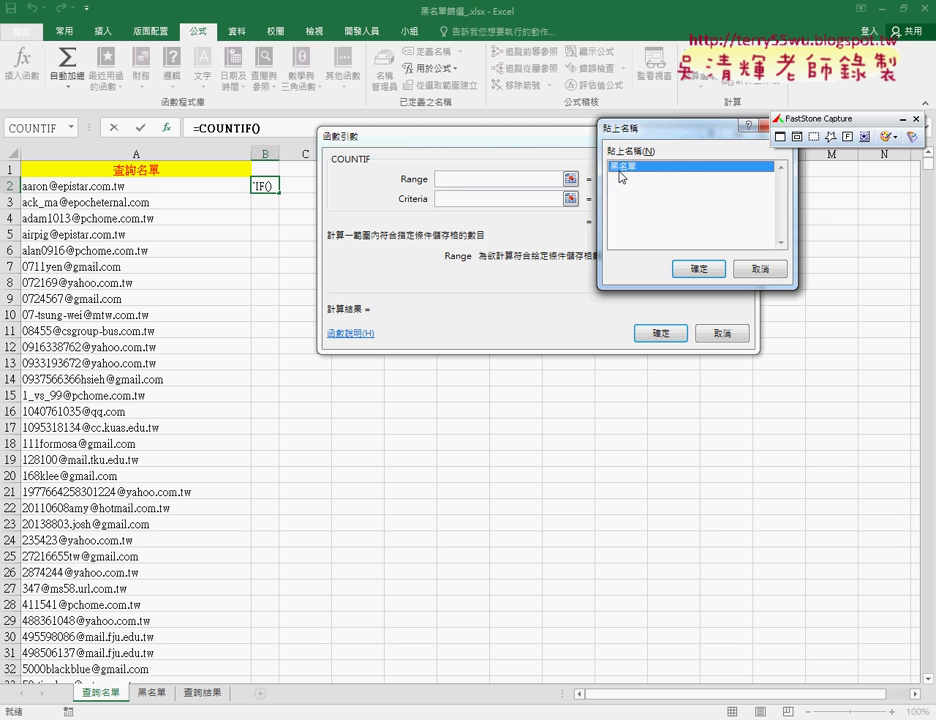
{"action": "left_click_drag", "start_coordinate": [613, 186], "coordinate": [626, 182]}
{"action": "left_click_drag", "start_coordinate": [447, 171], "coordinate": [478, 168]}
{"action": "mouse_move", "coordinate": [461, 170]}
{"action": "left_mouse_down"}
{"action": "mouse_move", "coordinate": [462, 195]}
{"action": "mouse_move", "coordinate": [474, 186]}
{"action": "mouse_move", "coordinate": [500, 196]}
{"action": "left_mouse_up"}
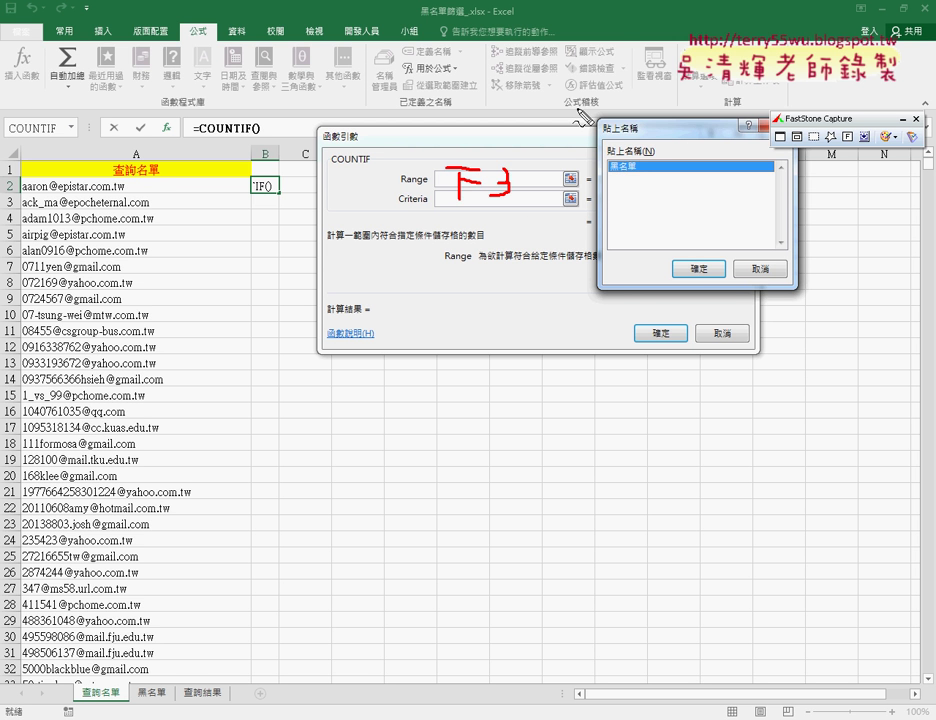
{"action": "mouse_move", "coordinate": [578, 105]}
{"action": "left_mouse_down"}
{"action": "mouse_move", "coordinate": [578, 303]}
{"action": "mouse_move", "coordinate": [672, 106]}
{"action": "mouse_move", "coordinate": [712, 302]}
{"action": "mouse_move", "coordinate": [580, 301]}
{"action": "left_mouse_up"}
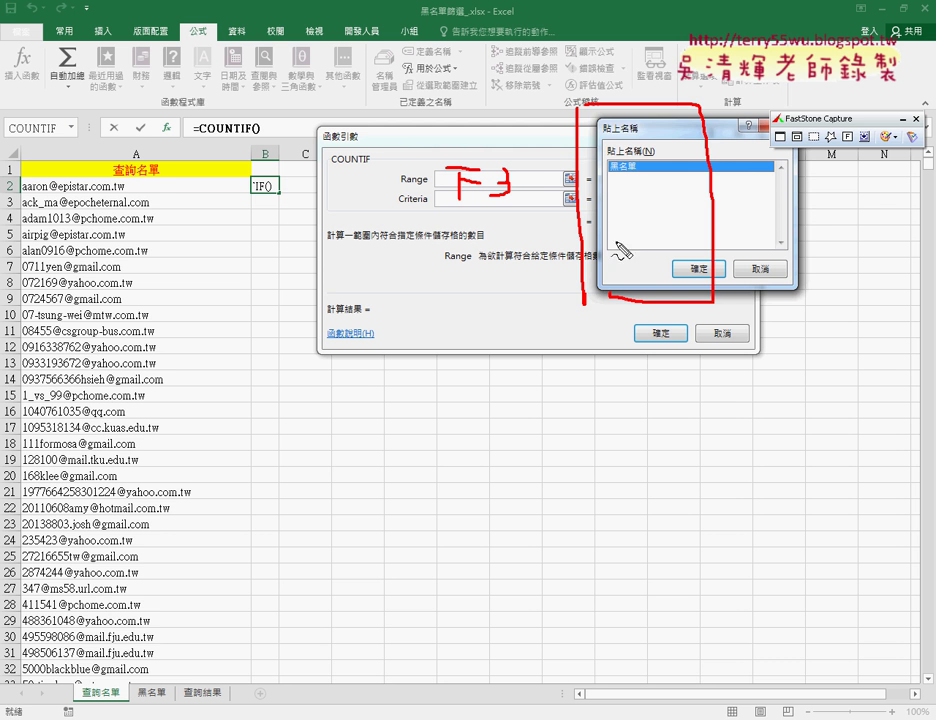
{"action": "mouse_move", "coordinate": [578, 152]}
{"action": "left_mouse_down"}
{"action": "mouse_move", "coordinate": [516, 176]}
{"action": "mouse_move", "coordinate": [538, 178]}
{"action": "left_mouse_up"}
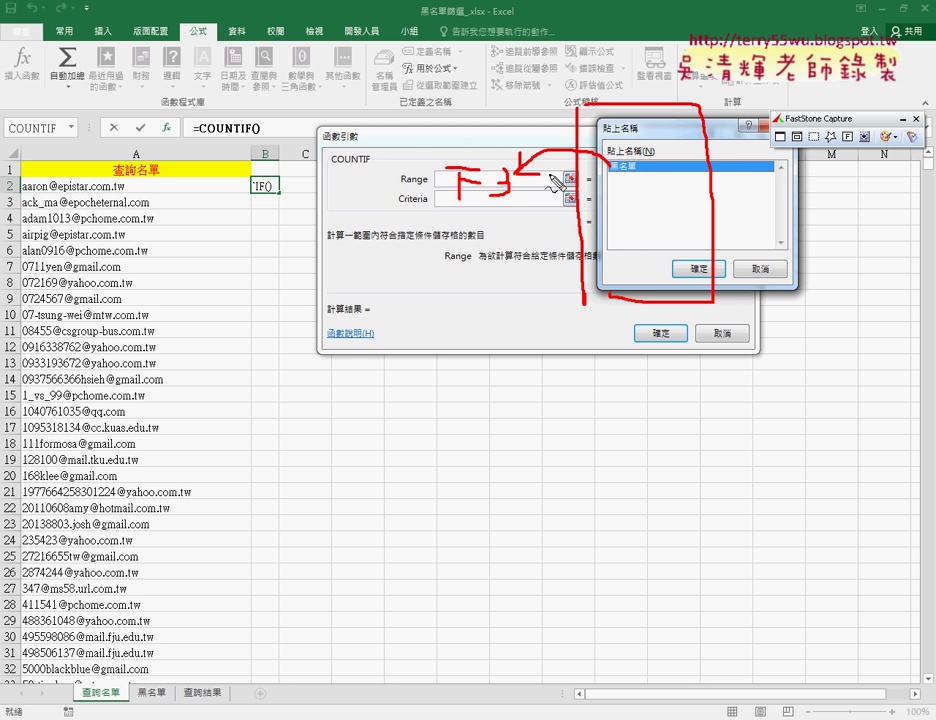
{"action": "key", "text": "Escape"}
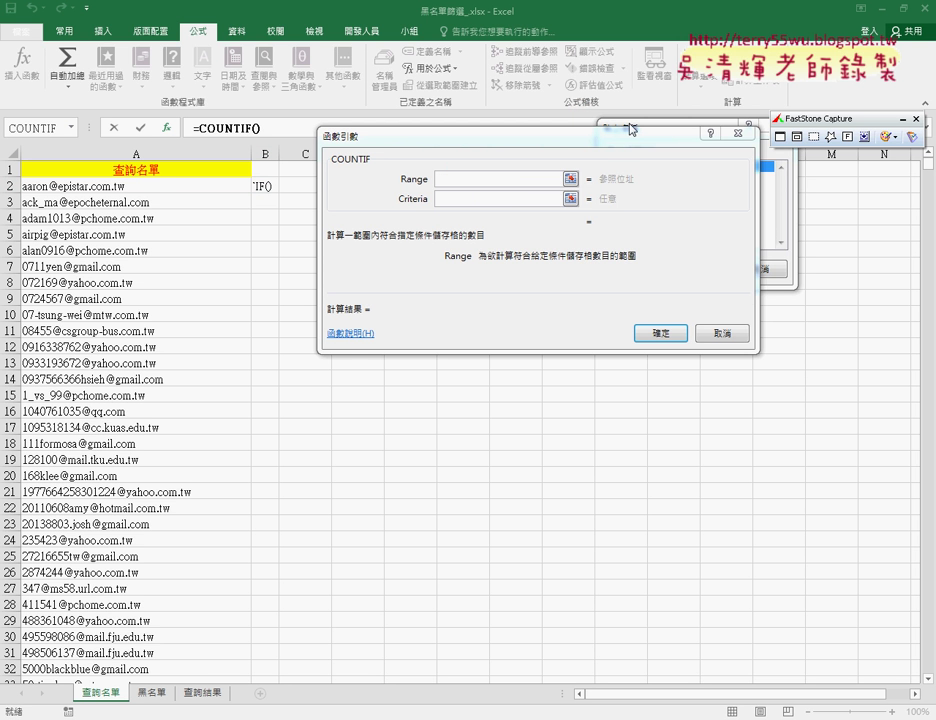
{"action": "left_click", "coordinate": [625, 188]}
{"action": "left_click", "coordinate": [682, 267]}
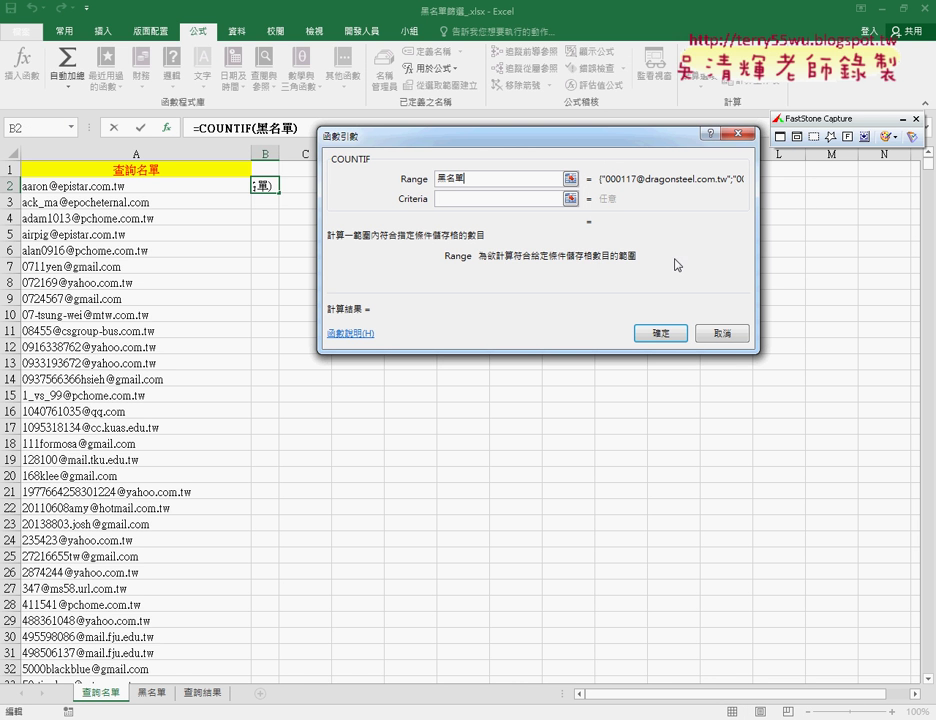
{"action": "left_click", "coordinate": [487, 199]}
{"action": "left_click", "coordinate": [205, 187]}
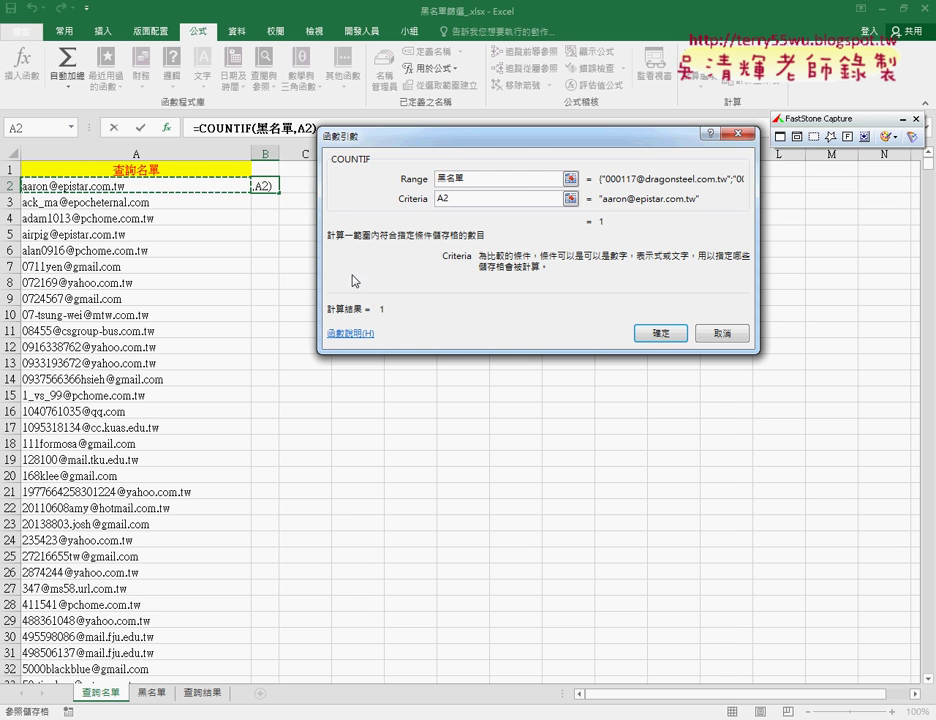
{"action": "left_click", "coordinate": [661, 333]}
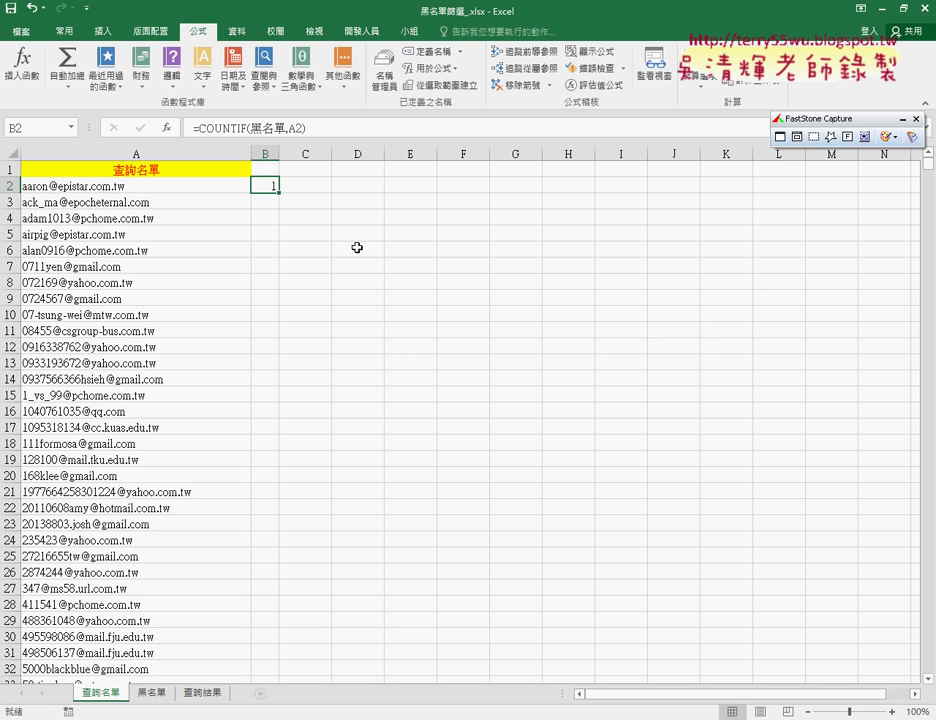
{"action": "double_click", "coordinate": [279, 192]}
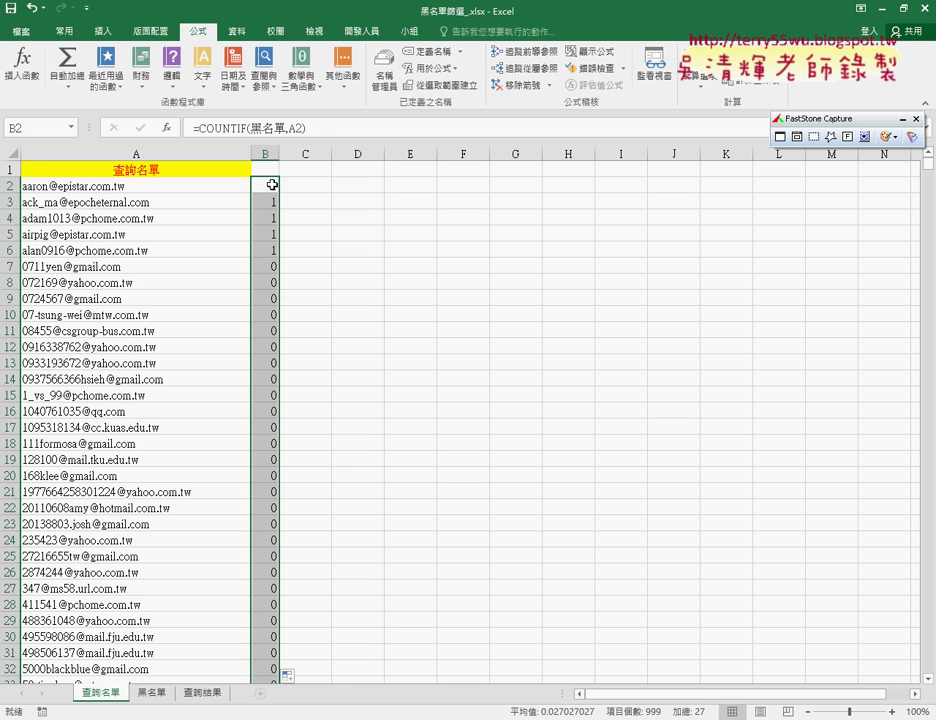
{"action": "left_click", "coordinate": [270, 188]}
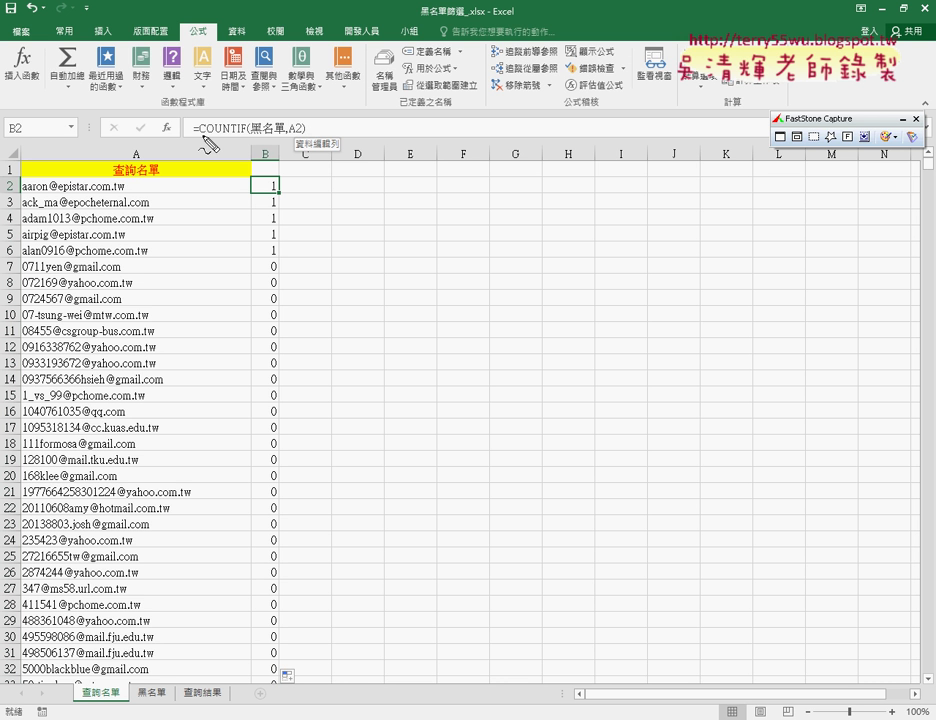
{"action": "left_click_drag", "start_coordinate": [190, 153], "coordinate": [310, 147]}
{"action": "left_click_drag", "start_coordinate": [253, 134], "coordinate": [287, 136]}
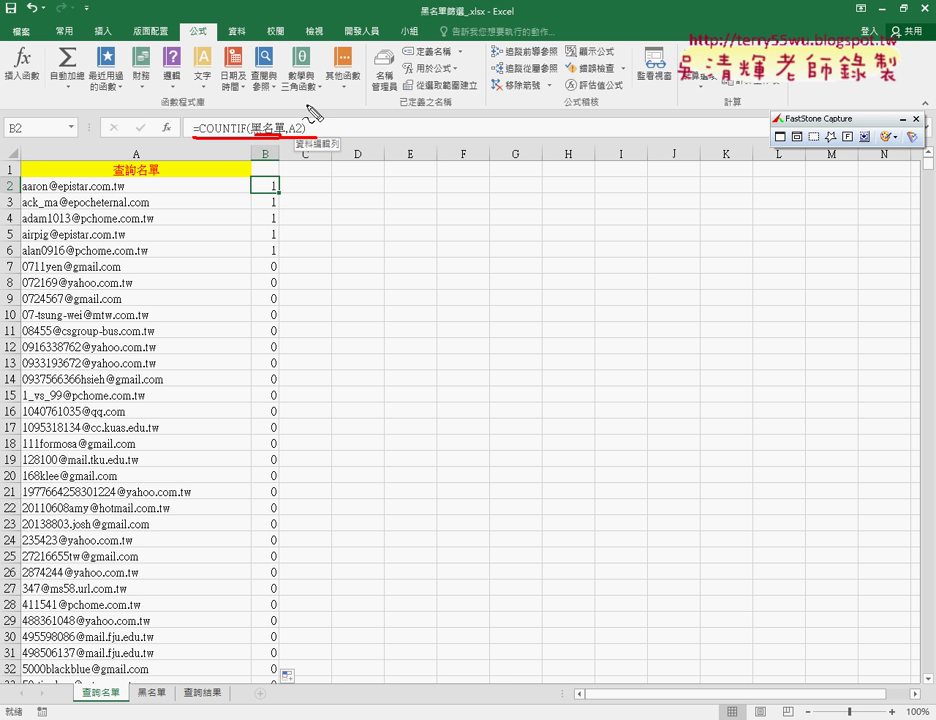
{"action": "left_click_drag", "start_coordinate": [340, 84], "coordinate": [360, 87]}
{"action": "left_click_drag", "start_coordinate": [343, 90], "coordinate": [341, 118]}
{"action": "mouse_move", "coordinate": [342, 102]}
{"action": "left_mouse_down"}
{"action": "mouse_move", "coordinate": [355, 101]}
{"action": "mouse_move", "coordinate": [372, 121]}
{"action": "mouse_move", "coordinate": [324, 128]}
{"action": "mouse_move", "coordinate": [324, 64]}
{"action": "mouse_move", "coordinate": [404, 90]}
{"action": "mouse_move", "coordinate": [410, 130]}
{"action": "left_mouse_up"}
{"action": "mouse_move", "coordinate": [270, 128]}
{"action": "left_mouse_down"}
{"action": "mouse_move", "coordinate": [276, 110]}
{"action": "mouse_move", "coordinate": [322, 85]}
{"action": "mouse_move", "coordinate": [312, 95]}
{"action": "left_mouse_up"}
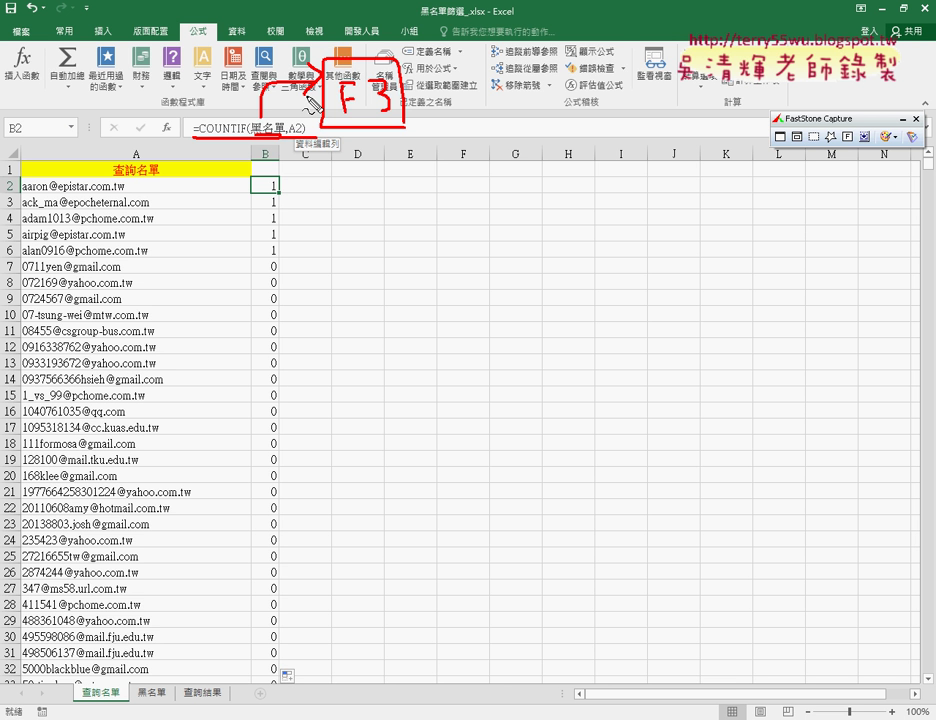
{"action": "key", "text": "Escape"}
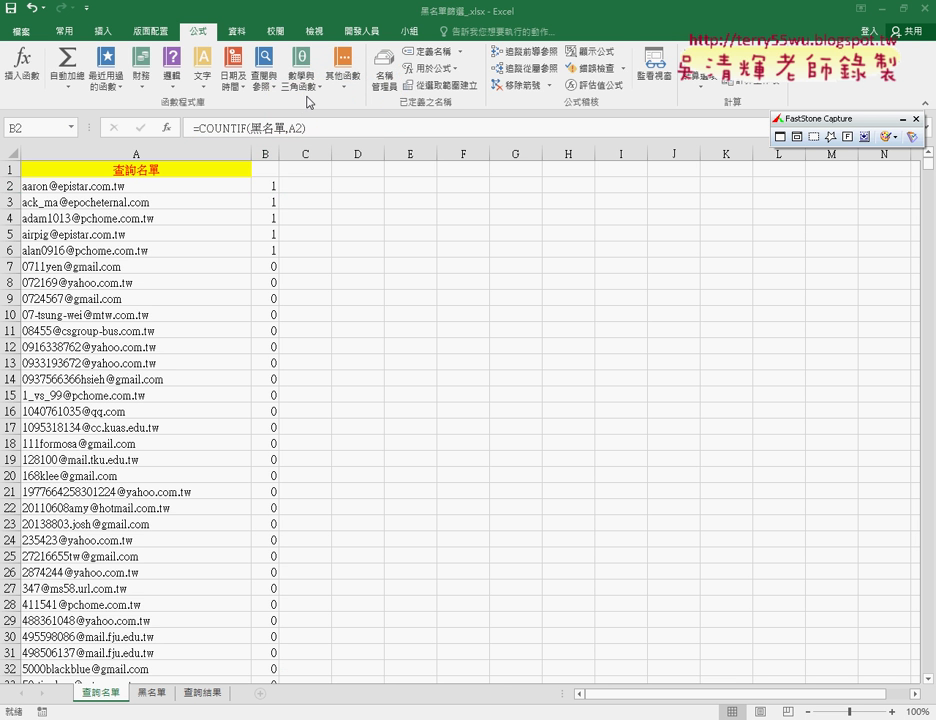
Step: On 查詢結果, run 黑名單篩選, clear with 清除, rerun the filter, then check 查詢名單
{"action": "left_click", "coordinate": [207, 694]}
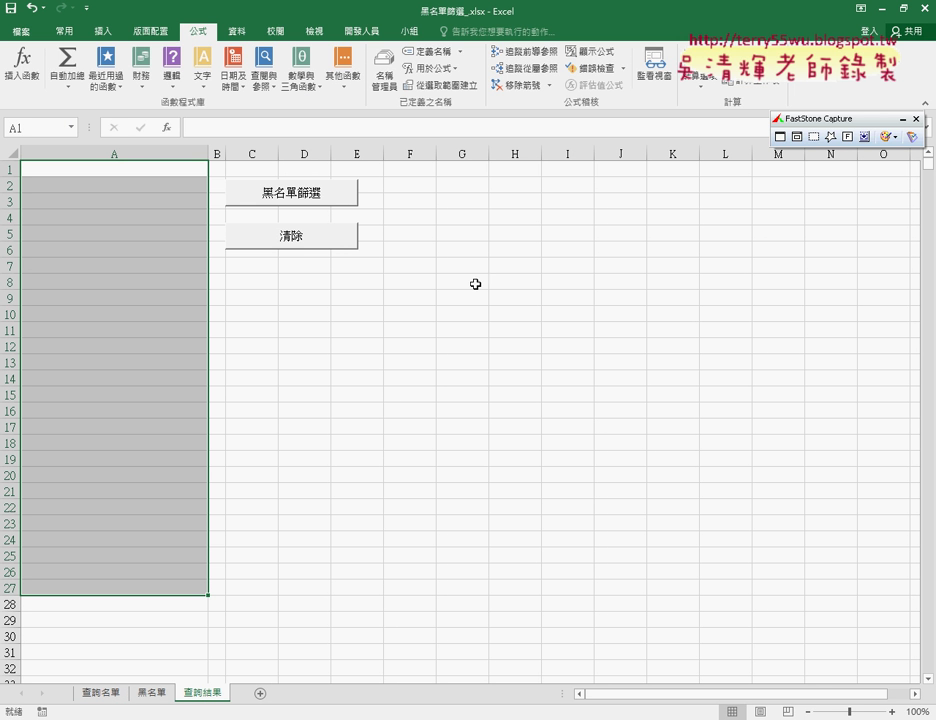
{"action": "left_click", "coordinate": [317, 199]}
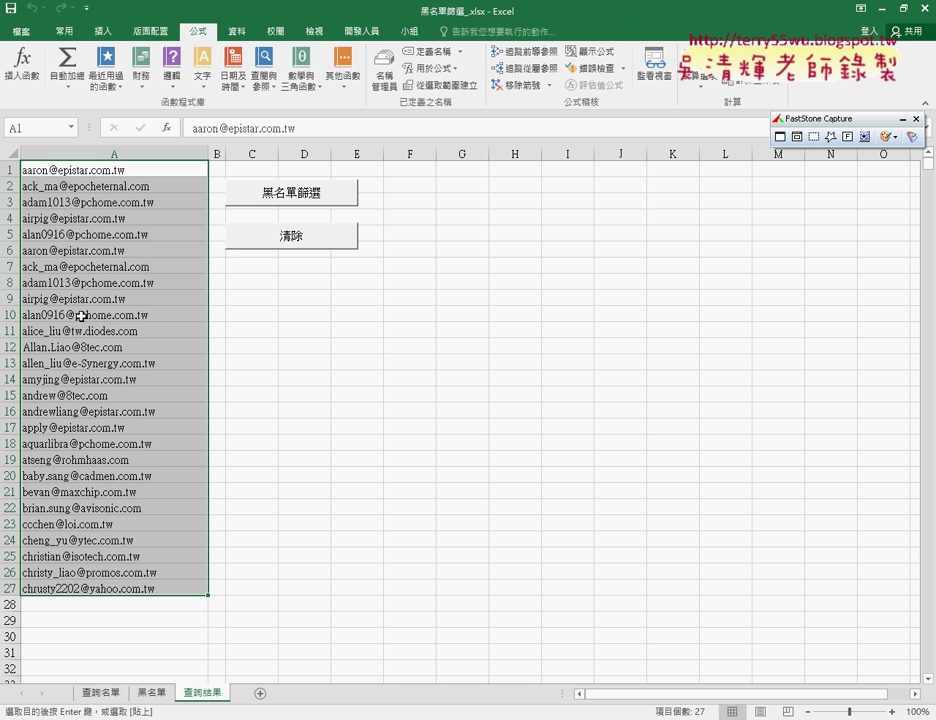
{"action": "left_click", "coordinate": [273, 240]}
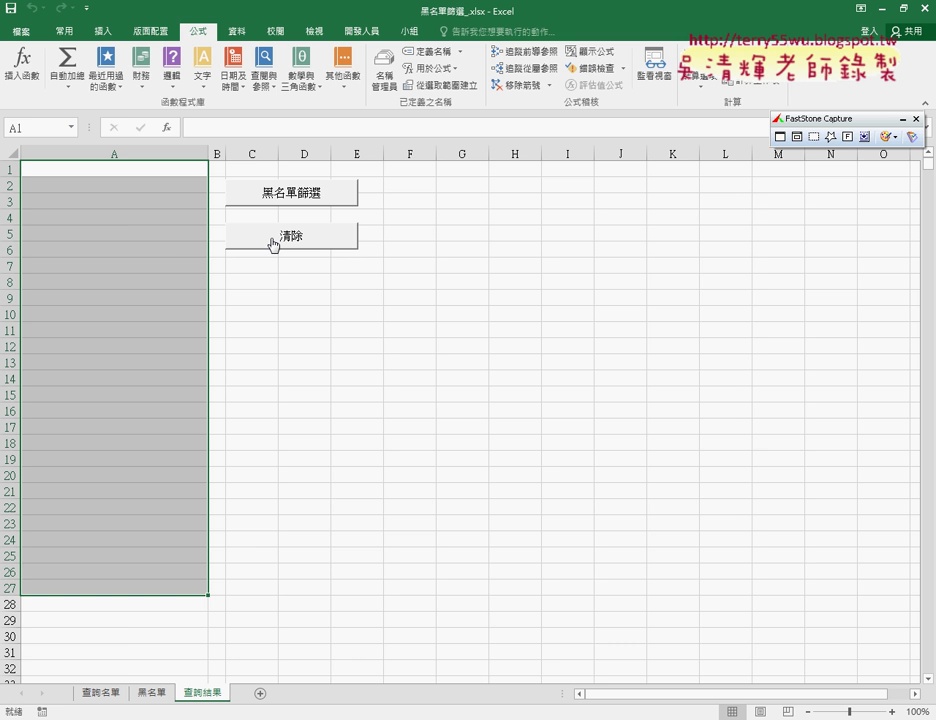
{"action": "left_click", "coordinate": [324, 202]}
{"action": "left_click", "coordinate": [97, 695]}
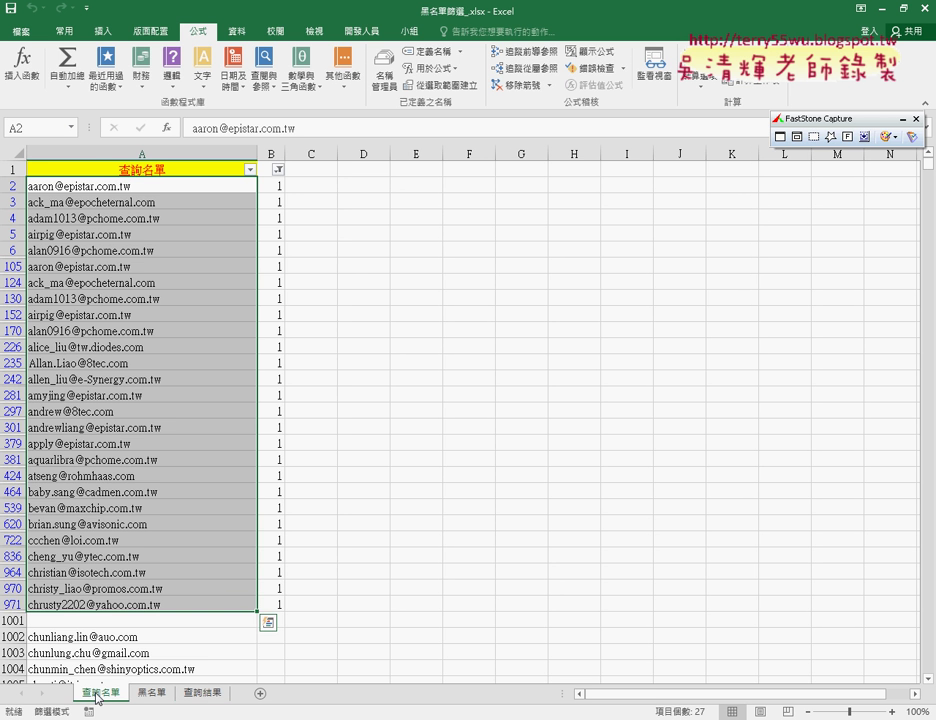
Step: Run 黑名單篩選 and 清除 again on 查詢結果, then return to 查詢名單's Data tools
{"action": "left_click", "coordinate": [216, 695]}
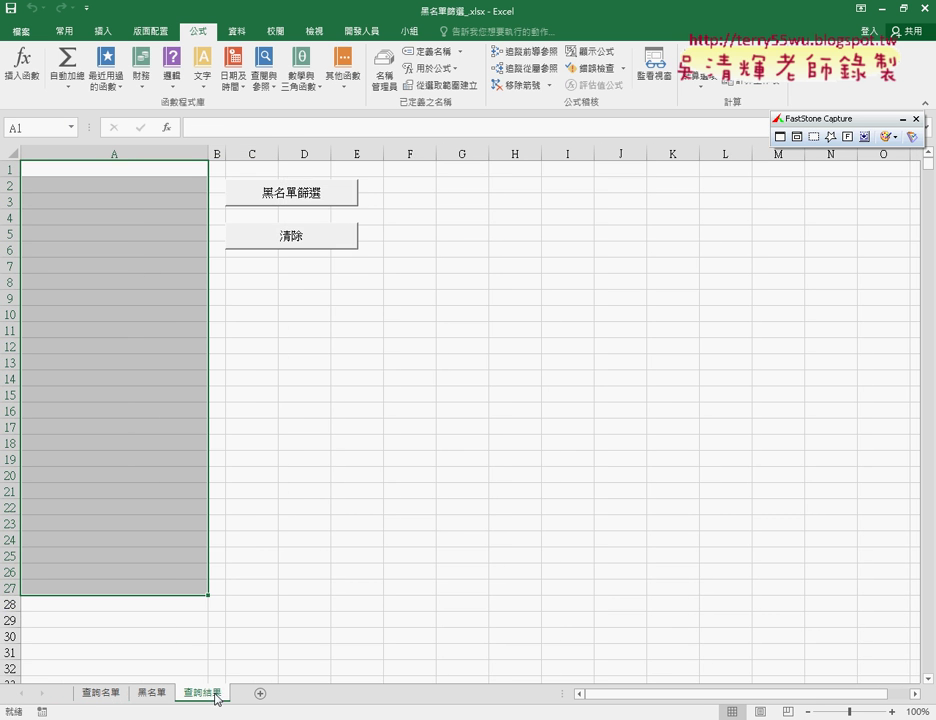
{"action": "left_click", "coordinate": [324, 200]}
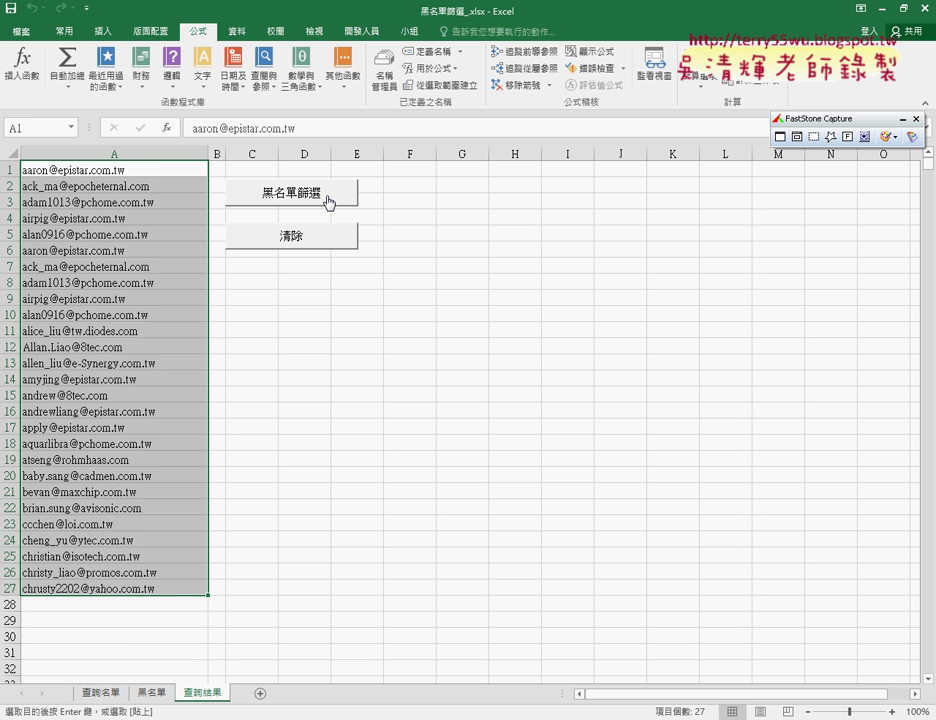
{"action": "left_click", "coordinate": [293, 238]}
{"action": "left_click", "coordinate": [97, 695]}
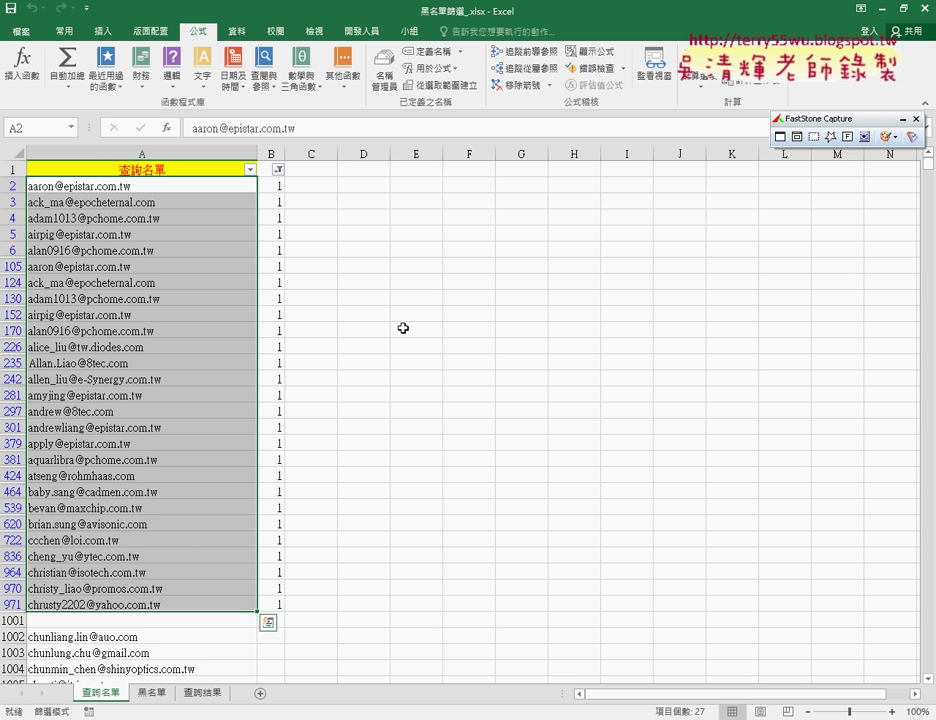
{"action": "left_click", "coordinate": [238, 32]}
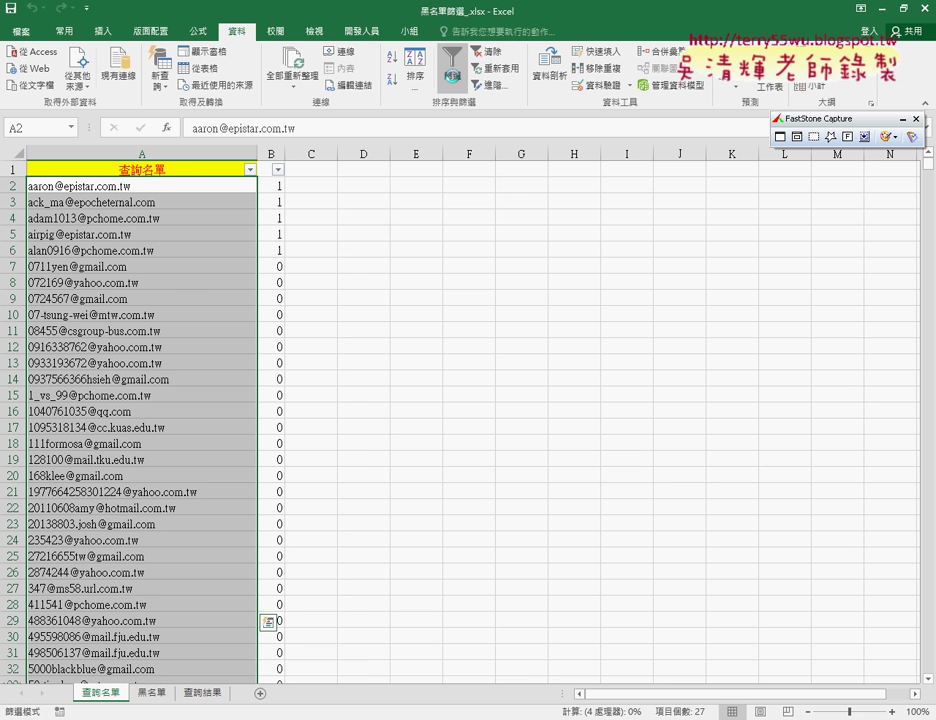
Step: Turn off AutoFilter on 查詢名單, then run 黑名單篩選 and 清除 on 查詢結果 again
{"action": "left_click", "coordinate": [453, 75]}
{"action": "left_click", "coordinate": [367, 573]}
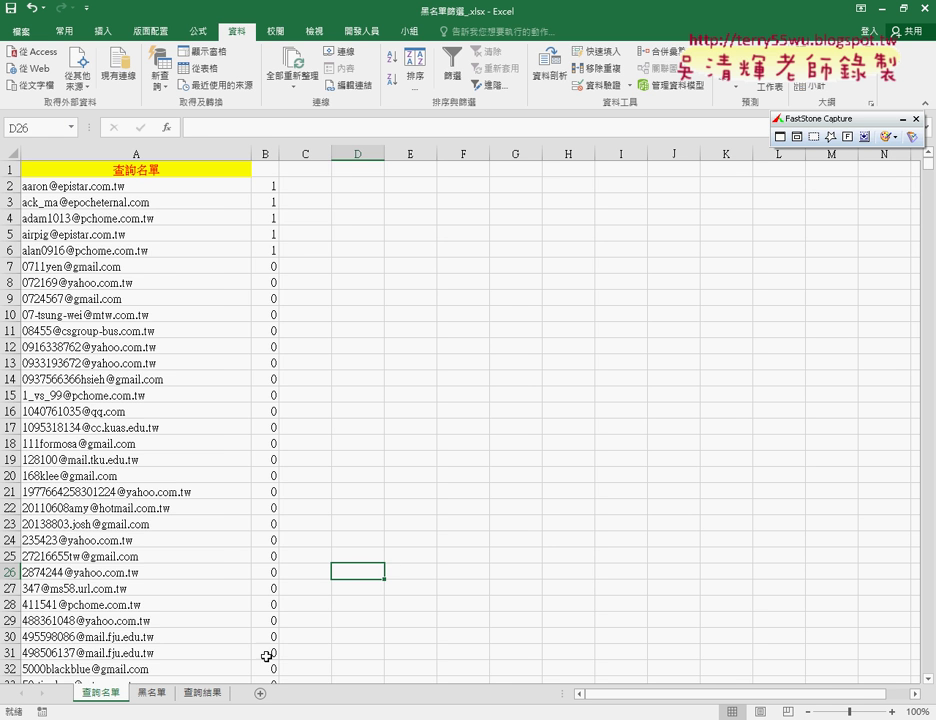
{"action": "left_click", "coordinate": [202, 692]}
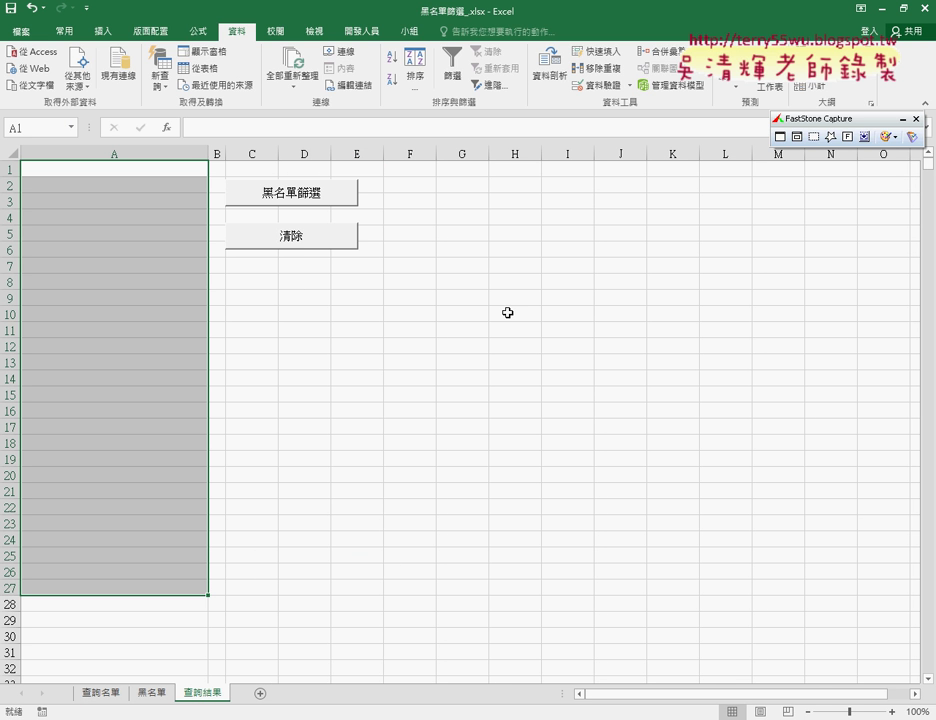
{"action": "left_click", "coordinate": [344, 207]}
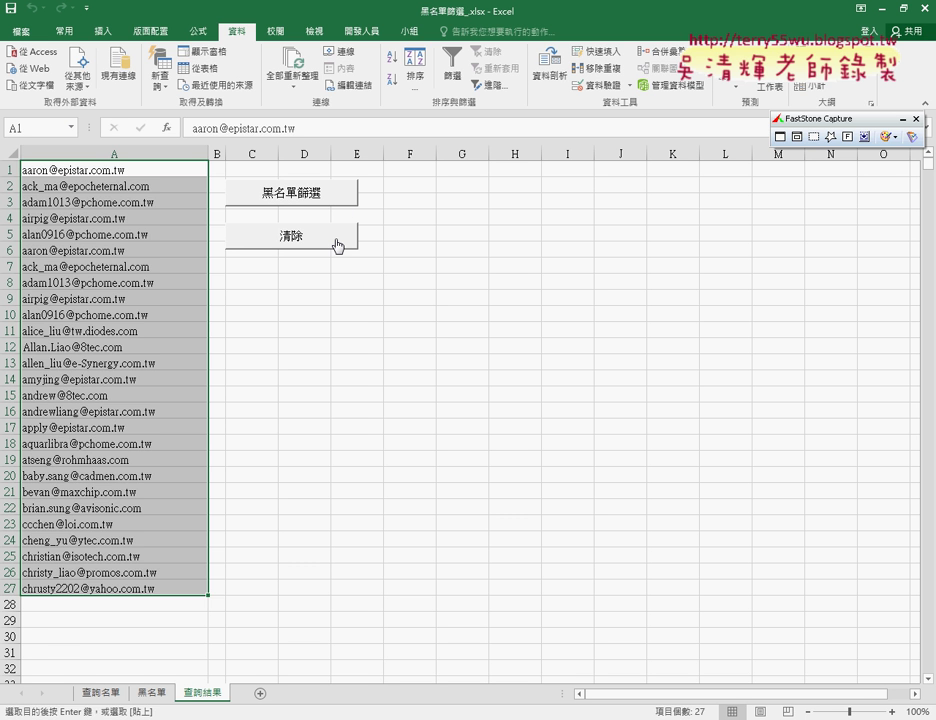
{"action": "left_click", "coordinate": [341, 242]}
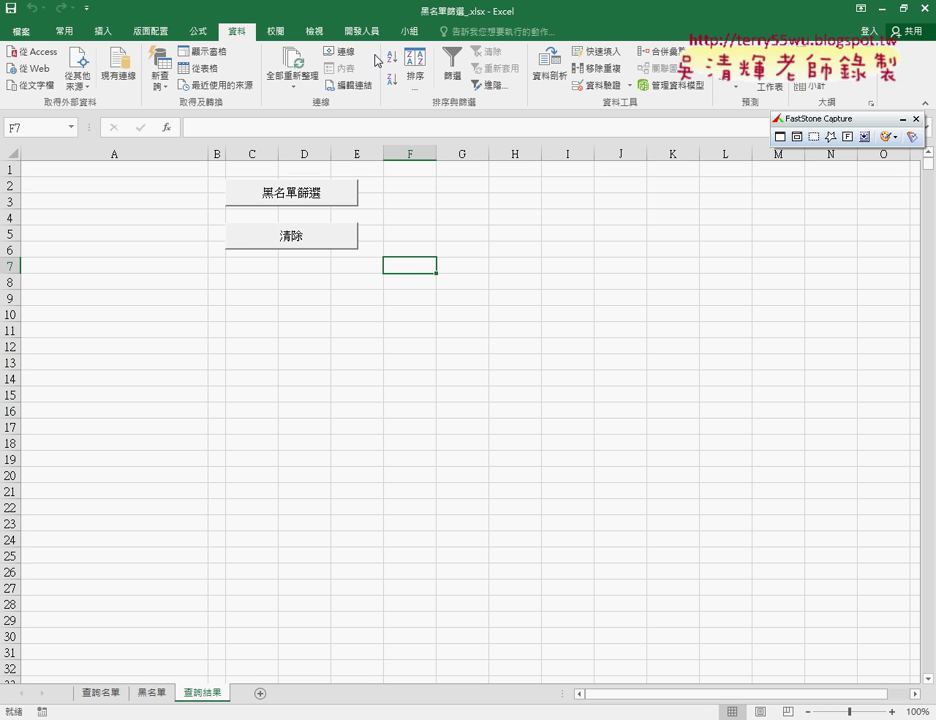
{"action": "left_click", "coordinate": [366, 32]}
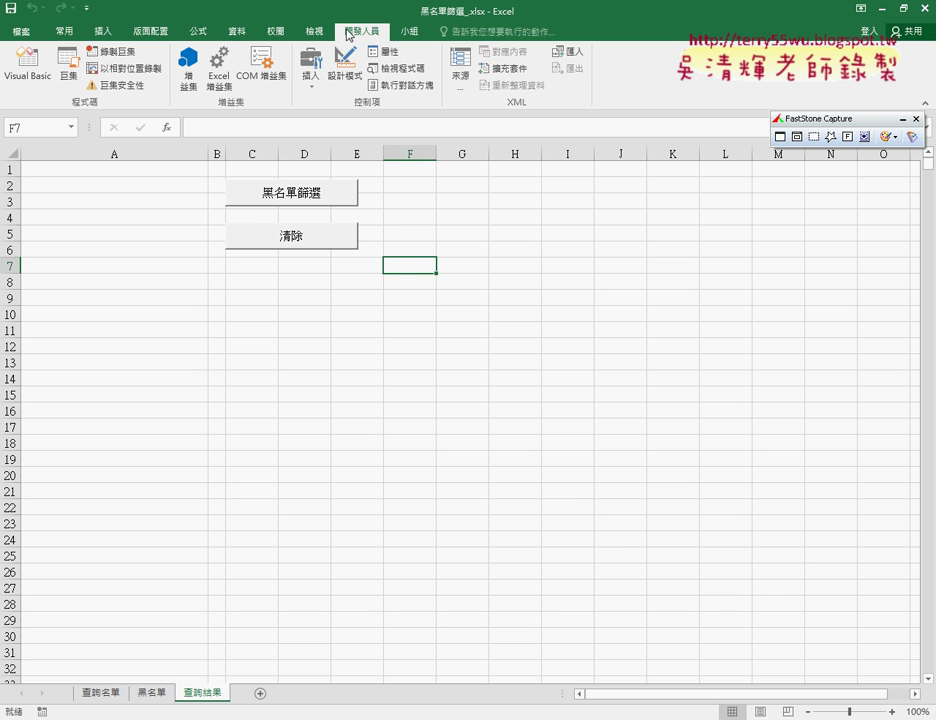
{"action": "left_click", "coordinate": [87, 8]}
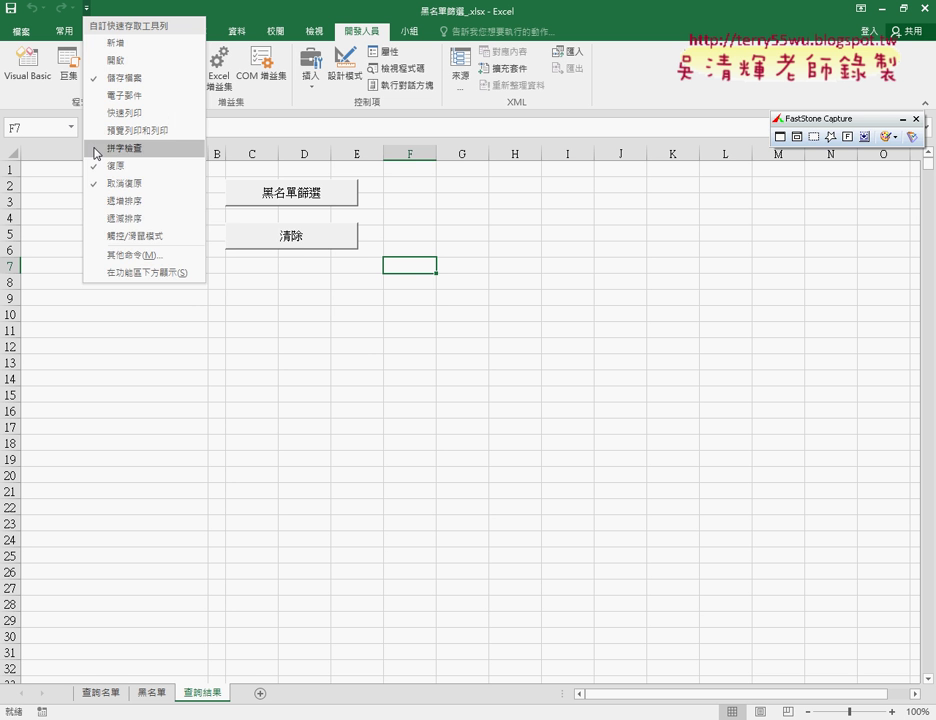
{"action": "left_click", "coordinate": [110, 254]}
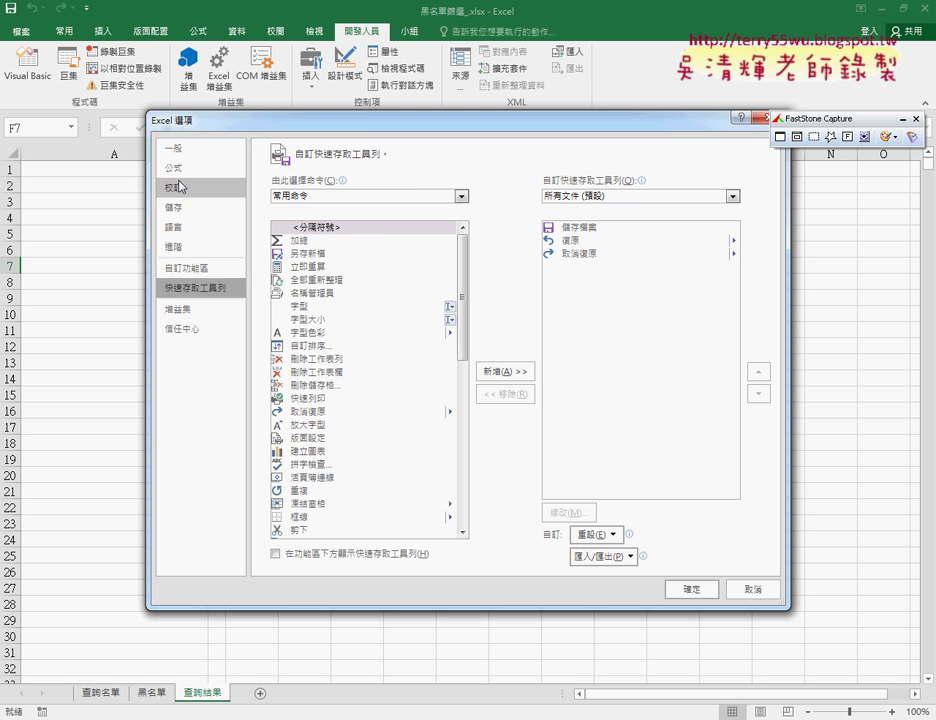
{"action": "left_click", "coordinate": [757, 589]}
{"action": "left_click", "coordinate": [85, 10]}
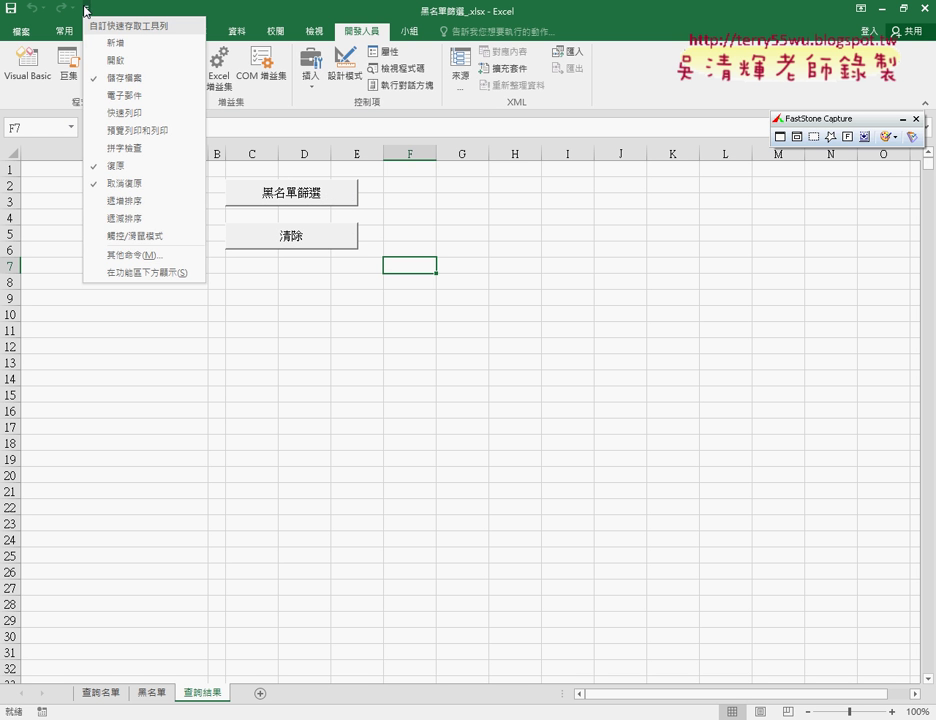
{"action": "left_click", "coordinate": [118, 254]}
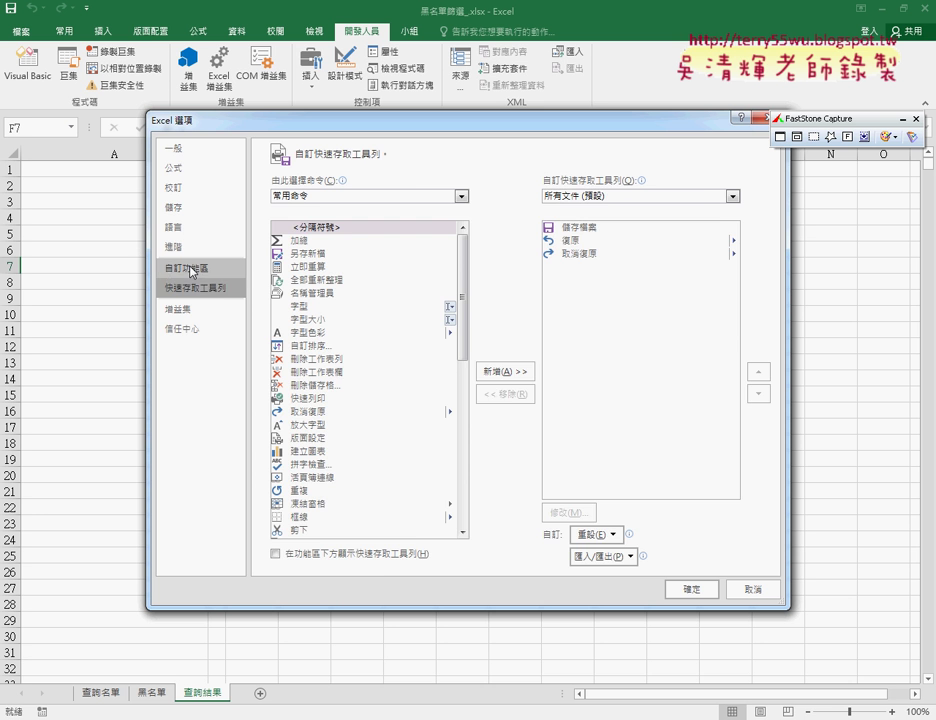
{"action": "left_click", "coordinate": [188, 268]}
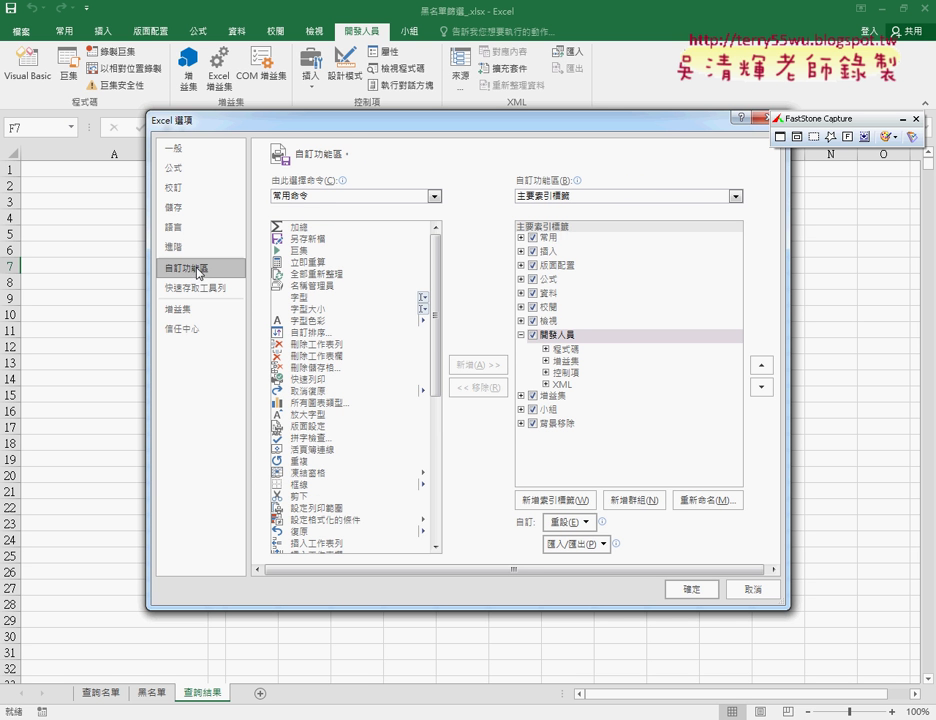
{"action": "left_click", "coordinate": [535, 338]}
{"action": "left_click", "coordinate": [702, 590]}
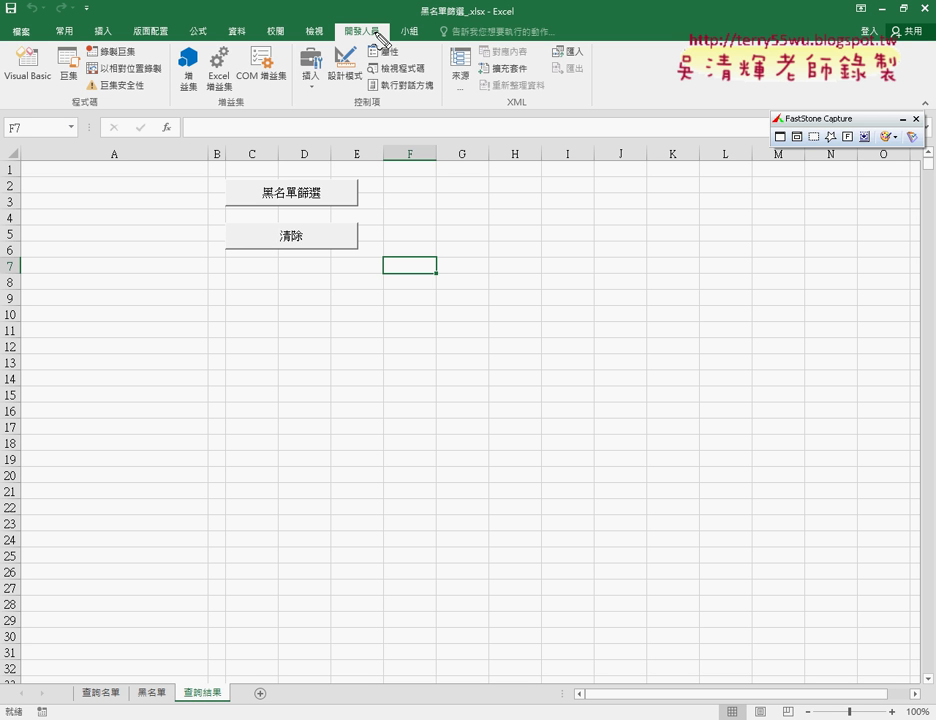
{"action": "mouse_move", "coordinate": [110, 58]}
{"action": "left_mouse_down"}
{"action": "mouse_move", "coordinate": [66, 56]}
{"action": "mouse_move", "coordinate": [130, 44]}
{"action": "mouse_move", "coordinate": [155, 52]}
{"action": "mouse_move", "coordinate": [215, 140]}
{"action": "mouse_move", "coordinate": [283, 193]}
{"action": "left_mouse_up"}
{"action": "mouse_move", "coordinate": [283, 193]}
{"action": "left_mouse_down"}
{"action": "mouse_move", "coordinate": [262, 196]}
{"action": "mouse_move", "coordinate": [350, 197]}
{"action": "left_mouse_up"}
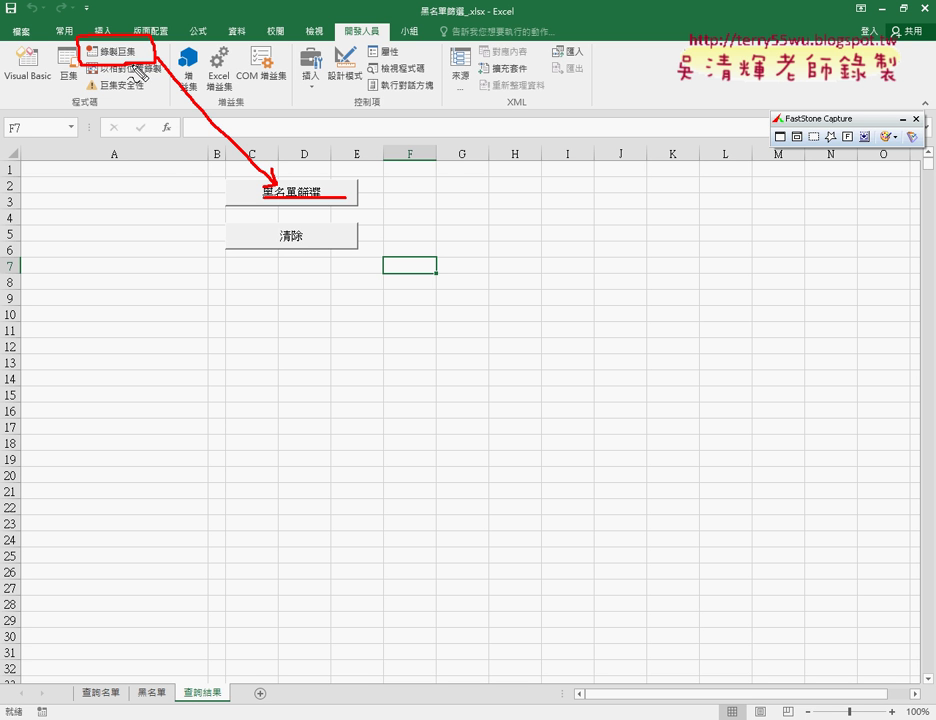
{"action": "mouse_move", "coordinate": [136, 77]}
{"action": "left_mouse_down"}
{"action": "mouse_move", "coordinate": [272, 240]}
{"action": "mouse_move", "coordinate": [299, 243]}
{"action": "left_mouse_up"}
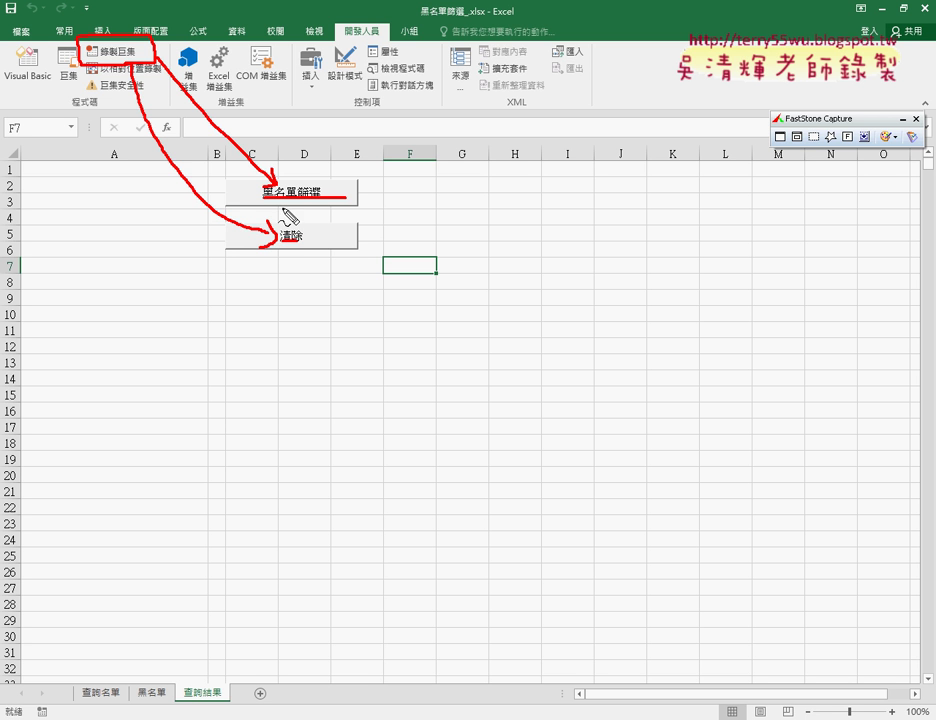
{"action": "key", "text": "Escape"}
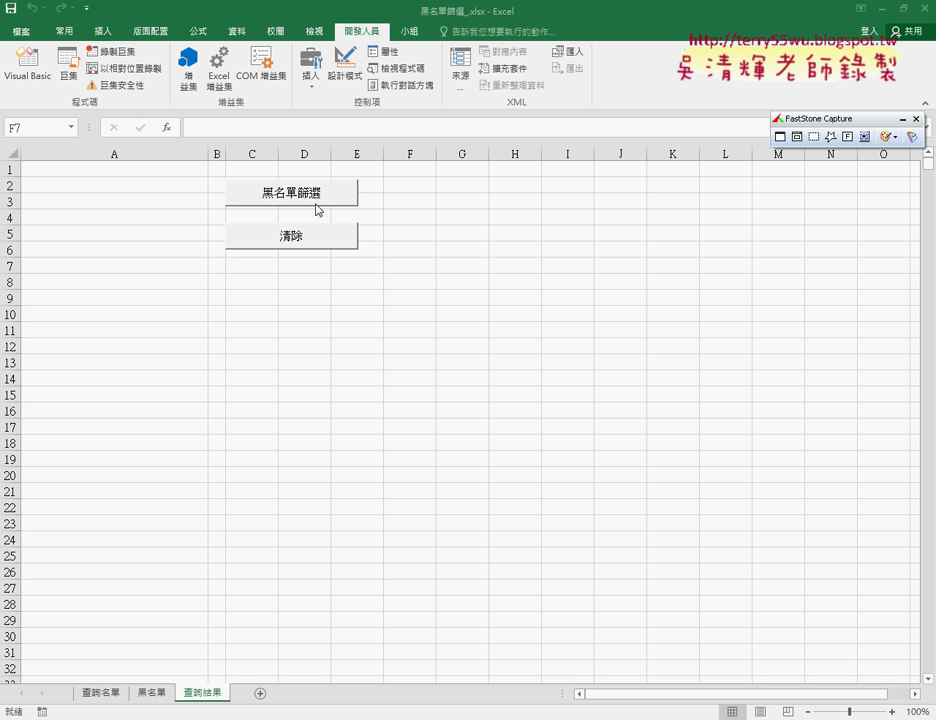
{"action": "left_click", "coordinate": [411, 256]}
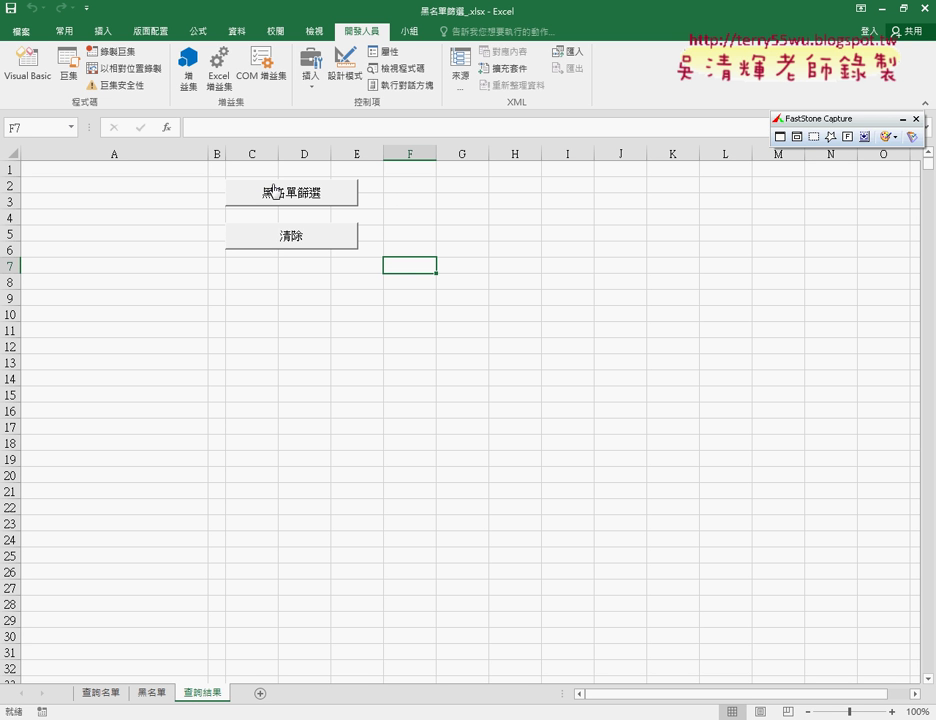
{"action": "left_click", "coordinate": [418, 200]}
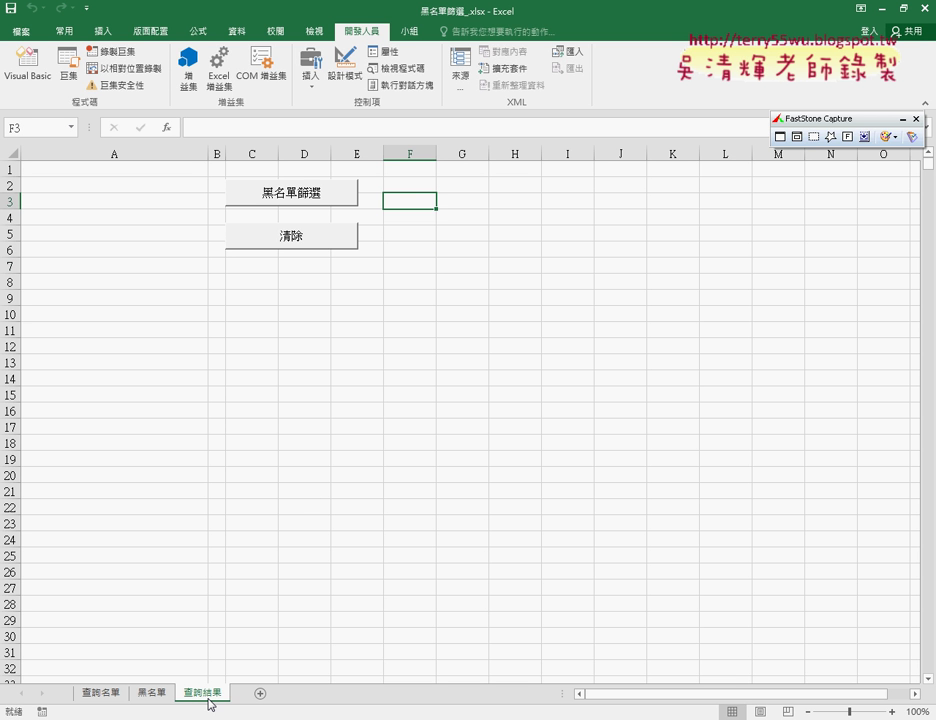
Step: Start recording macro 巨集1 and re-enter B2's COUNTIF formula on 查詢名單, dismissing the error
{"action": "left_click", "coordinate": [118, 57]}
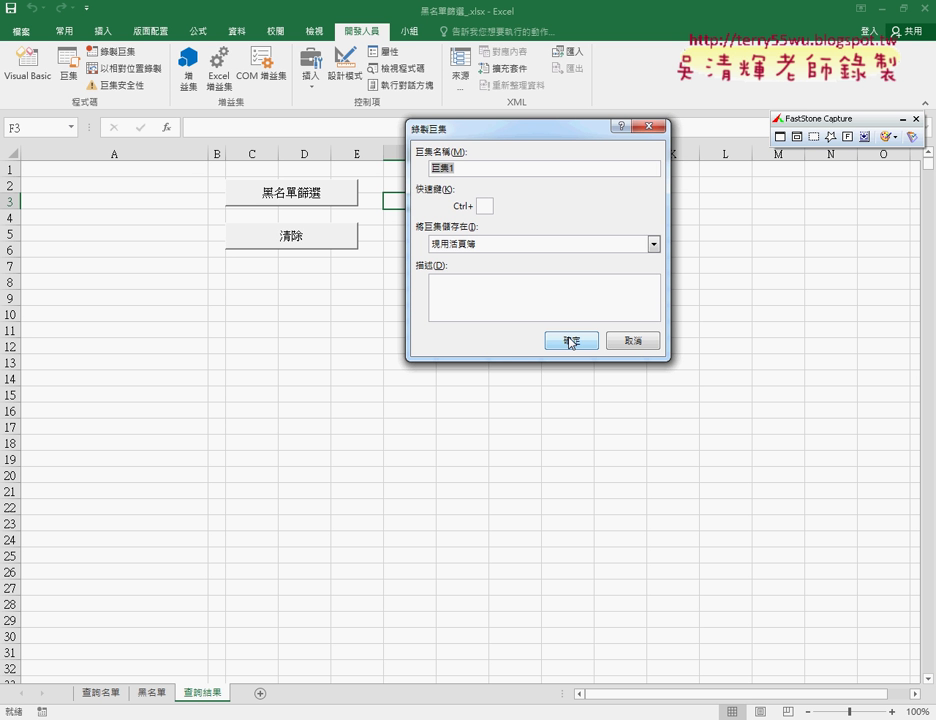
{"action": "left_click", "coordinate": [569, 342]}
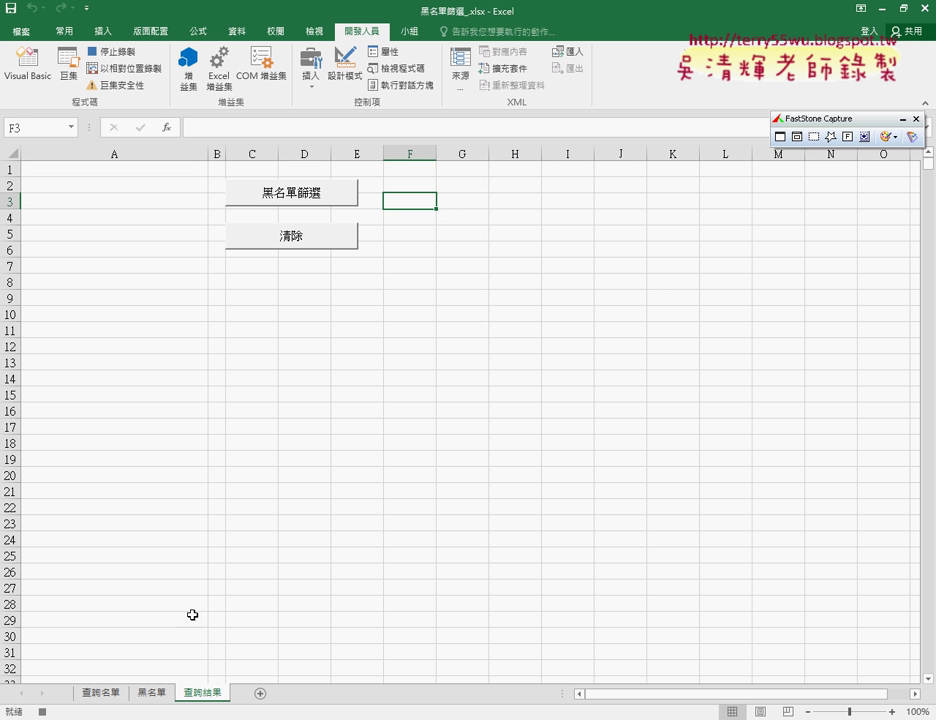
{"action": "left_click", "coordinate": [104, 693]}
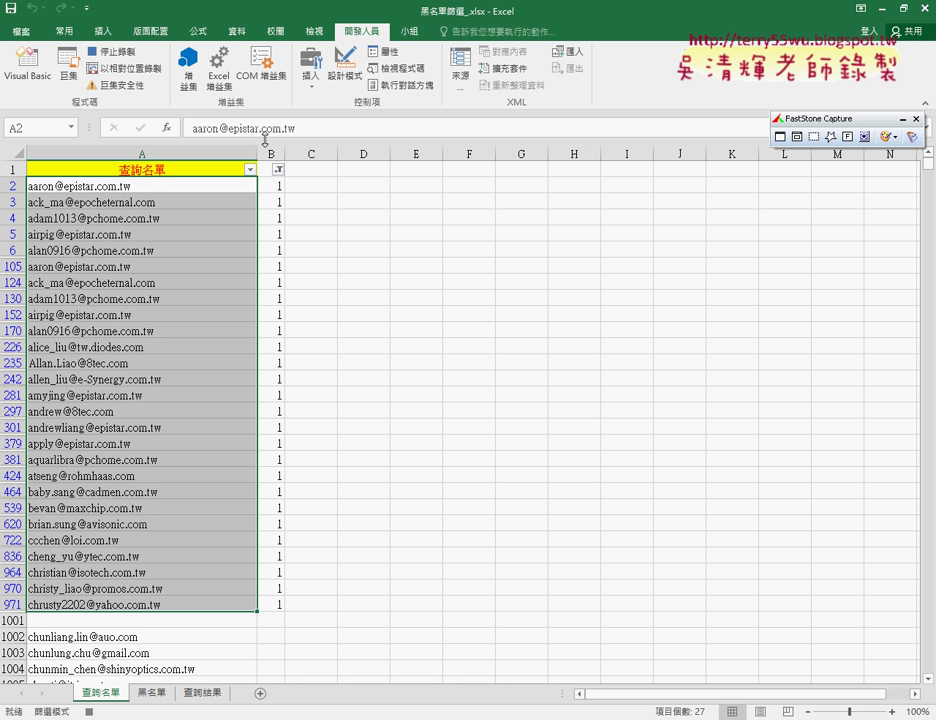
{"action": "left_click", "coordinate": [276, 187]}
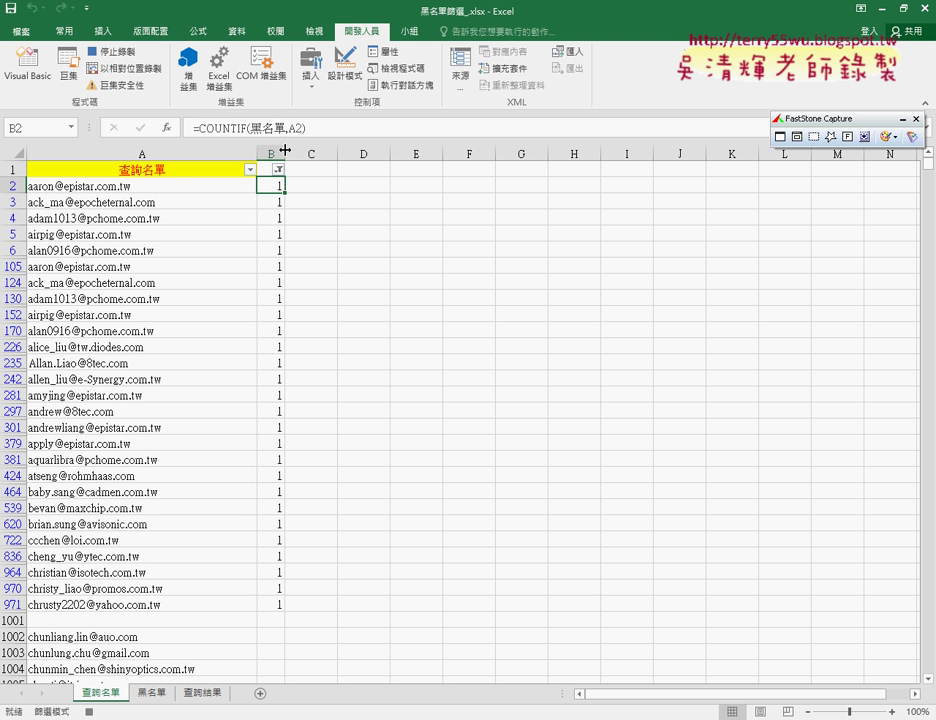
{"action": "left_click", "coordinate": [218, 130]}
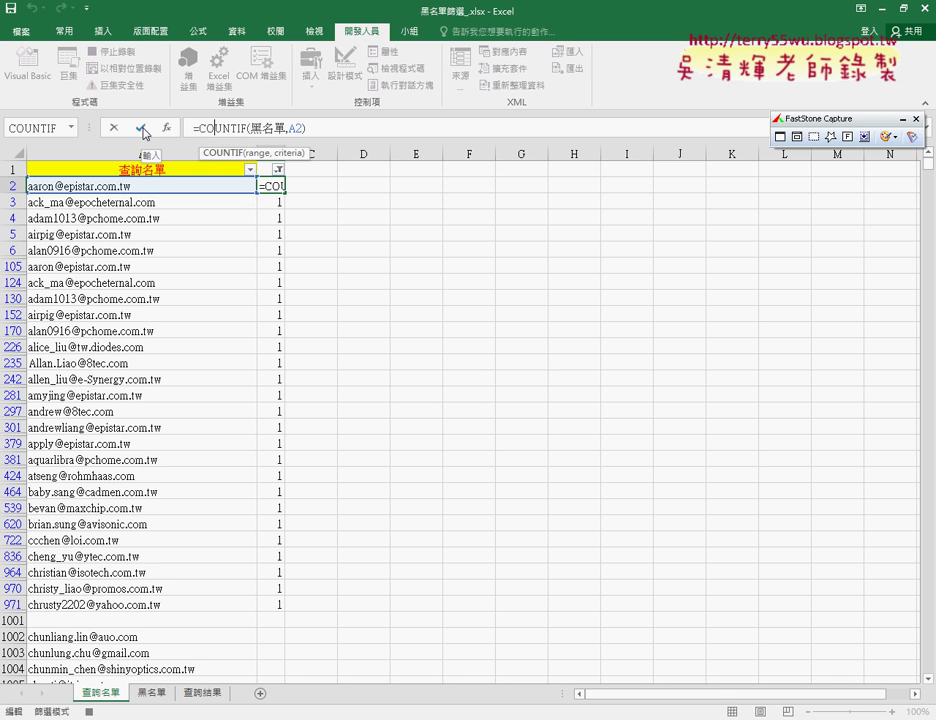
{"action": "left_click", "coordinate": [143, 128]}
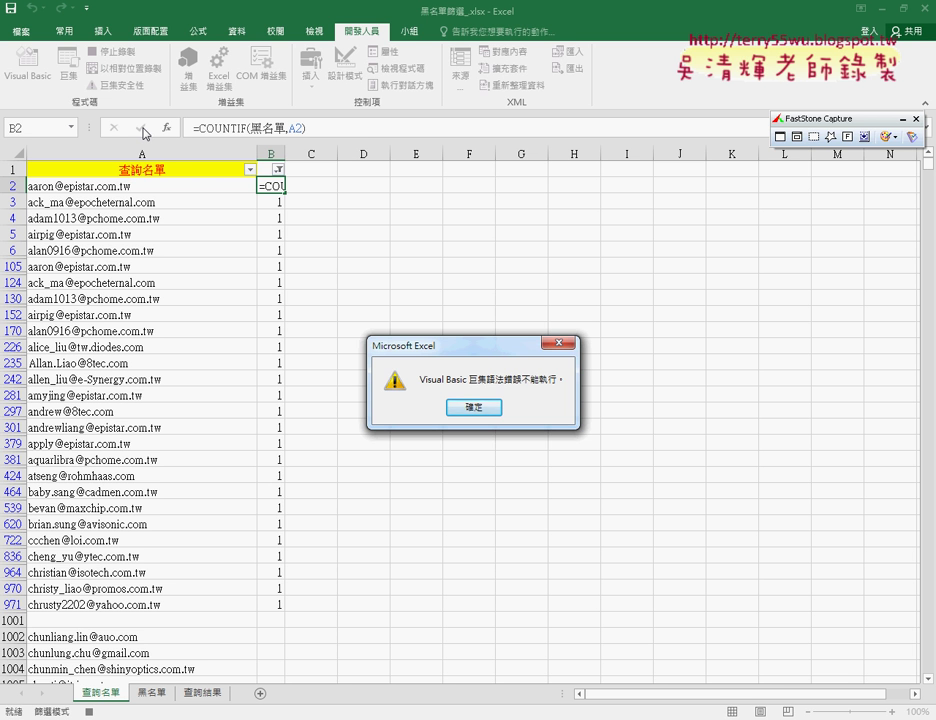
{"action": "left_click", "coordinate": [474, 407]}
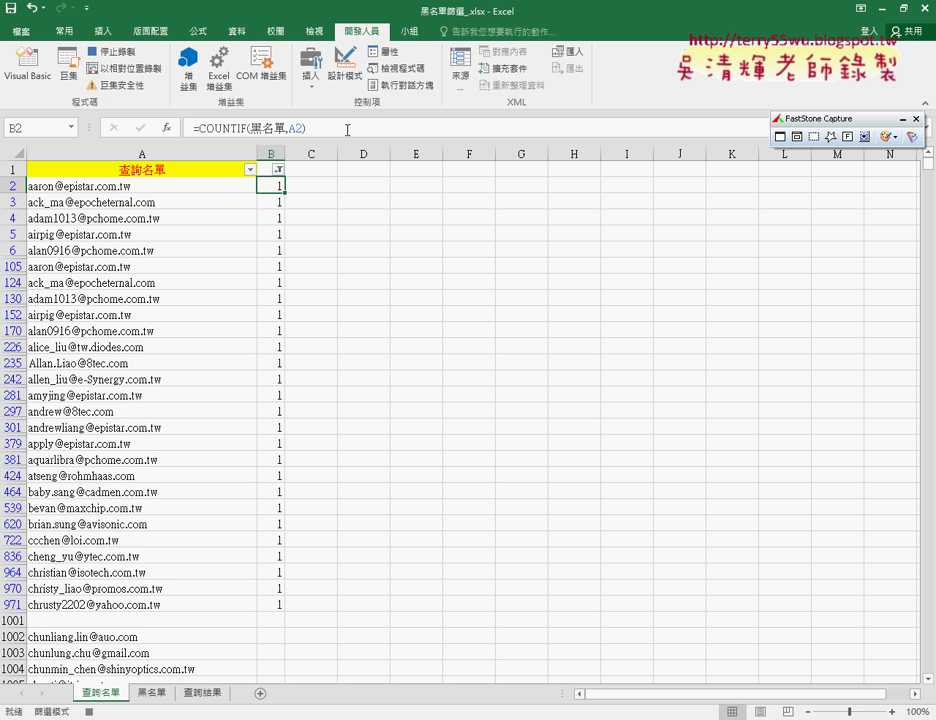
Step: Turn off the Data filter on 查詢名單 and return to the 查詢結果 sheet
{"action": "left_click", "coordinate": [235, 33]}
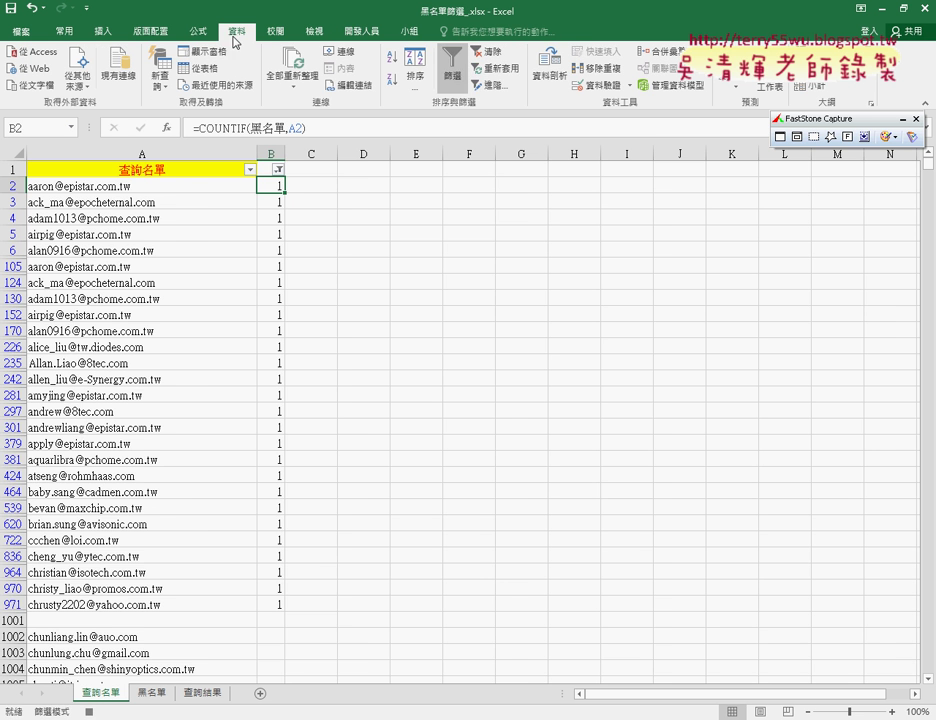
{"action": "left_click", "coordinate": [452, 68]}
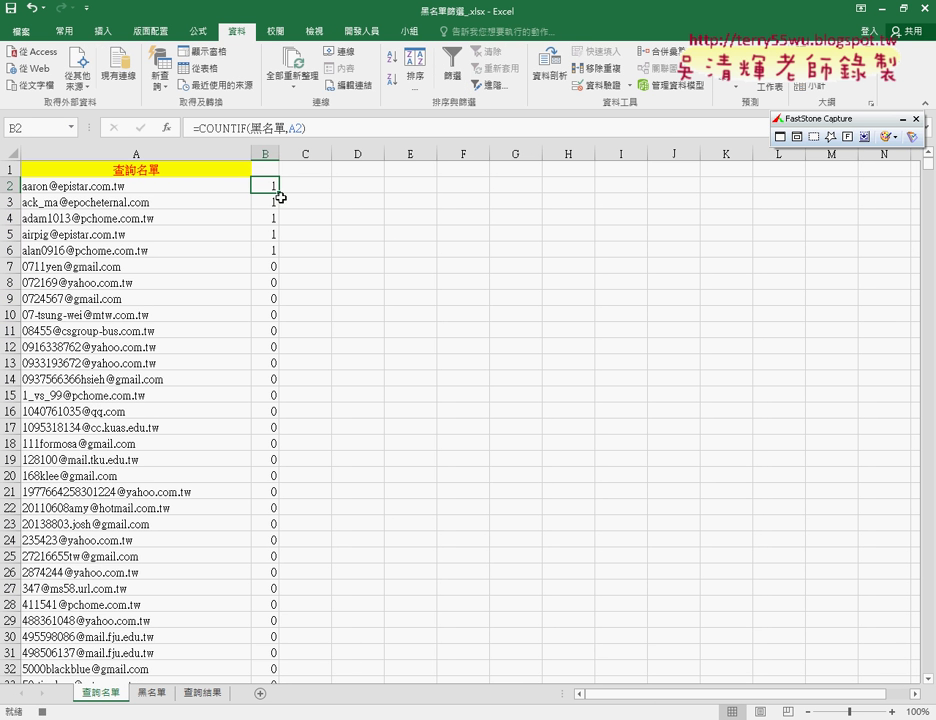
{"action": "left_click", "coordinate": [197, 694]}
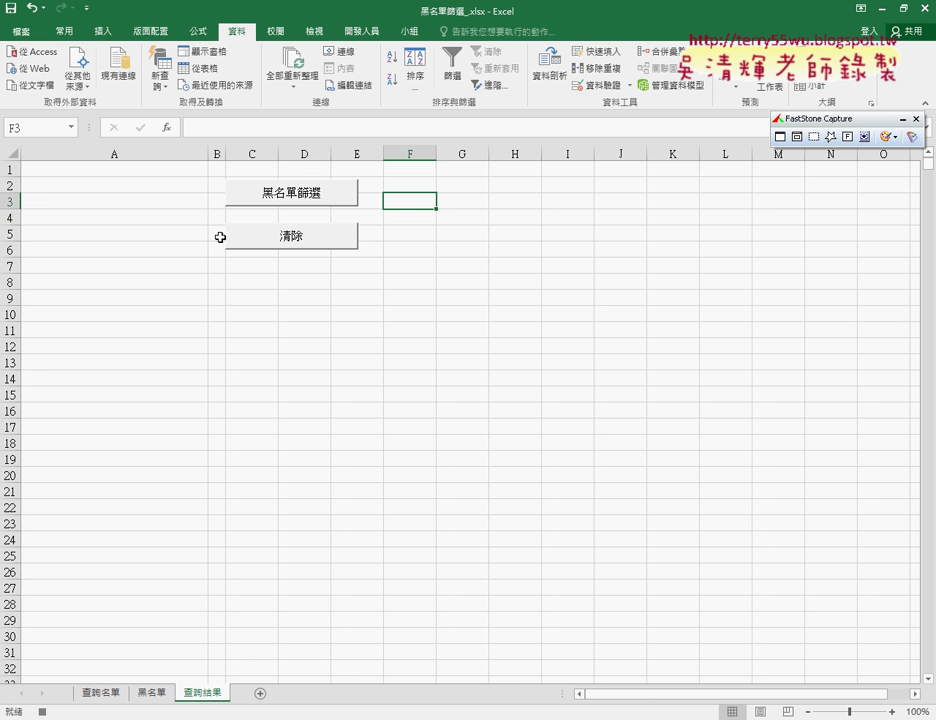
{"action": "left_click", "coordinate": [350, 36]}
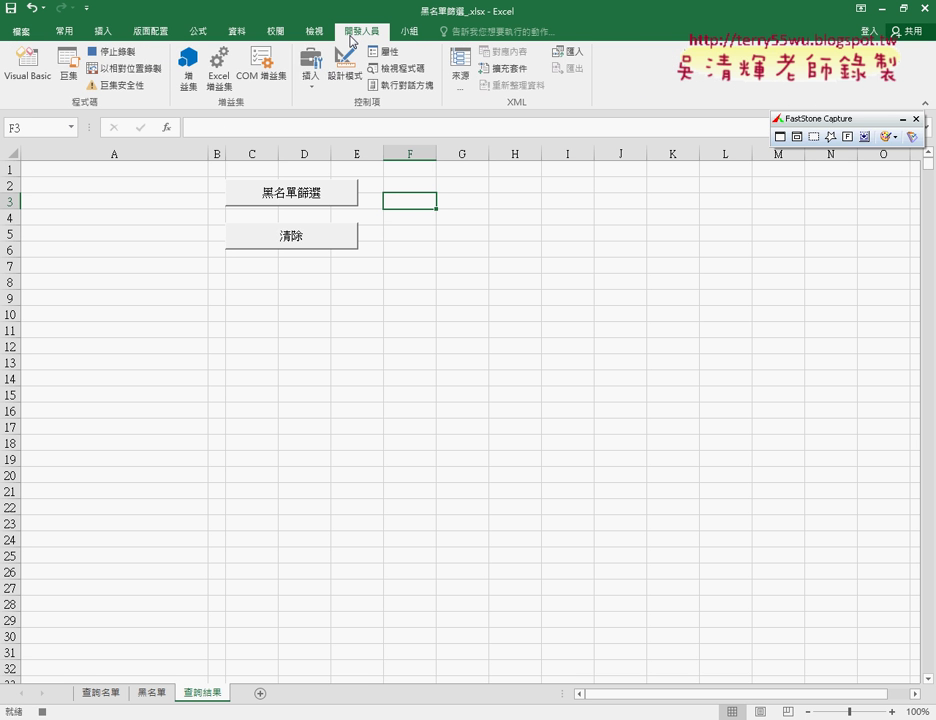
Step: Stop the 巨集1 recording and switch between 查詢名單 and 查詢結果
{"action": "left_click", "coordinate": [118, 52]}
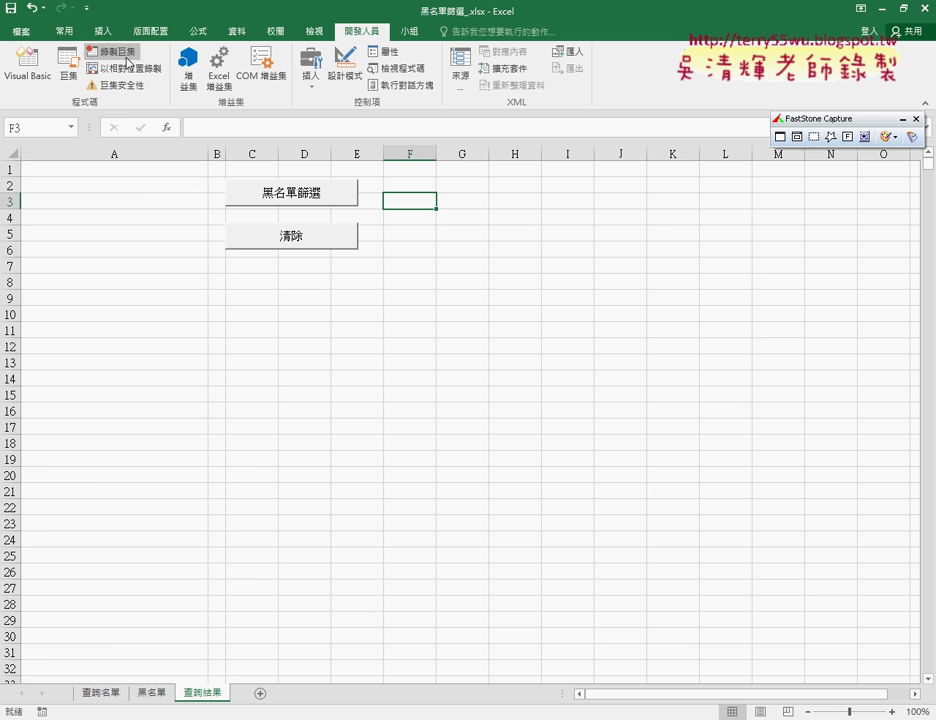
{"action": "left_click", "coordinate": [108, 693]}
{"action": "left_click", "coordinate": [205, 693]}
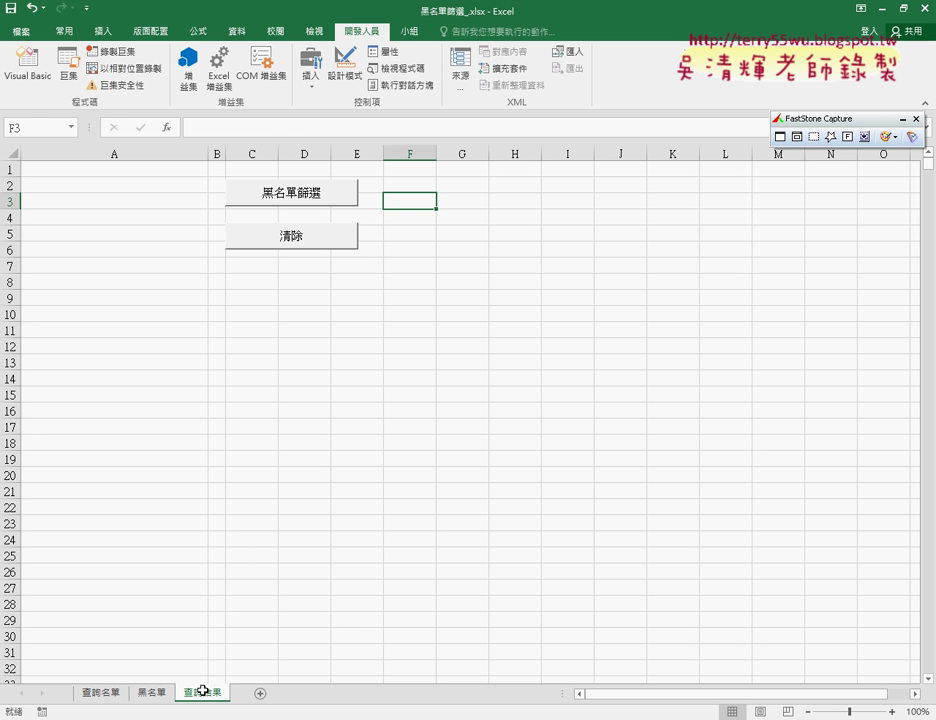
Step: Record a replacement 巨集1 that re-enters B2's COUNTIF formula on 查詢名單, then stop recording
{"action": "left_click", "coordinate": [118, 53]}
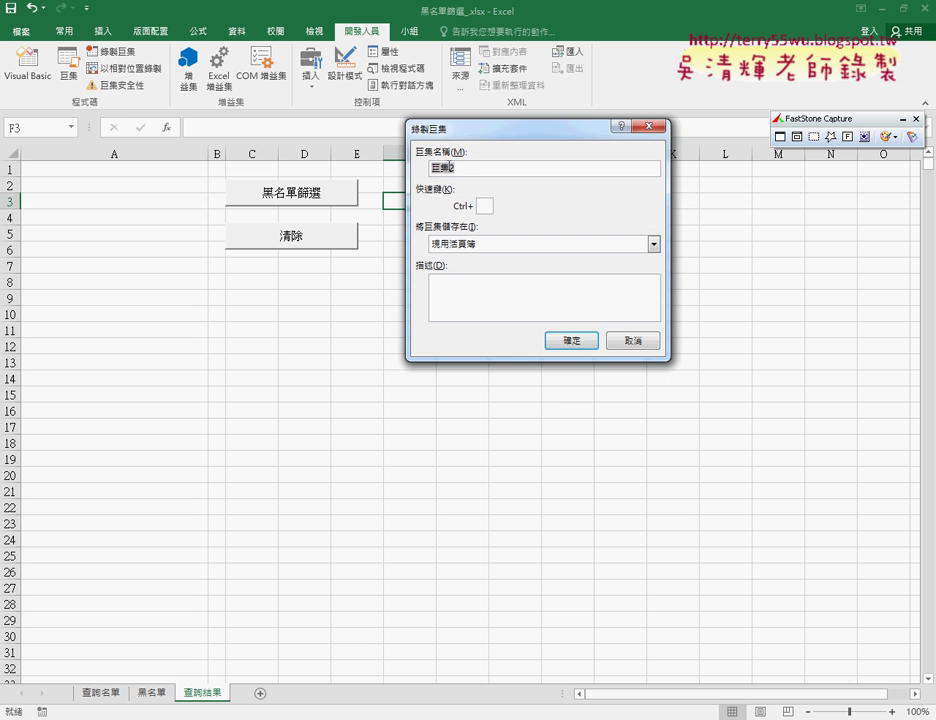
{"action": "key", "text": "Return"}
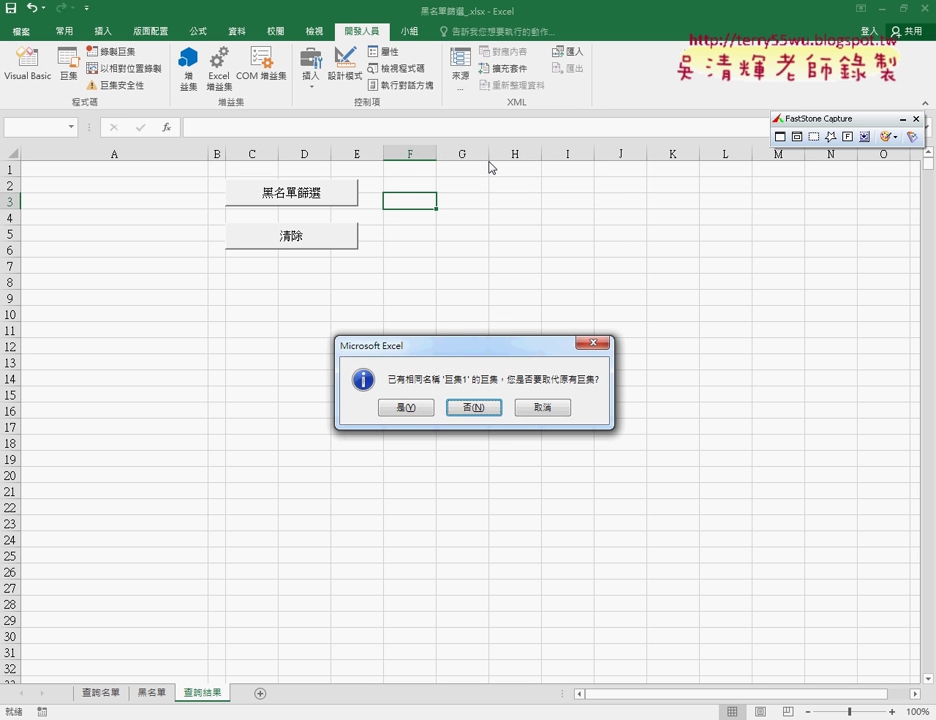
{"action": "key", "text": "Return"}
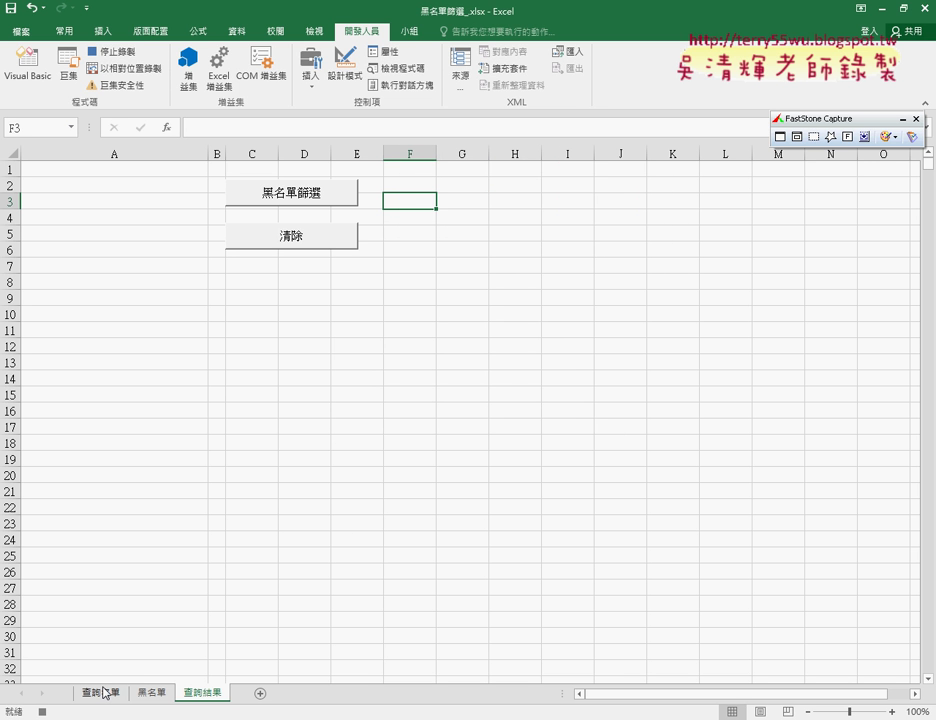
{"action": "left_click", "coordinate": [103, 692]}
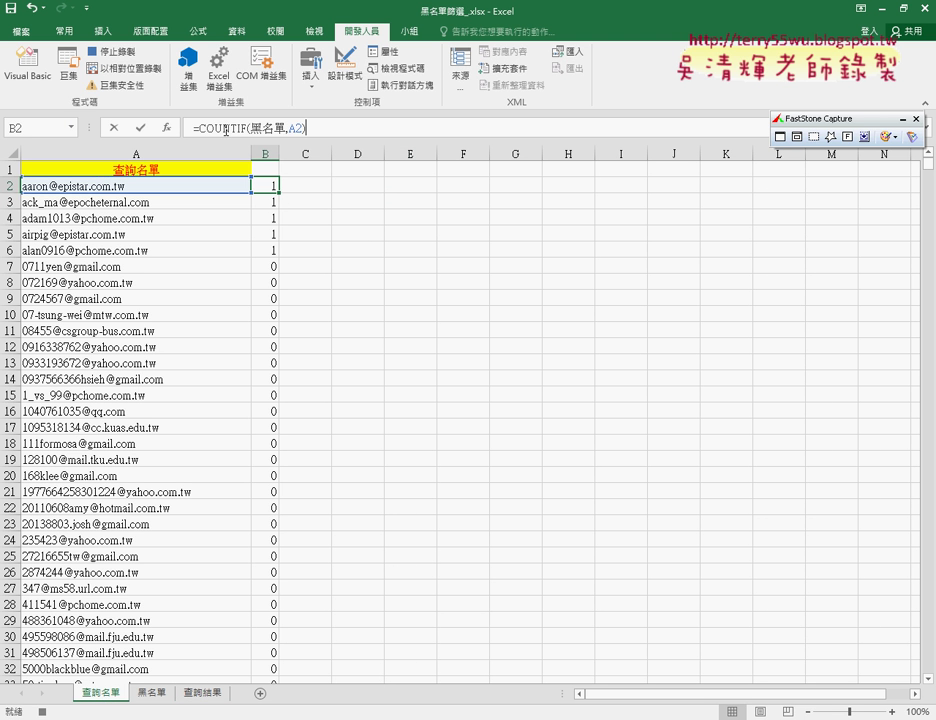
{"action": "left_click", "coordinate": [200, 128]}
{"action": "left_click", "coordinate": [148, 128]}
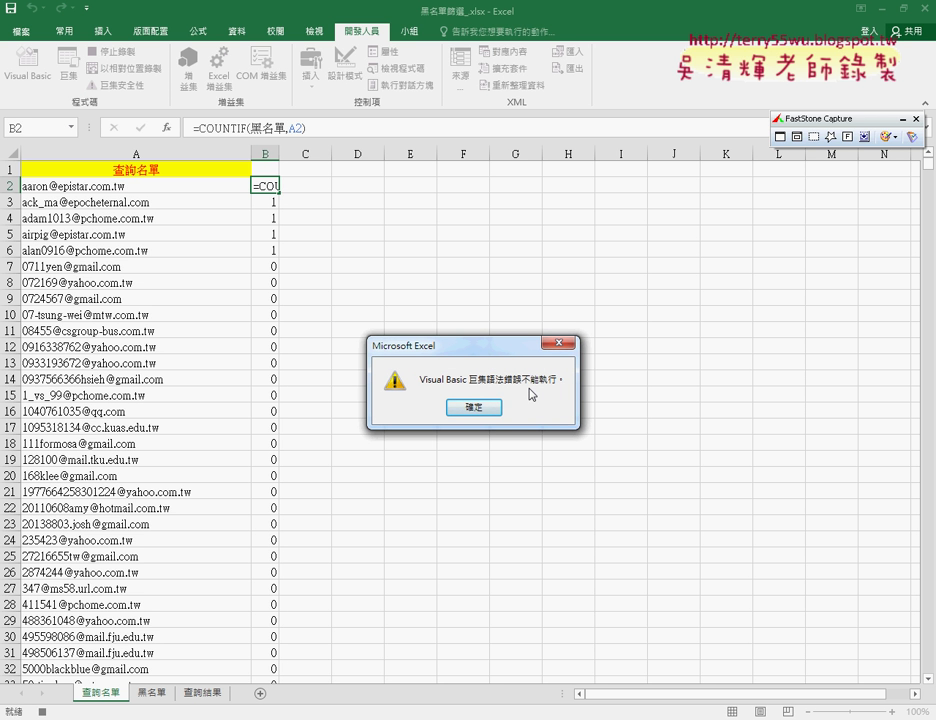
{"action": "left_click", "coordinate": [476, 408]}
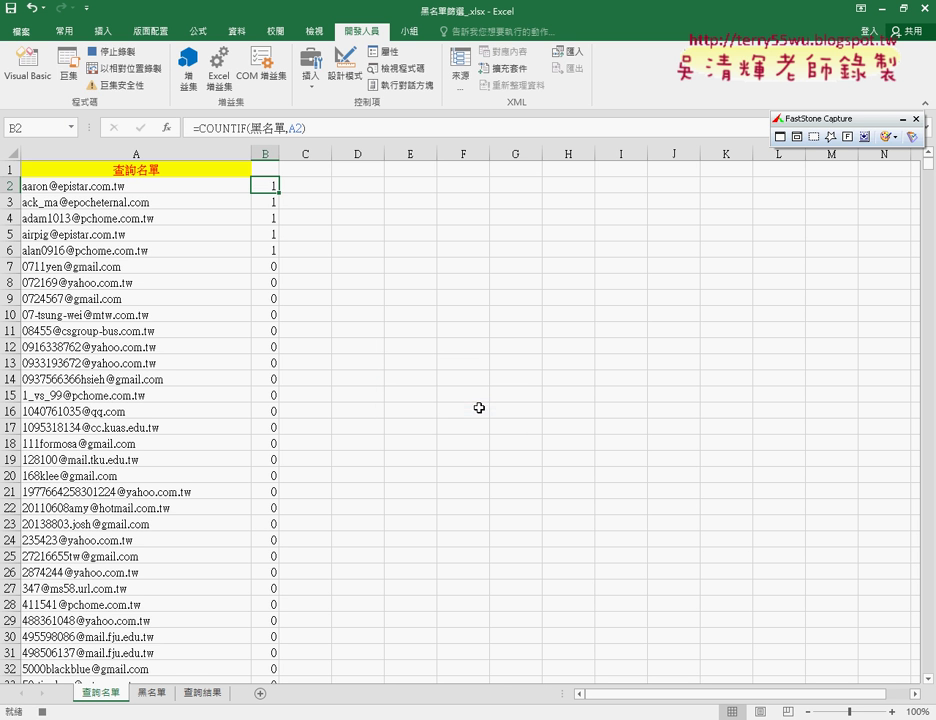
{"action": "left_click", "coordinate": [112, 51]}
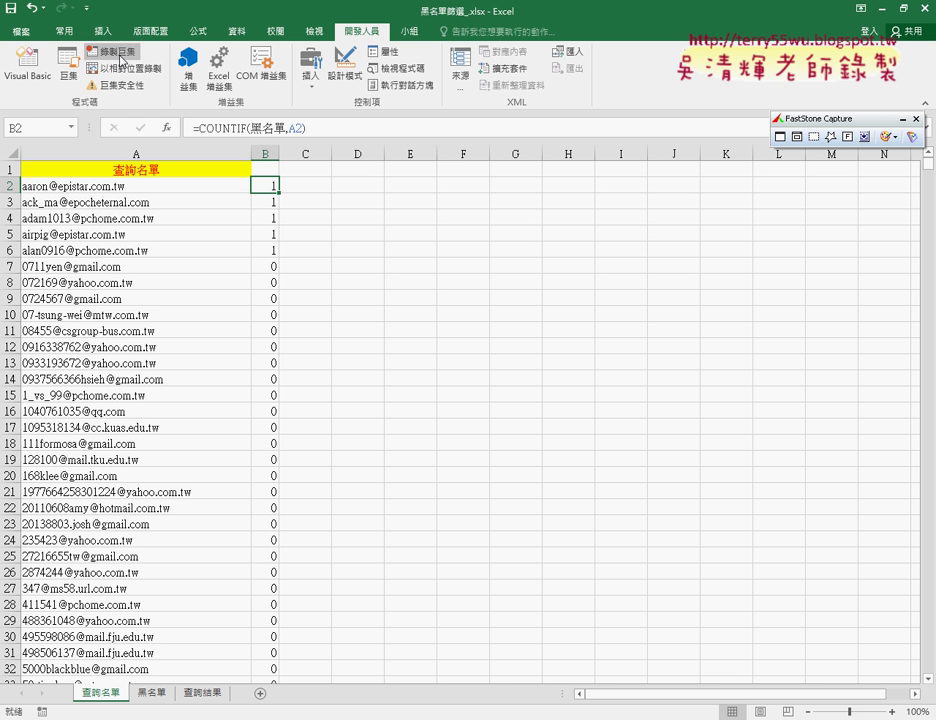
Step: Check the macro list without running anything, then select column B's results to the last row
{"action": "left_click", "coordinate": [68, 70]}
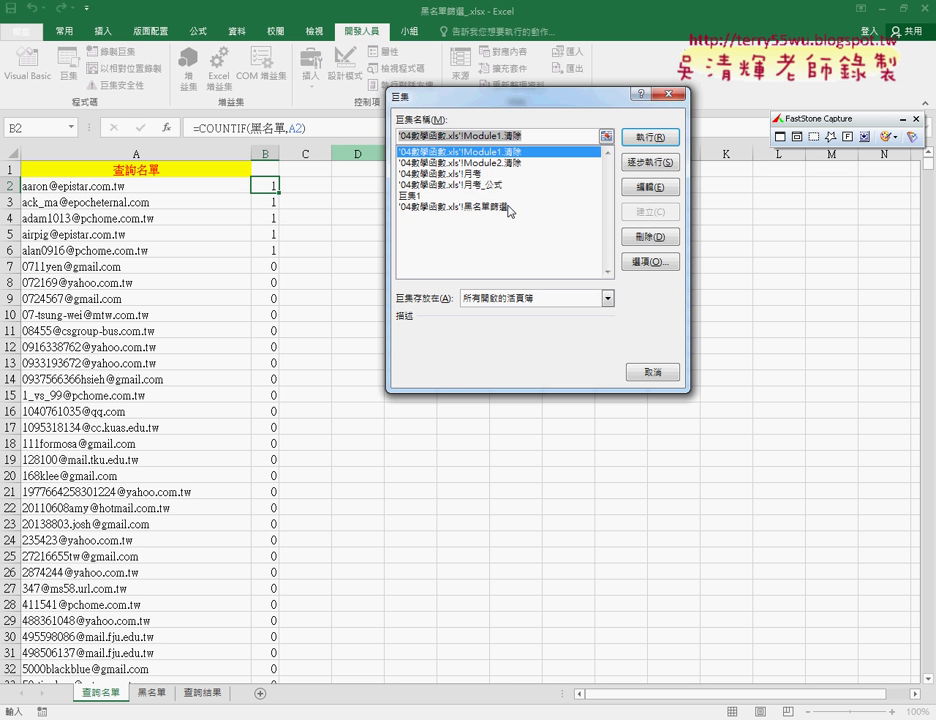
{"action": "left_click", "coordinate": [653, 372]}
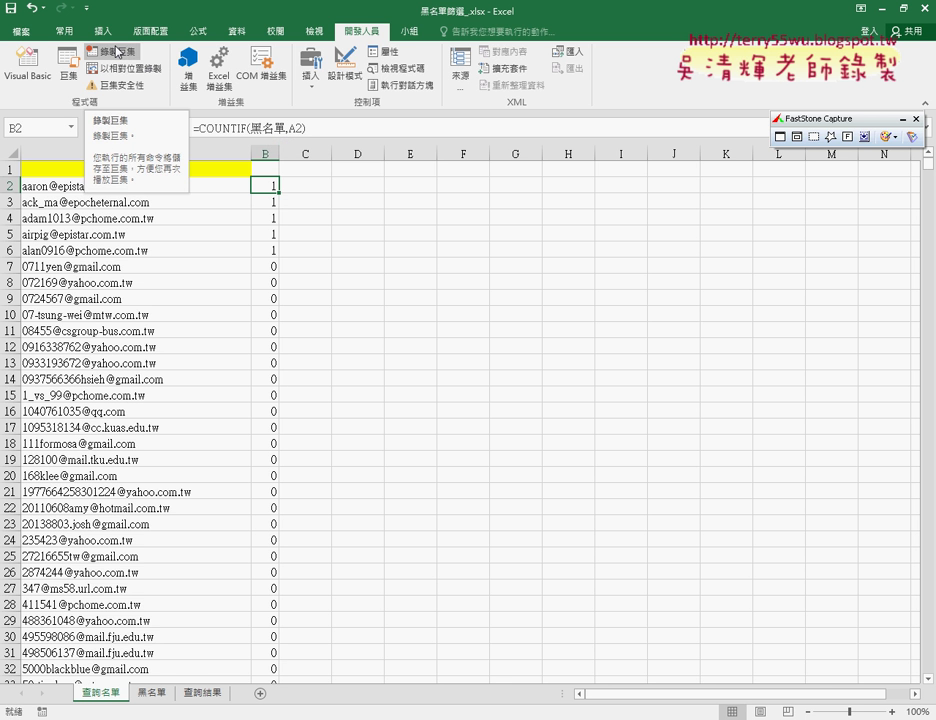
{"action": "key", "text": "ctrl+shift+Down"}
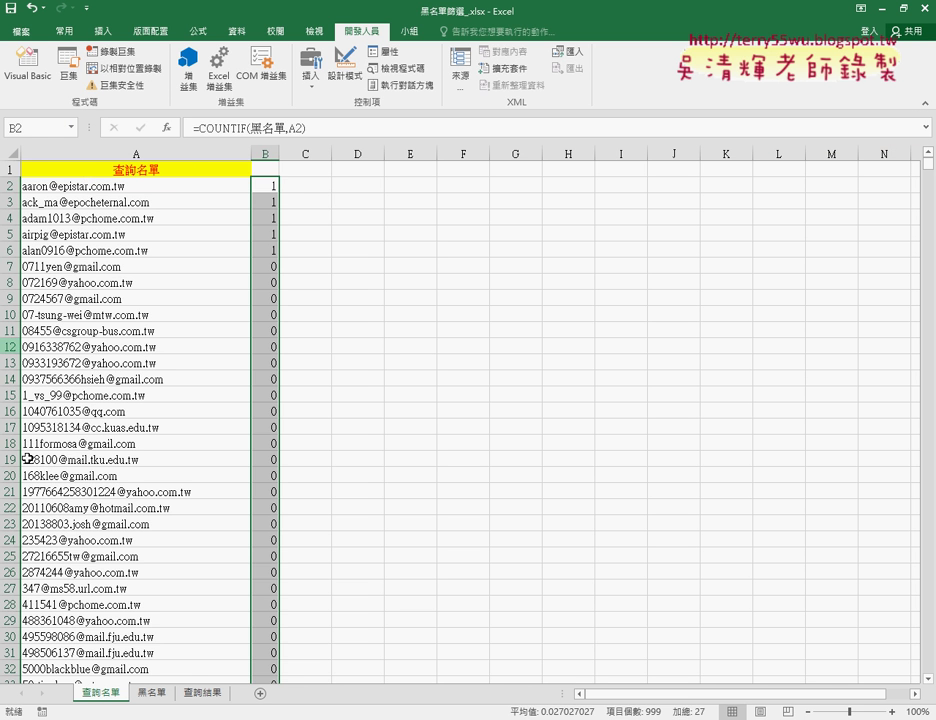
{"action": "left_click", "coordinate": [305, 187]}
{"action": "left_click", "coordinate": [266, 186]}
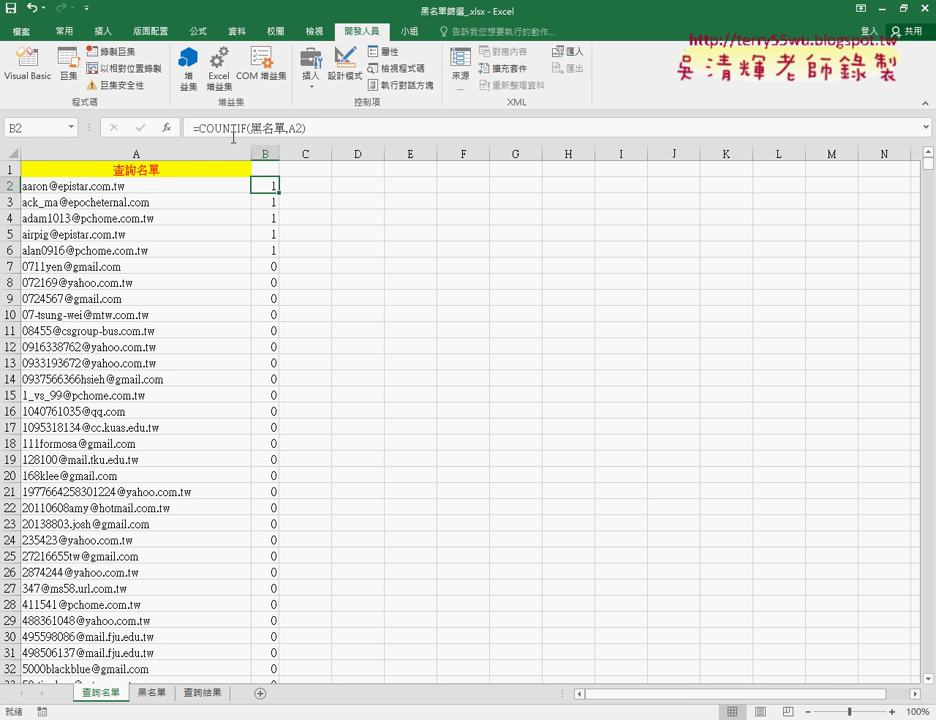
{"action": "left_click", "coordinate": [237, 31]}
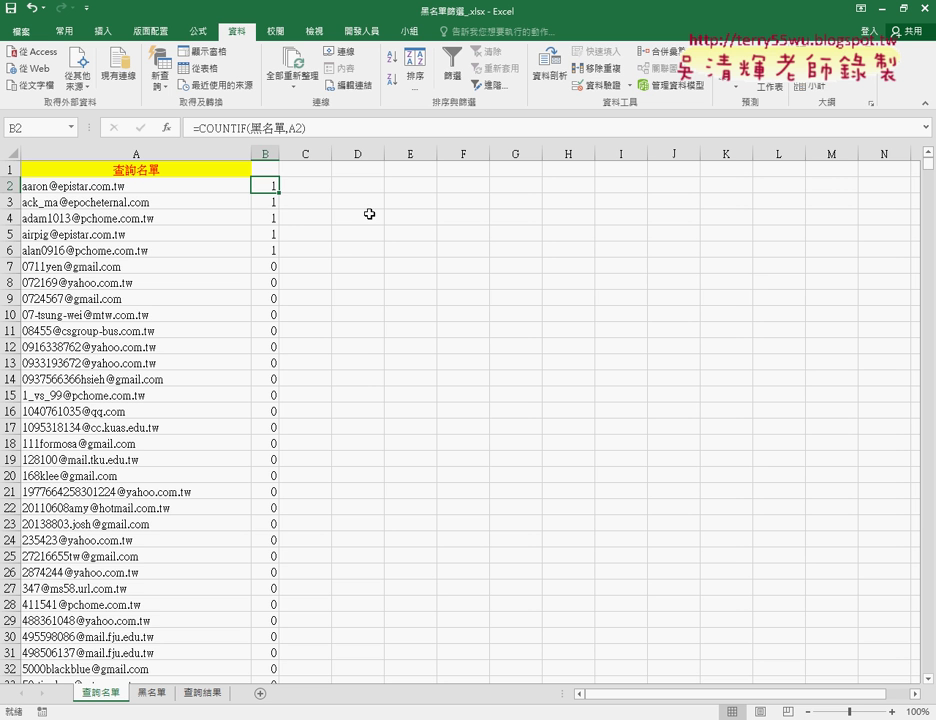
Step: Inspect the =COUNTIF(黑名單,A2) formula in B2, switching between B2 and empty cell D2
{"action": "left_click", "coordinate": [347, 200]}
{"action": "left_click", "coordinate": [268, 186]}
{"action": "left_click", "coordinate": [370, 186]}
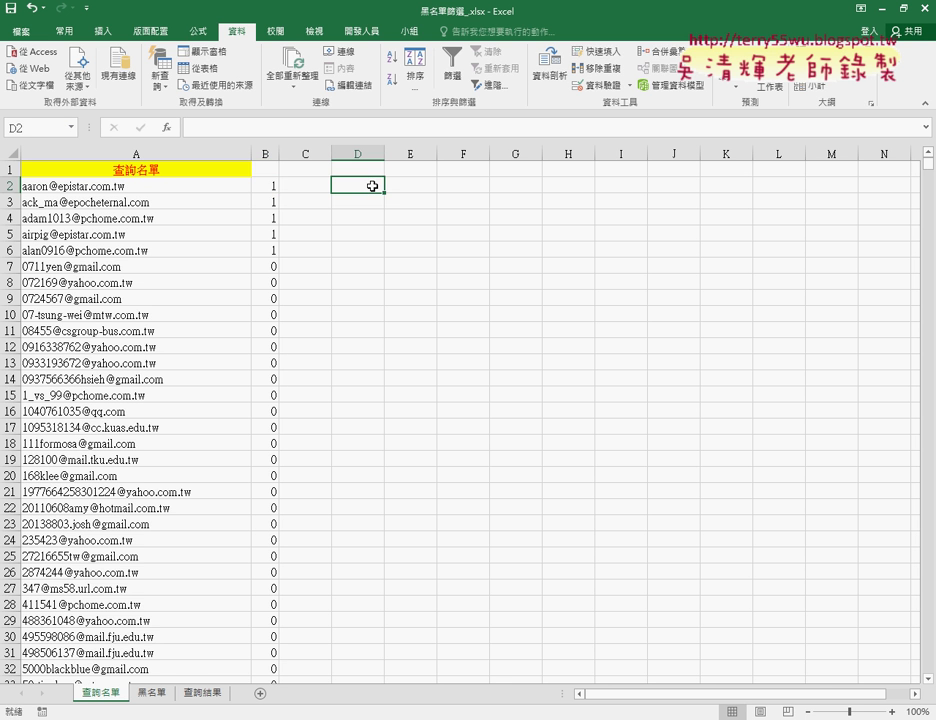
{"action": "left_click", "coordinate": [268, 186]}
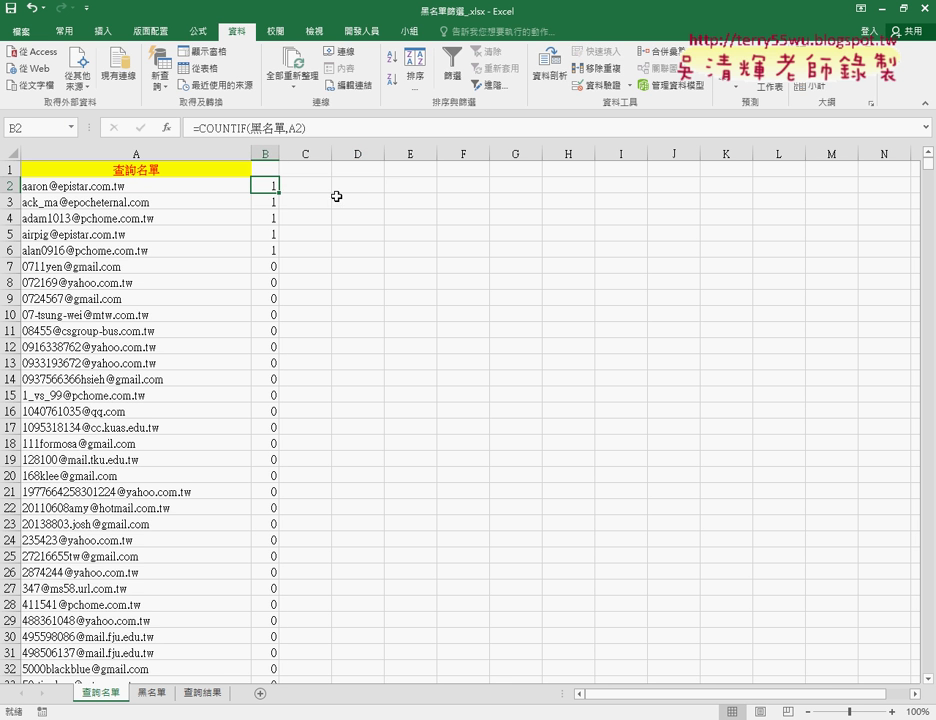
{"action": "left_click", "coordinate": [363, 187]}
{"action": "left_click", "coordinate": [265, 189]}
{"action": "left_click", "coordinate": [359, 188]}
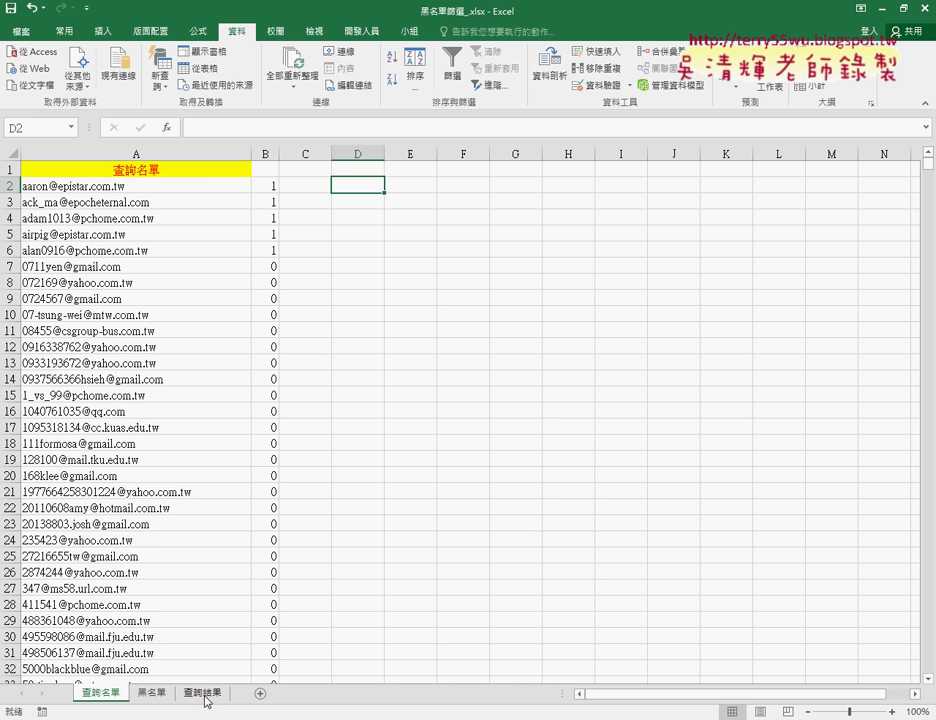
Step: Open 指定巨集 for the 黑名單篩選 button on 查詢結果 and select macro 黑名單篩選
{"action": "left_click", "coordinate": [206, 699]}
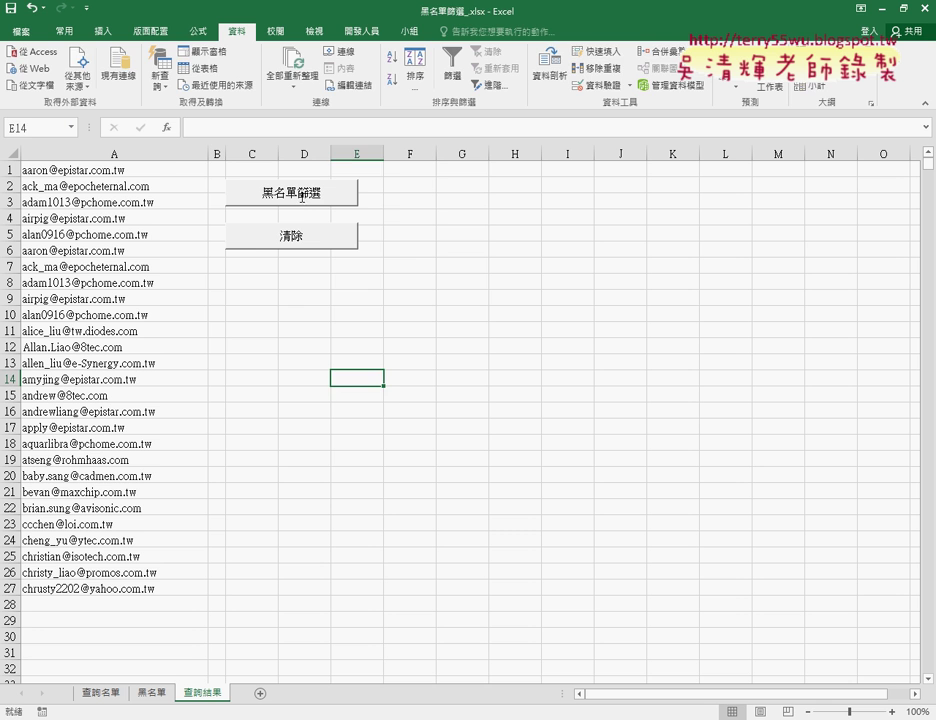
{"action": "right_click", "coordinate": [302, 197]}
{"action": "left_click", "coordinate": [318, 309]}
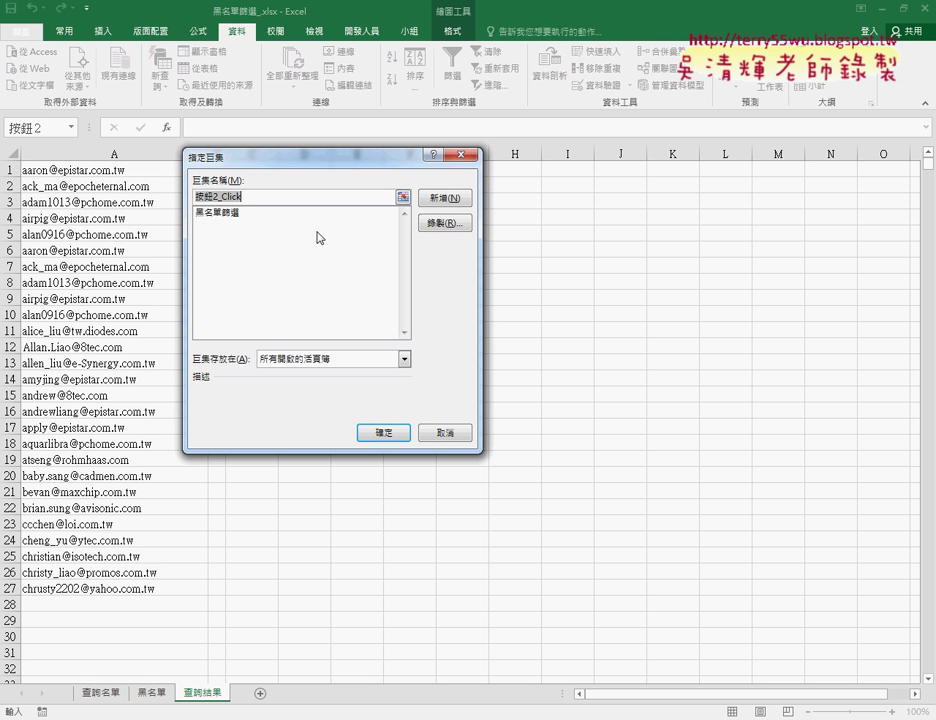
{"action": "left_click", "coordinate": [234, 213]}
Step: Copy the macro name 黑名單篩選 and cancel the Assign Macro dialog unchanged
{"action": "right_click", "coordinate": [216, 195]}
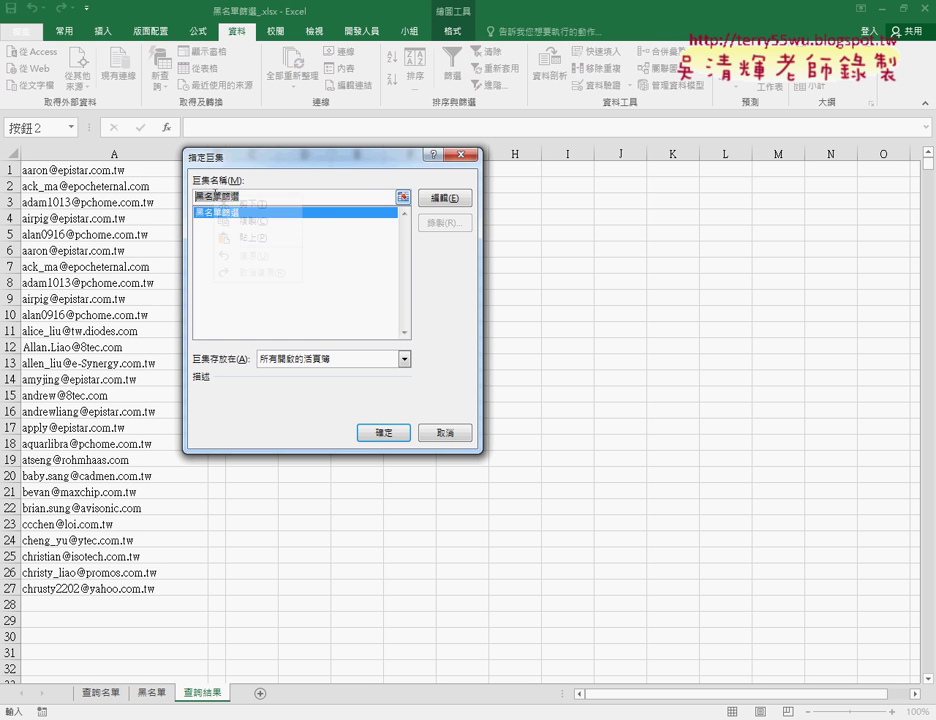
{"action": "left_click", "coordinate": [447, 434]}
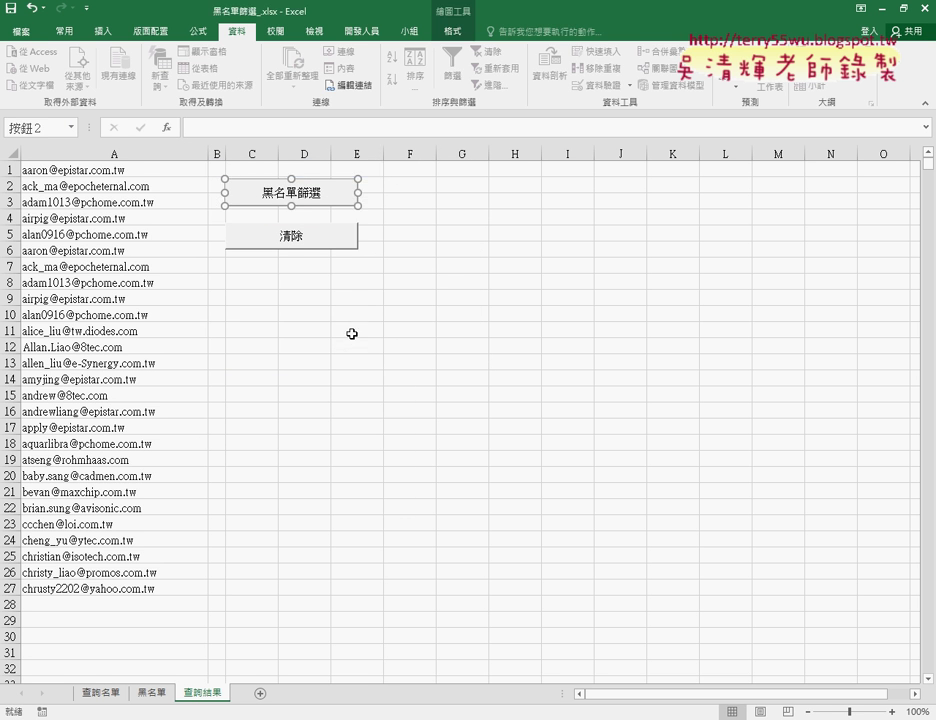
{"action": "left_click", "coordinate": [355, 345]}
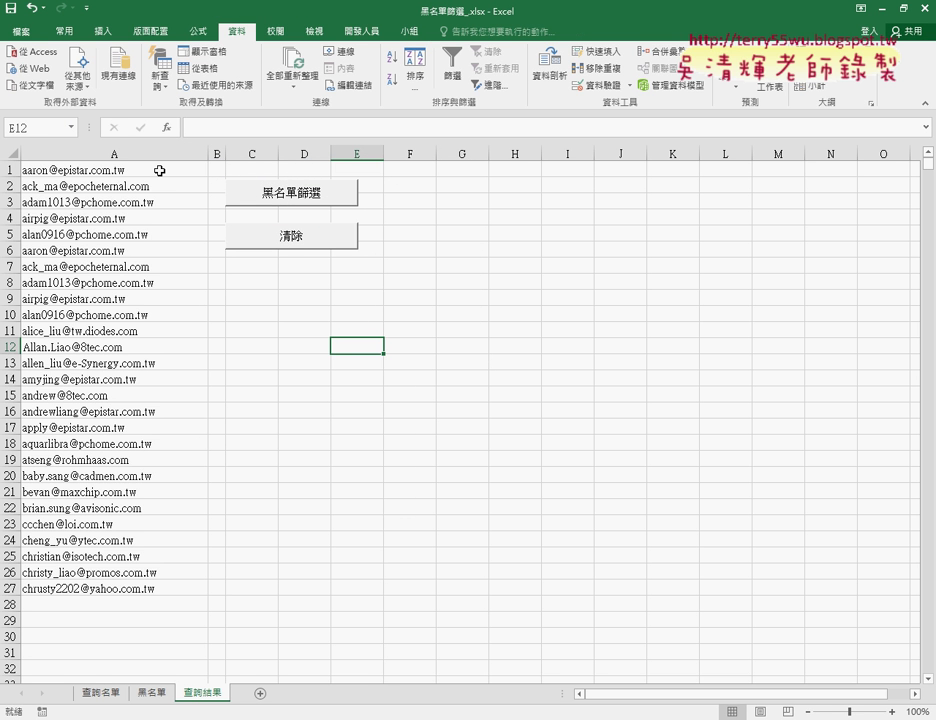
Step: Delete the 27 old result emails in A1:A27 of 查詢結果
{"action": "left_click_drag", "start_coordinate": [159, 171], "coordinate": [207, 580]}
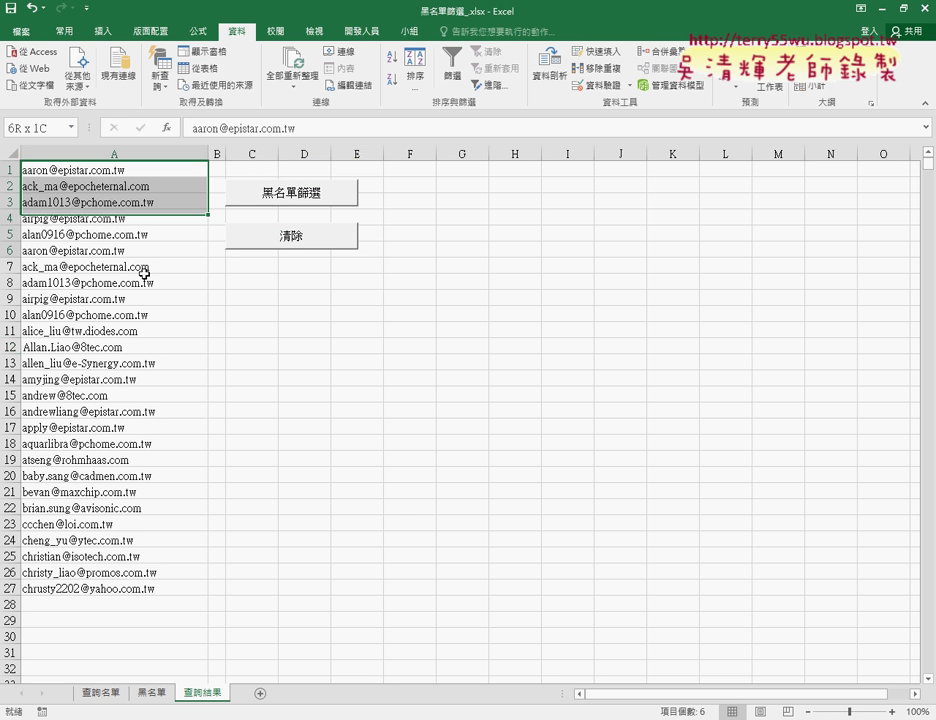
{"action": "key", "text": "Delete"}
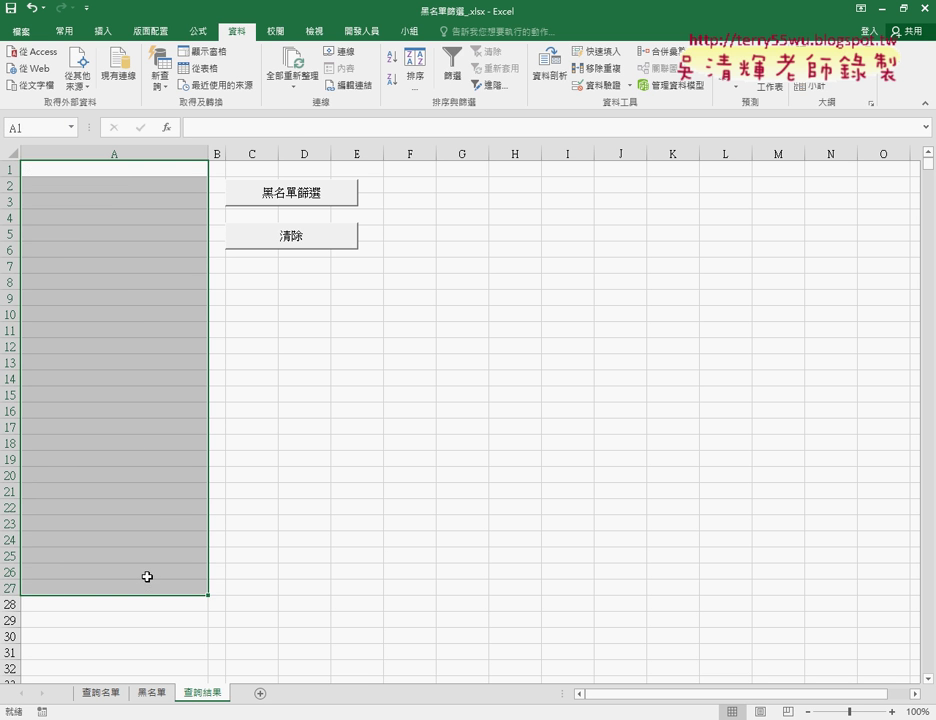
{"action": "left_click", "coordinate": [485, 263]}
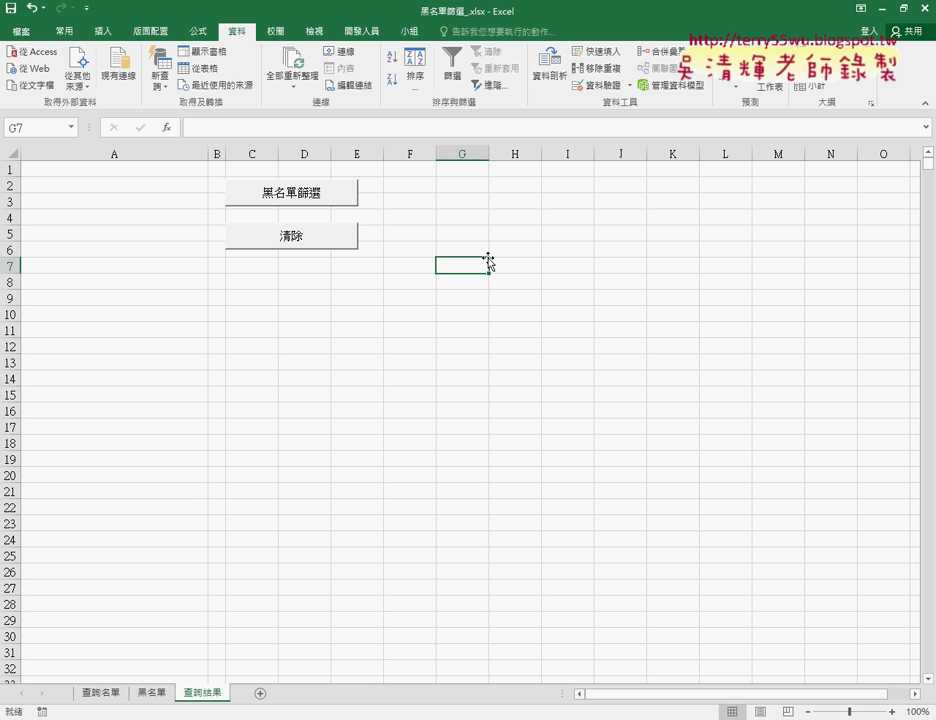
Step: Start recording a macro named 黑名單篩選, replacing the existing one, then go to 查詢名單
{"action": "left_click", "coordinate": [353, 32]}
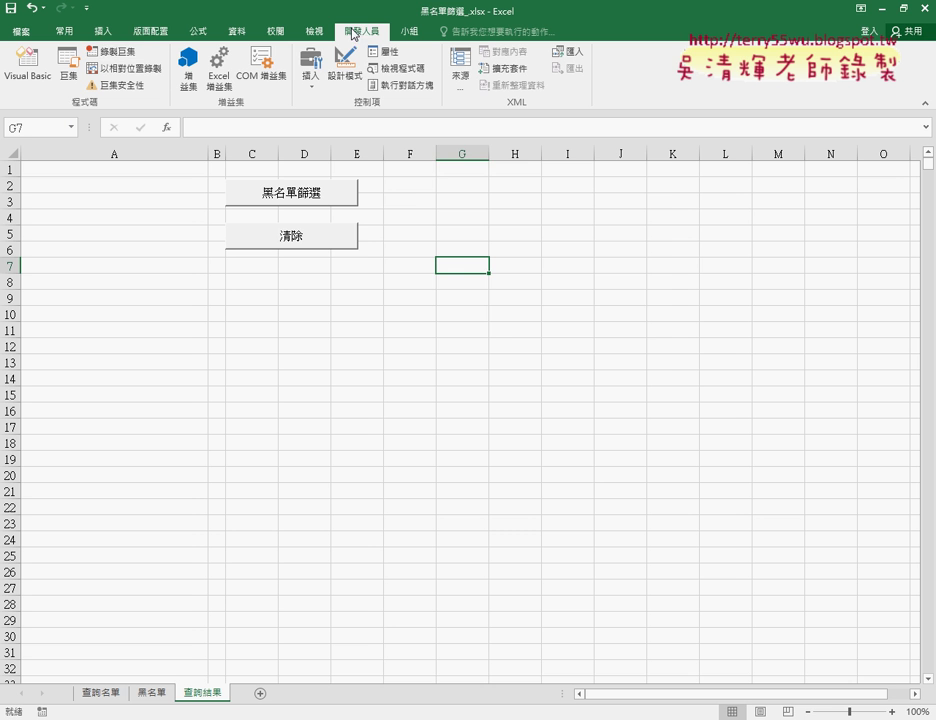
{"action": "left_click", "coordinate": [121, 54]}
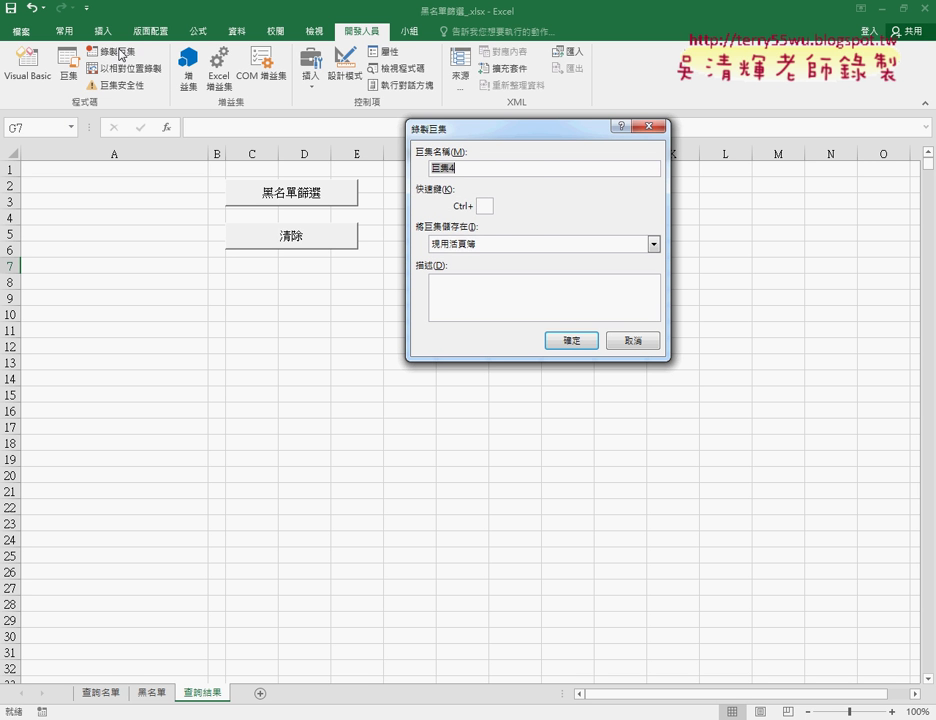
{"action": "right_click", "coordinate": [455, 168]}
{"action": "left_click", "coordinate": [490, 213]}
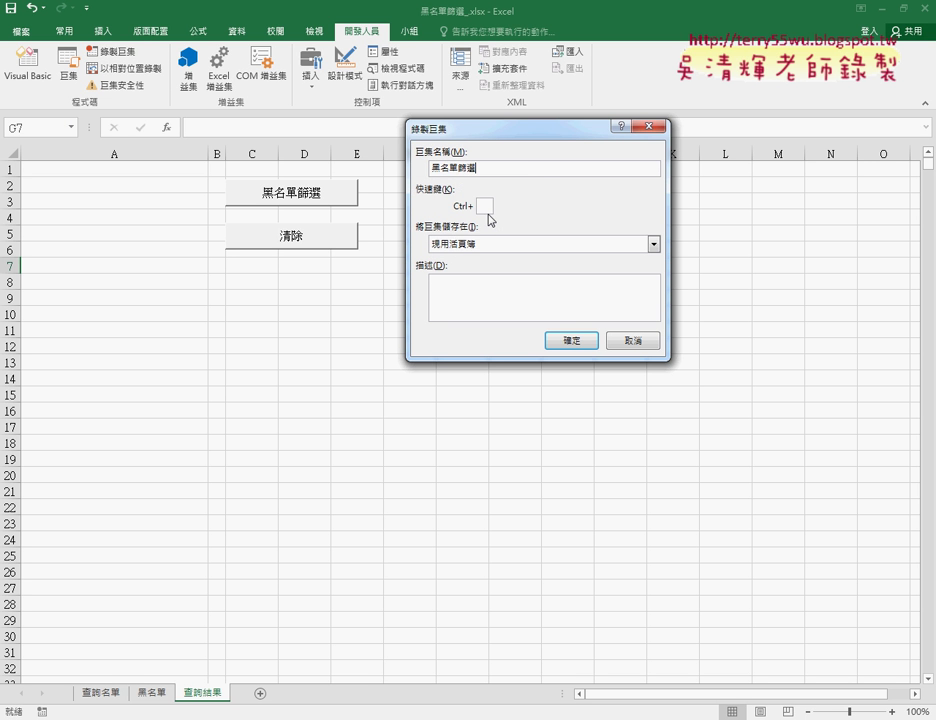
{"action": "left_click", "coordinate": [587, 350]}
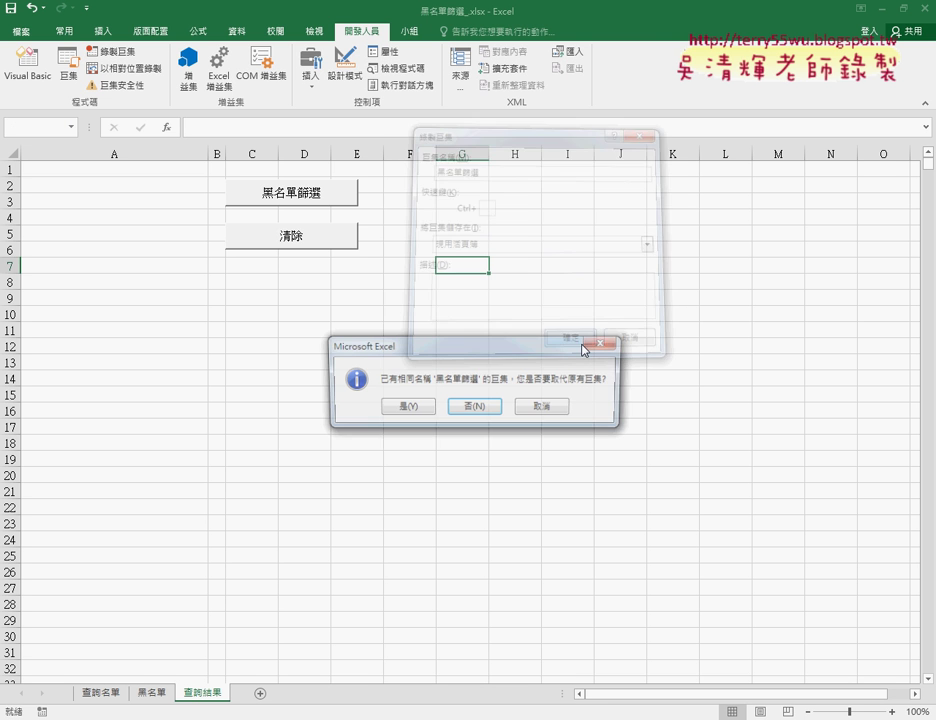
{"action": "left_click", "coordinate": [405, 408]}
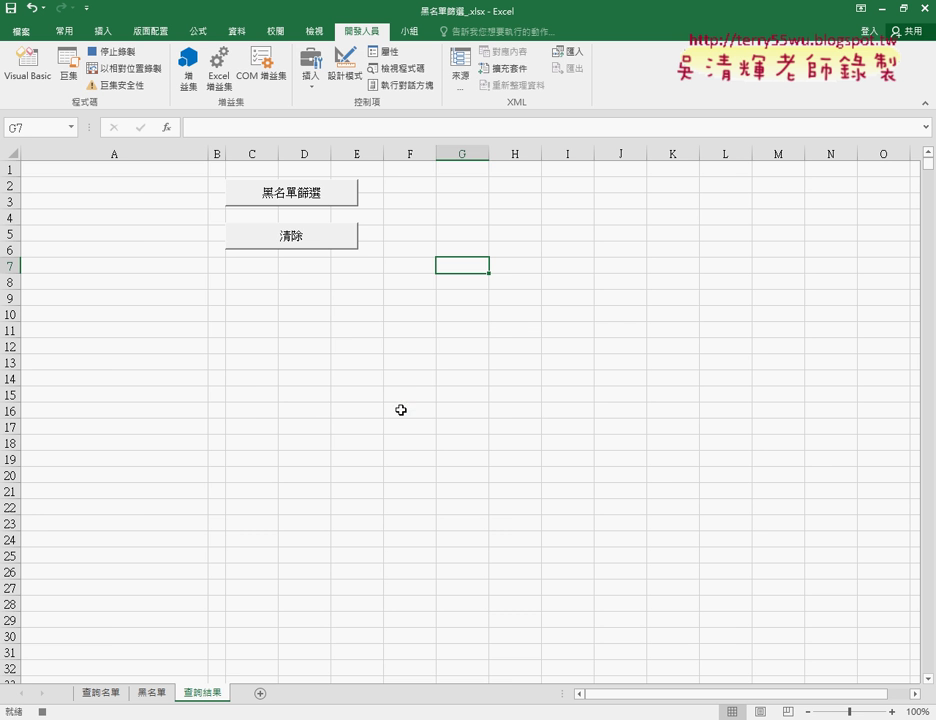
{"action": "left_click", "coordinate": [106, 696]}
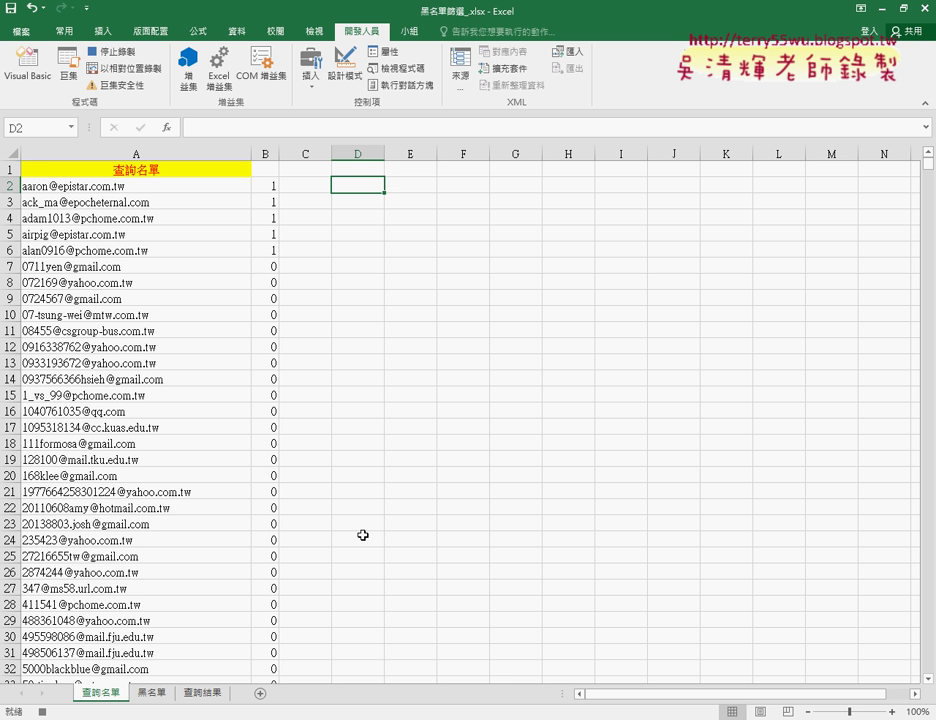
Step: Re-enter B2's =COUNTIF(黑名單,A2) and fill it down column B to row 1000, then select B1
{"action": "left_click", "coordinate": [267, 189]}
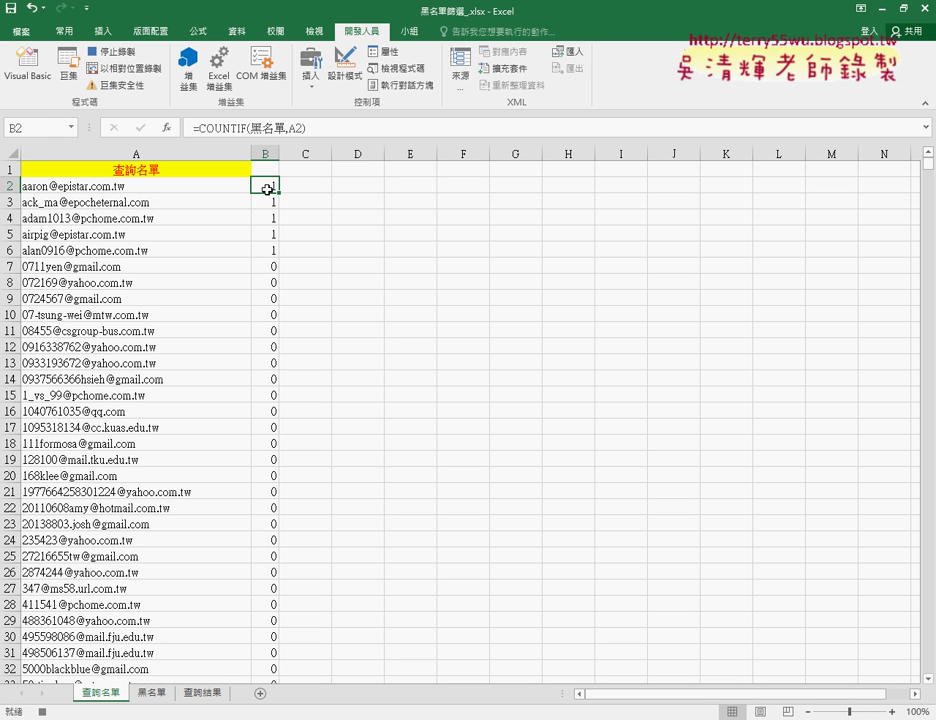
{"action": "left_click", "coordinate": [194, 128]}
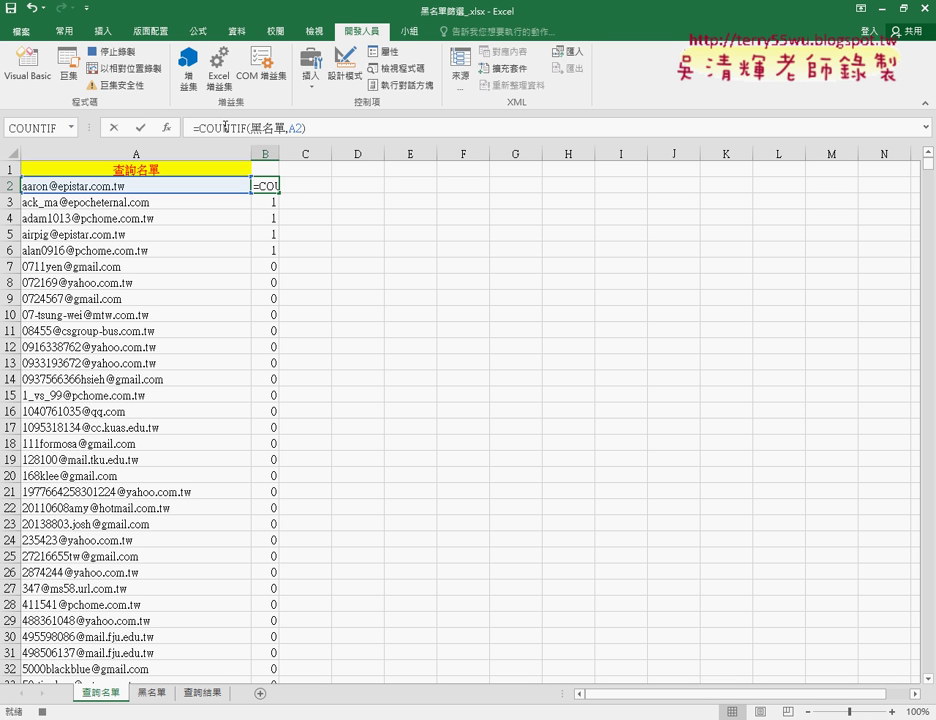
{"action": "left_click", "coordinate": [143, 129]}
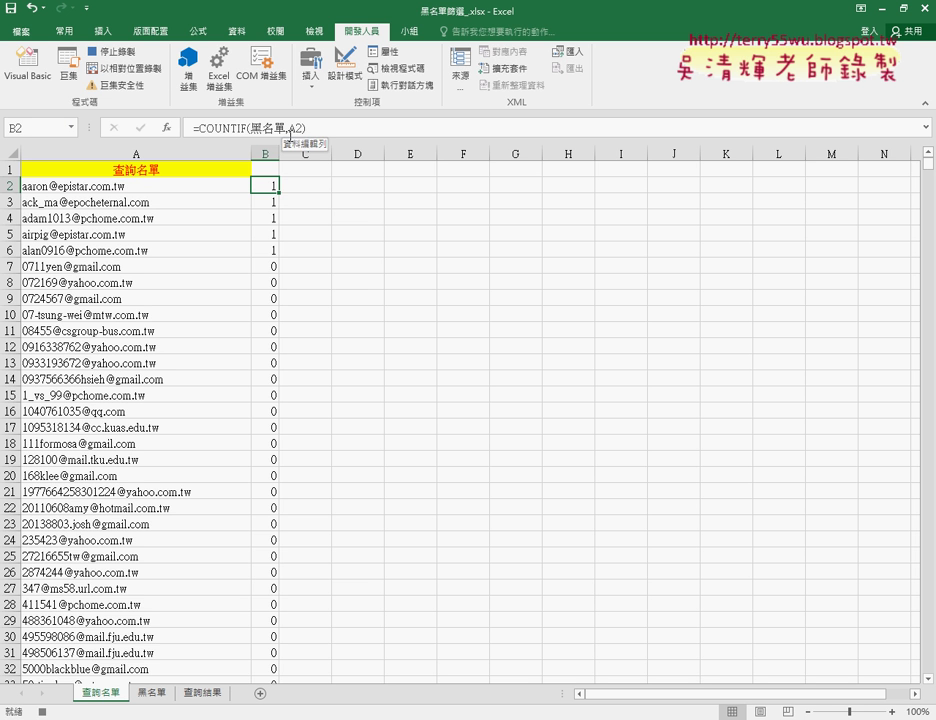
{"action": "double_click", "coordinate": [279, 192]}
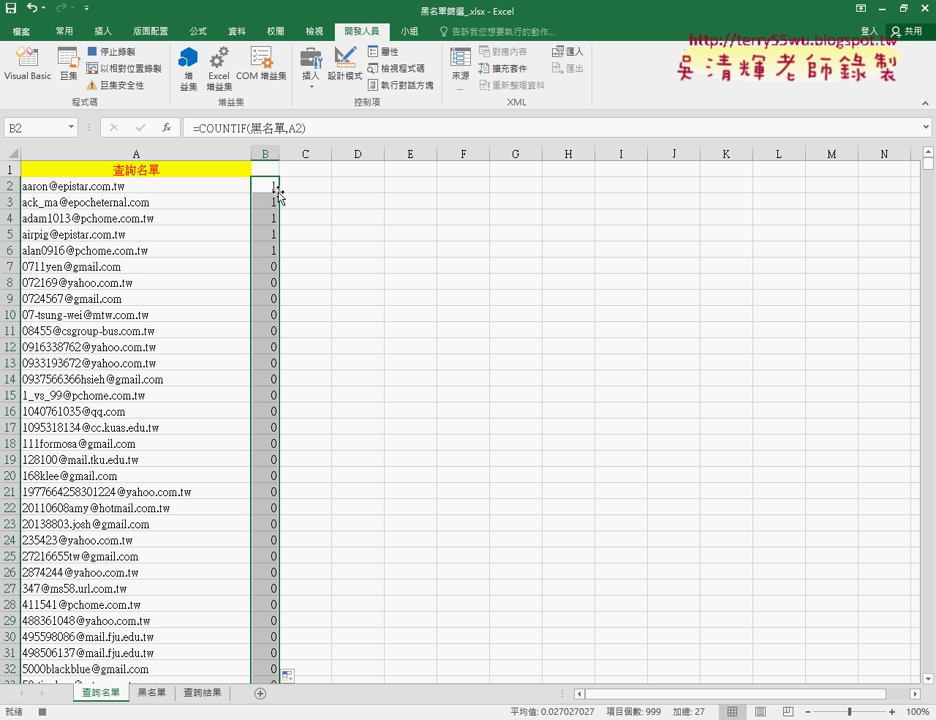
{"action": "left_click", "coordinate": [268, 168]}
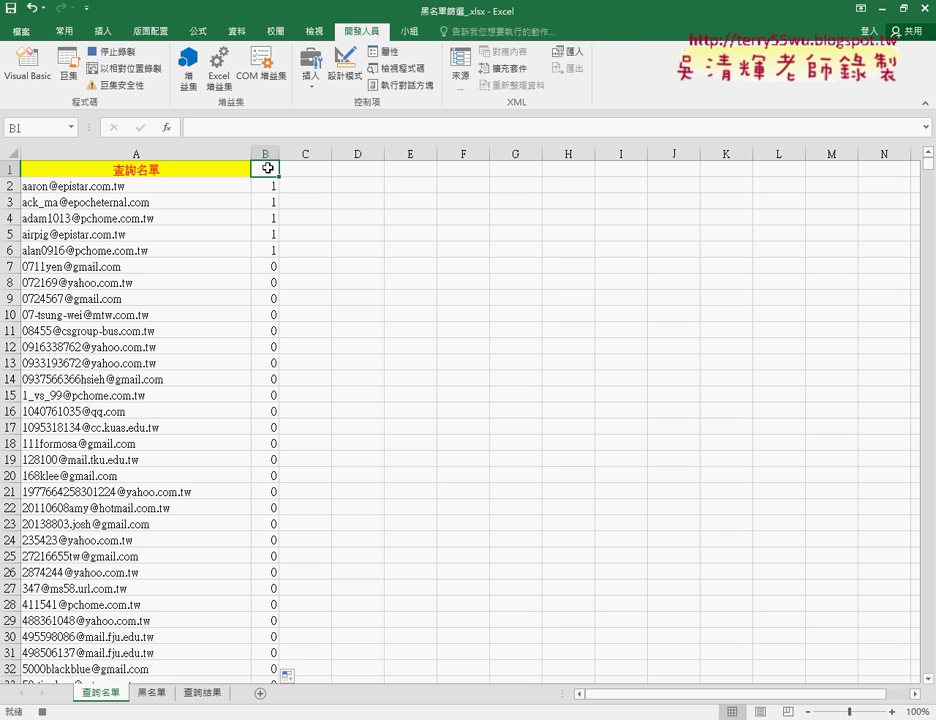
Step: Filter 查詢名單 on column B to show only value 1 (27 of 999 records), then select A2
{"action": "left_click", "coordinate": [237, 31]}
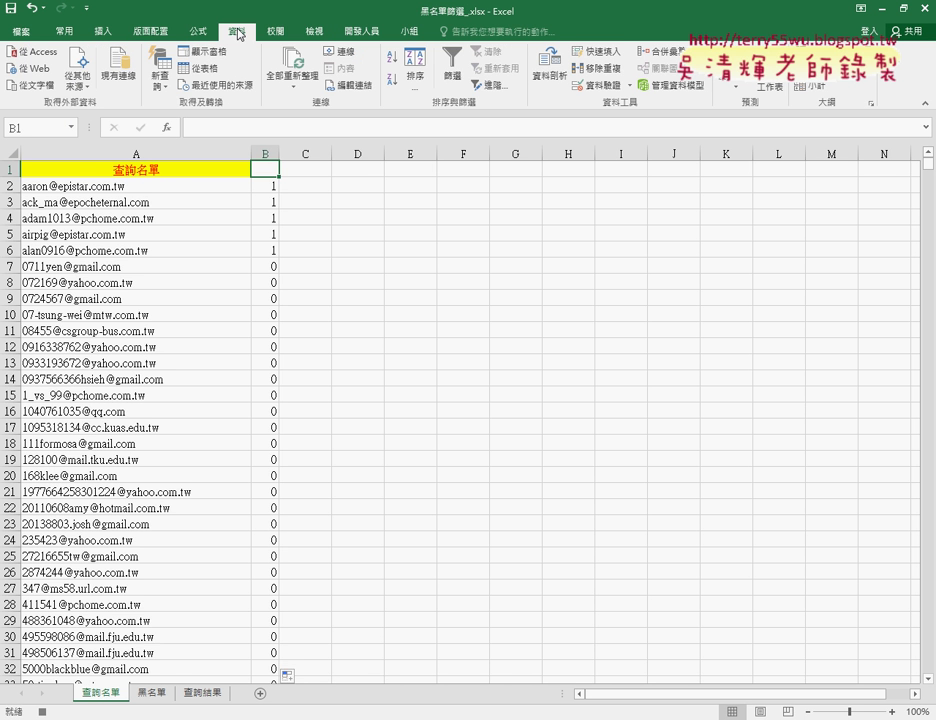
{"action": "left_click", "coordinate": [453, 76]}
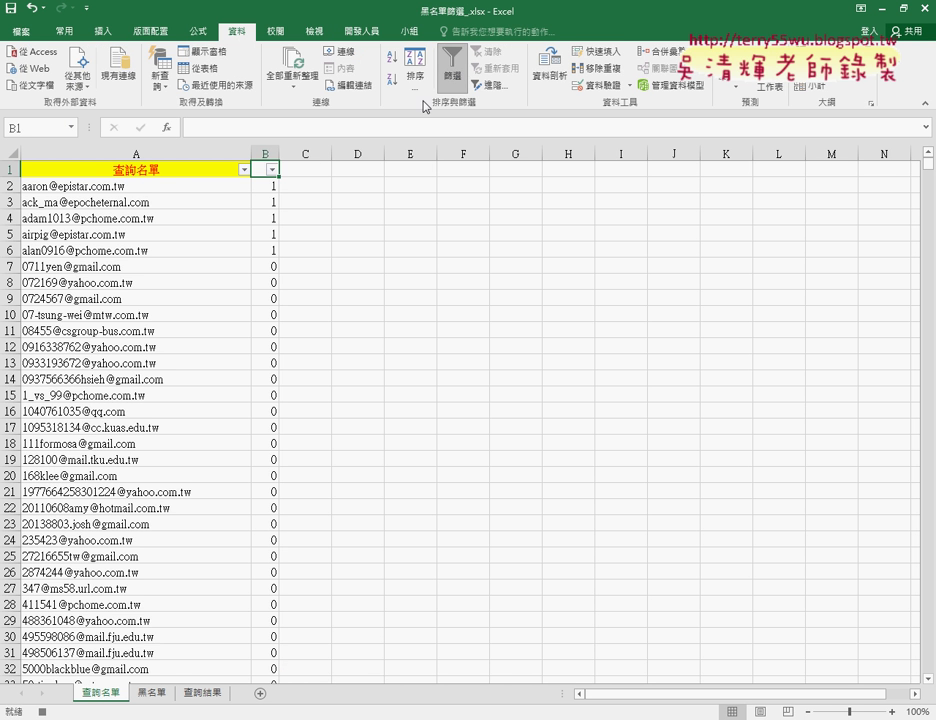
{"action": "left_click", "coordinate": [272, 170]}
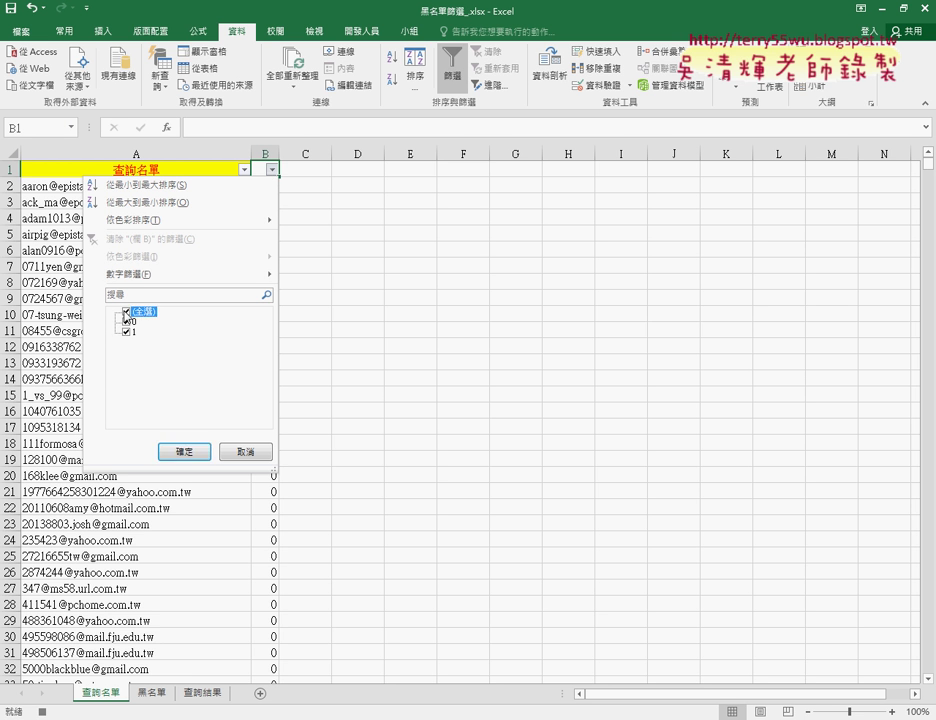
{"action": "left_click", "coordinate": [126, 311]}
{"action": "left_click", "coordinate": [130, 332]}
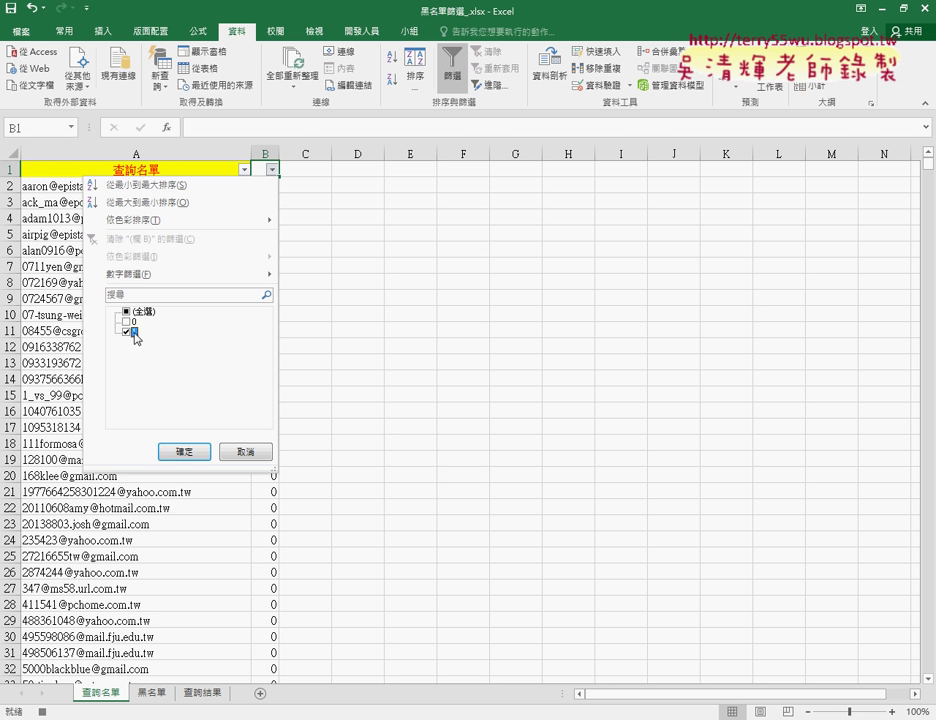
{"action": "left_click", "coordinate": [184, 451]}
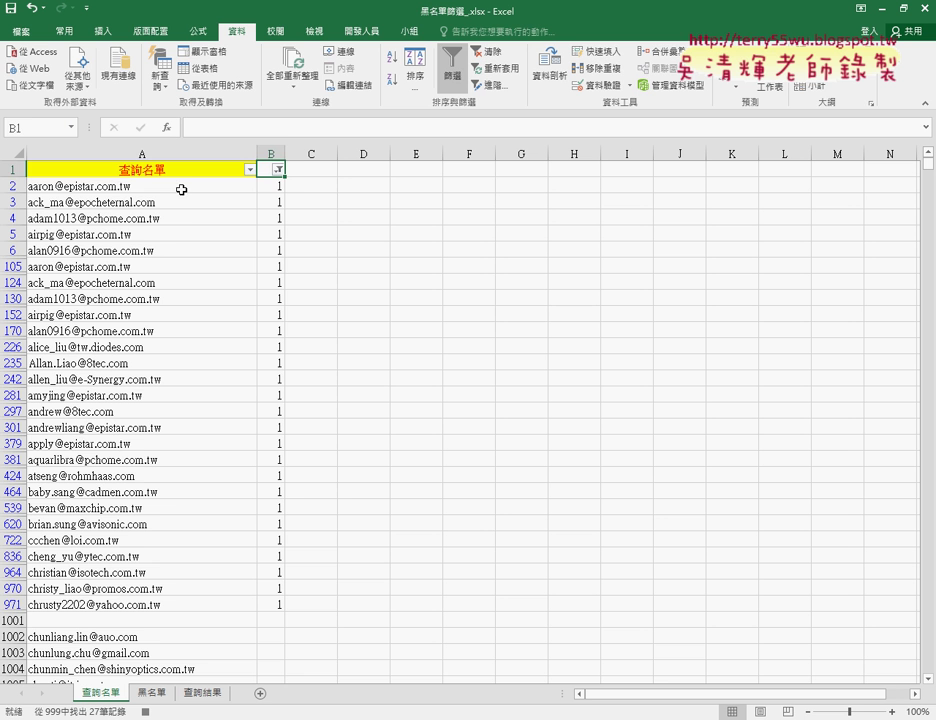
{"action": "left_click", "coordinate": [181, 188]}
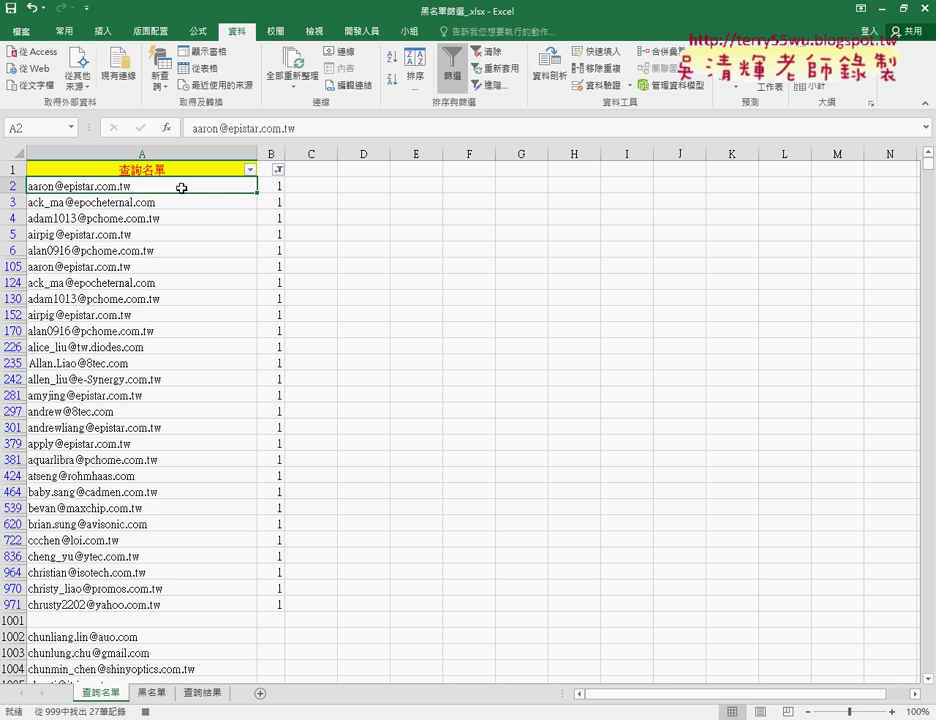
Step: Copy the 27 visible filtered emails and paste them into A1 of the 查詢結果 sheet
{"action": "key", "text": "ctrl+shift+Down"}
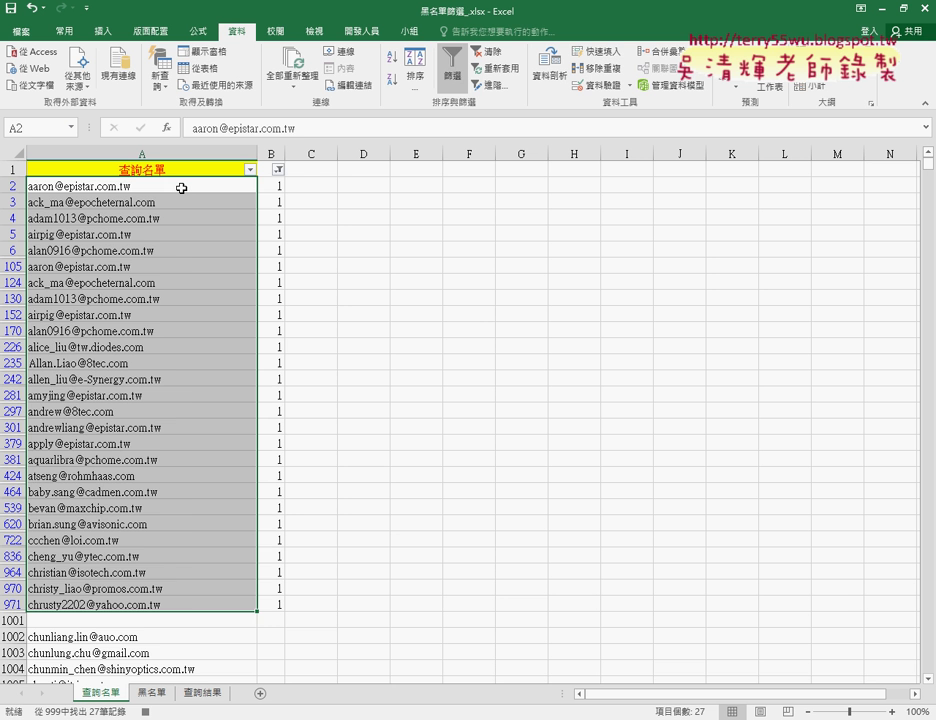
{"action": "key", "text": "ctrl+c"}
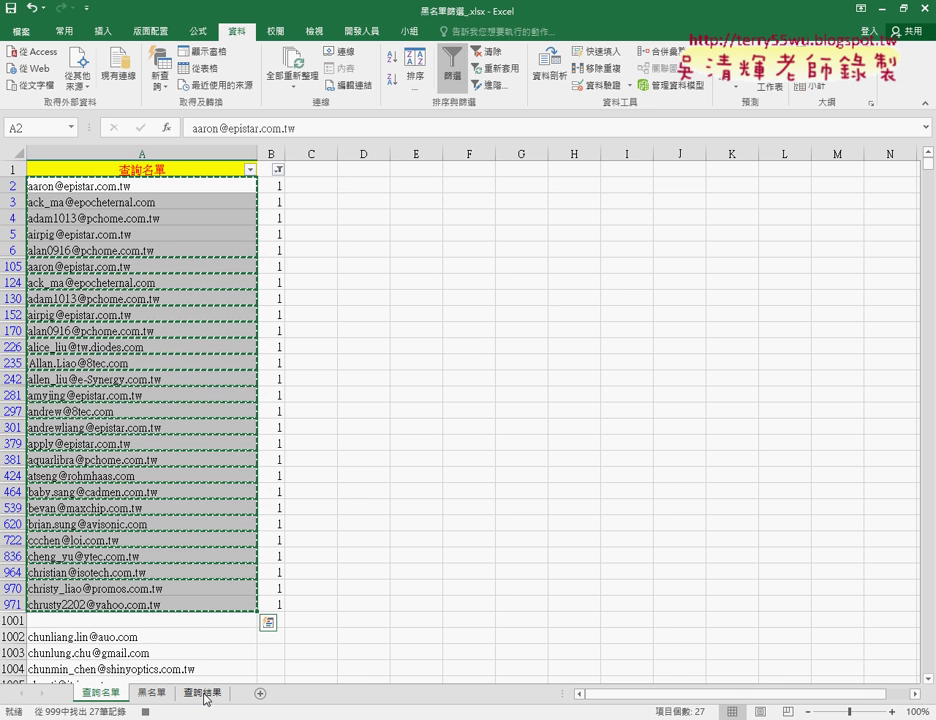
{"action": "left_click", "coordinate": [204, 693]}
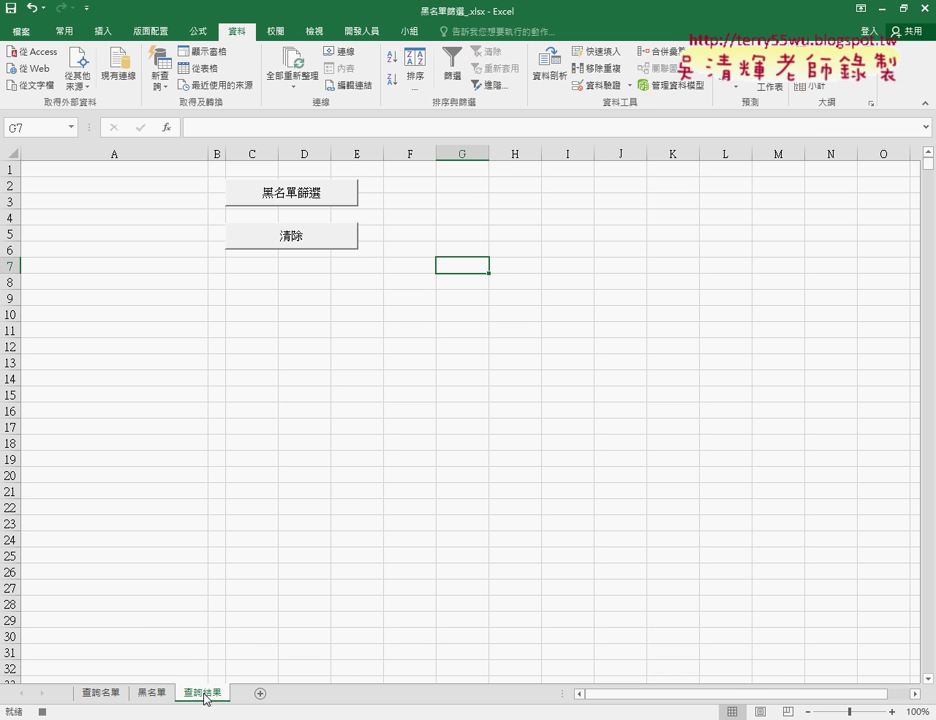
{"action": "left_click", "coordinate": [118, 168]}
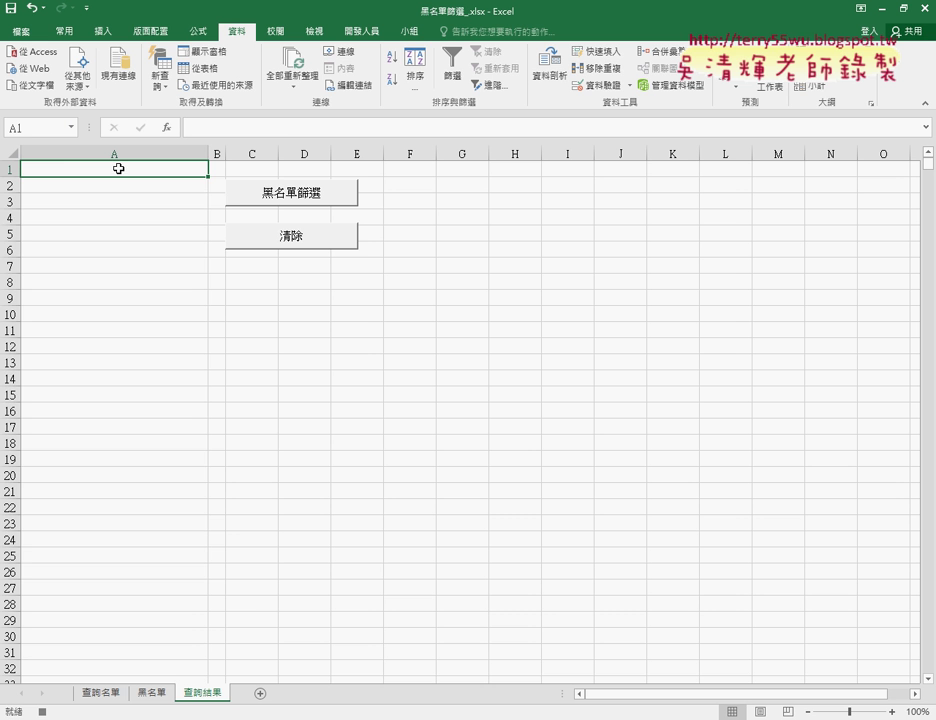
{"action": "key", "text": "ctrl+v"}
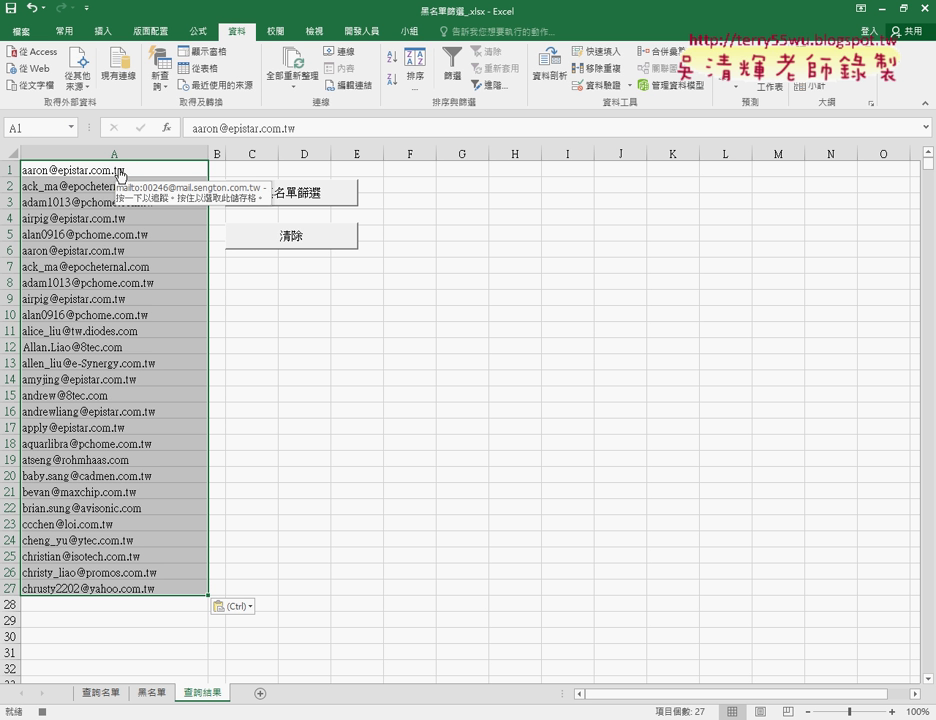
Step: Stop recording the 黑名單篩選 macro, then open and cancel the 清除 button's Assign Macro dialog
{"action": "left_click", "coordinate": [367, 31]}
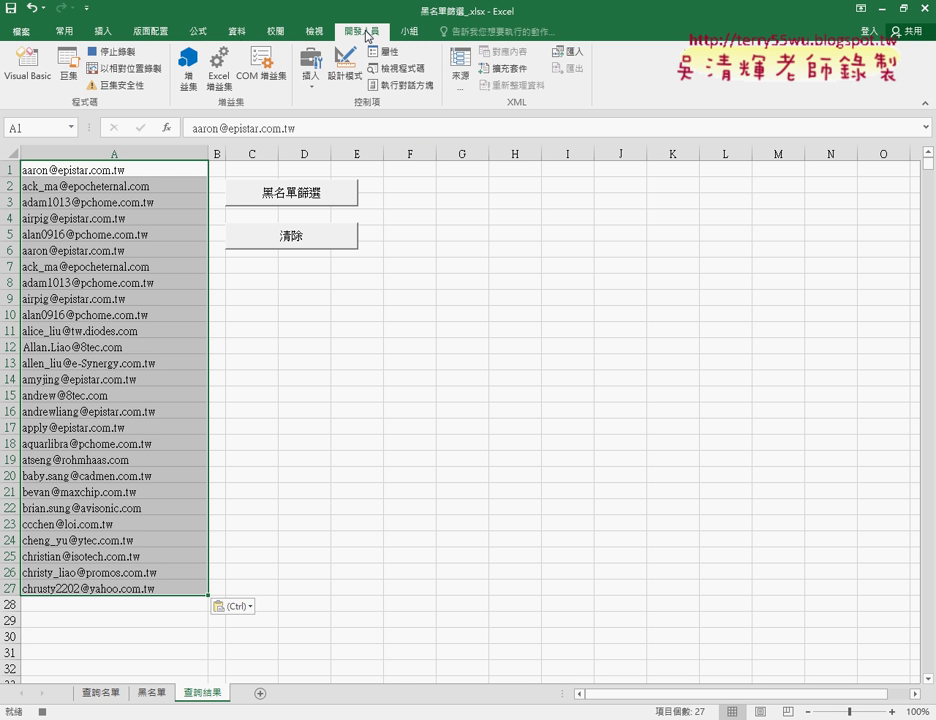
{"action": "left_click", "coordinate": [112, 51]}
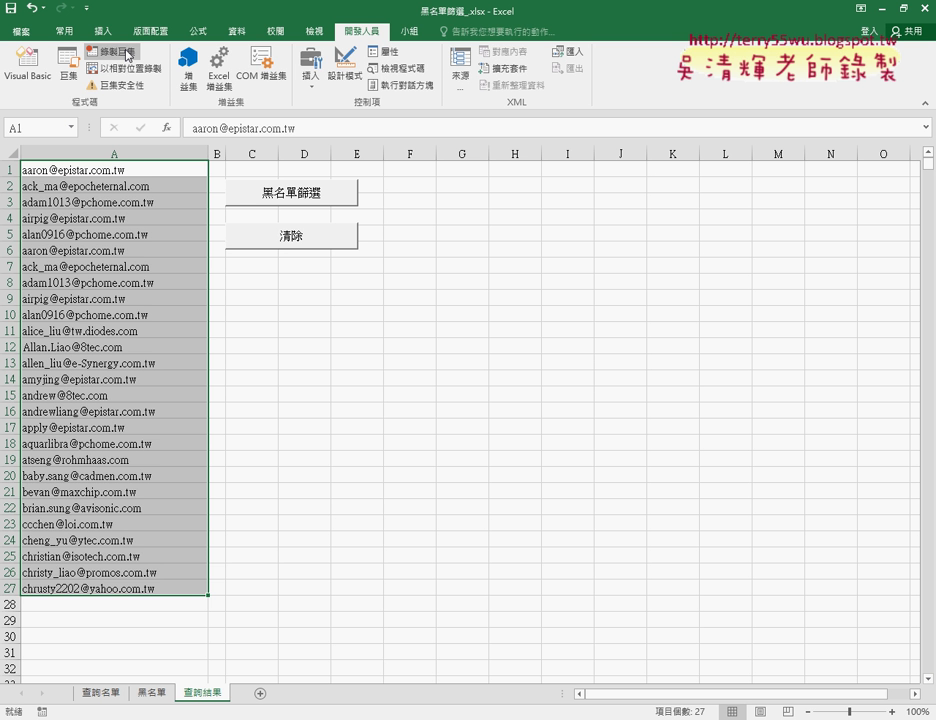
{"action": "right_click", "coordinate": [284, 237]}
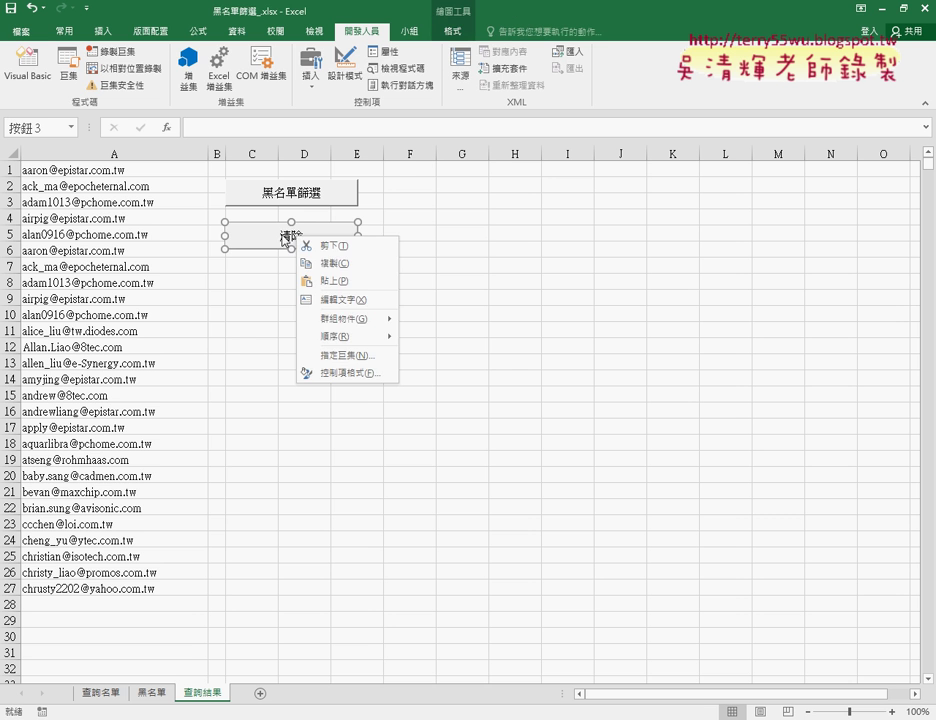
{"action": "left_click", "coordinate": [342, 356]}
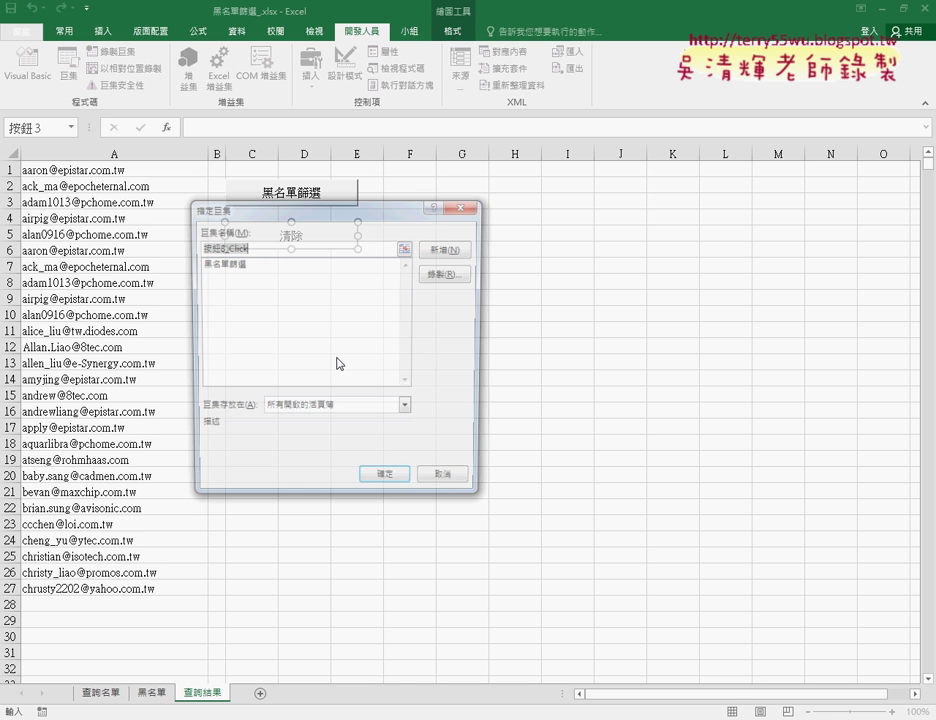
{"action": "left_click", "coordinate": [455, 487]}
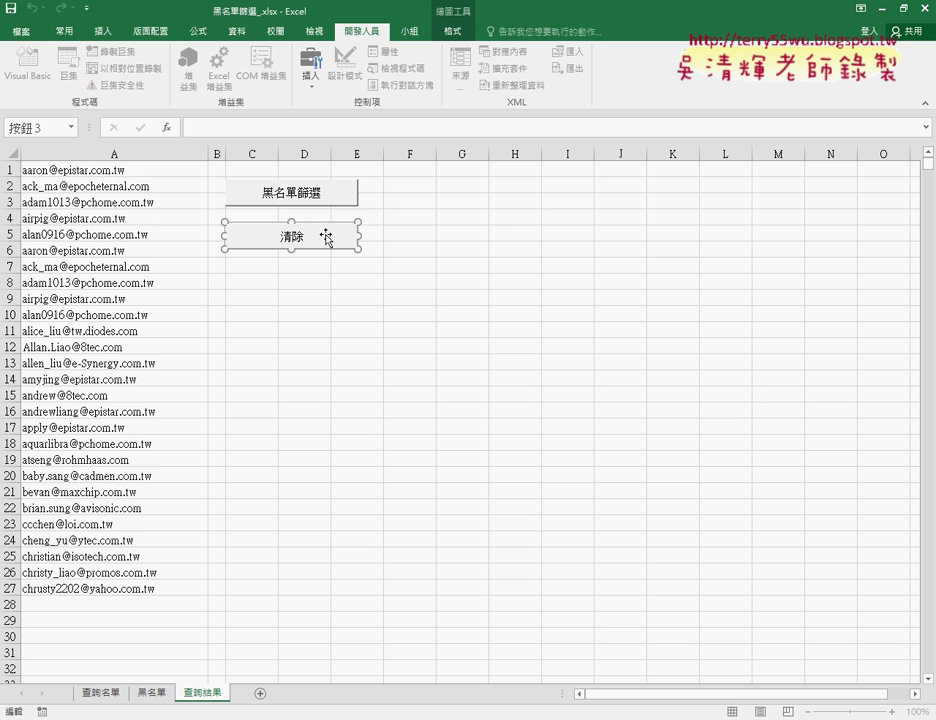
Step: Select the 清除 button's label text, then deselect the button
{"action": "left_click", "coordinate": [326, 237]}
{"action": "key", "text": "ctrl+a"}
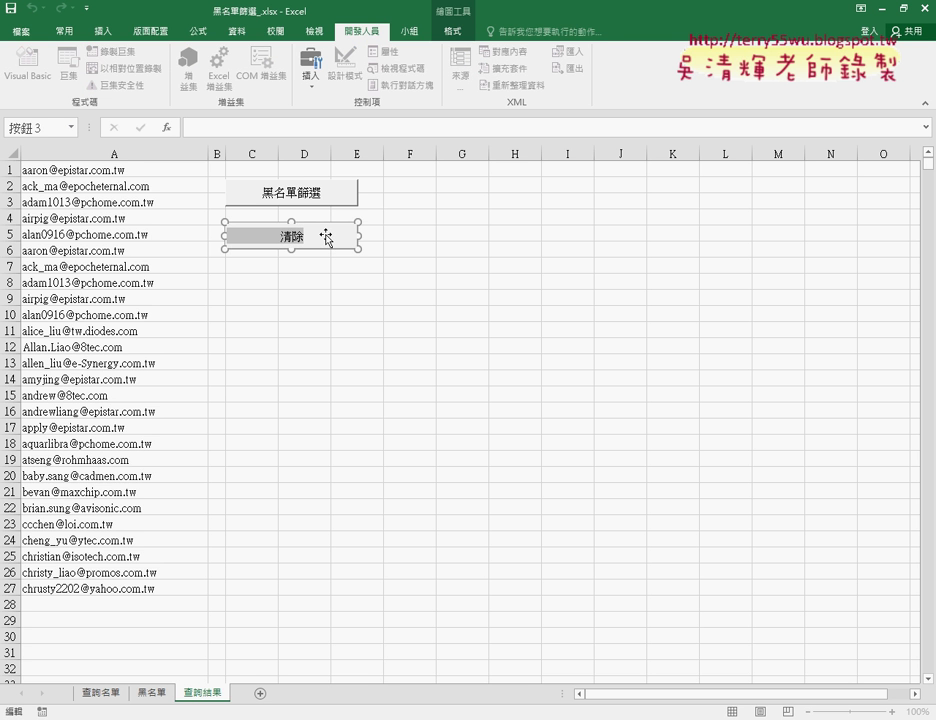
{"action": "left_click", "coordinate": [500, 235]}
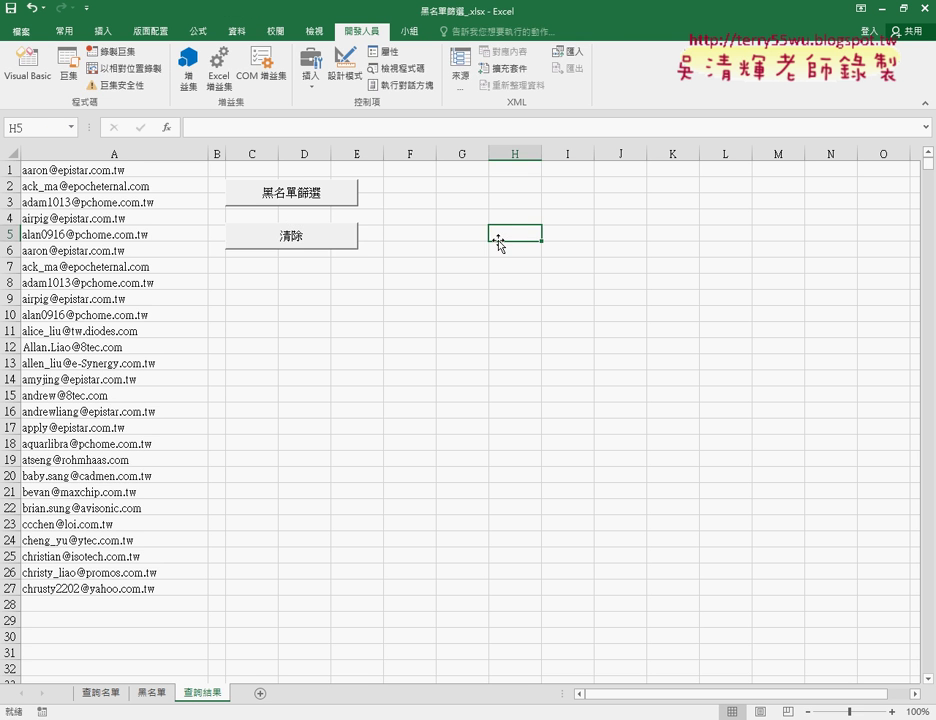
Step: Start recording a new macro named 清除
{"action": "left_click", "coordinate": [108, 55]}
{"action": "type", "text": "清除"}
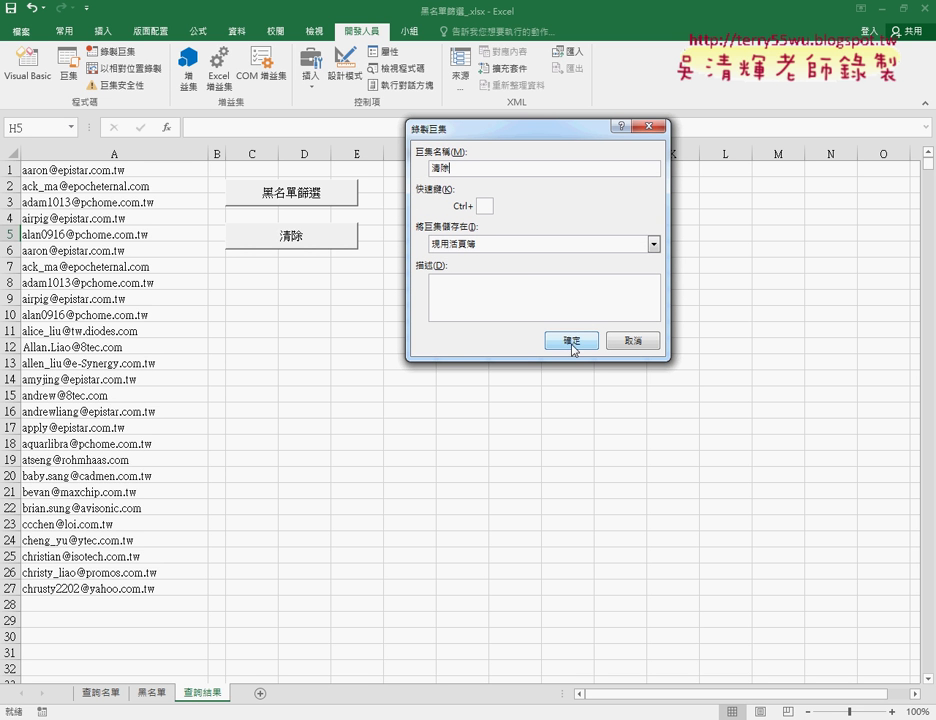
{"action": "left_click", "coordinate": [573, 346]}
Step: Select from A1 down to the last email and delete the addresses
{"action": "left_click", "coordinate": [147, 169]}
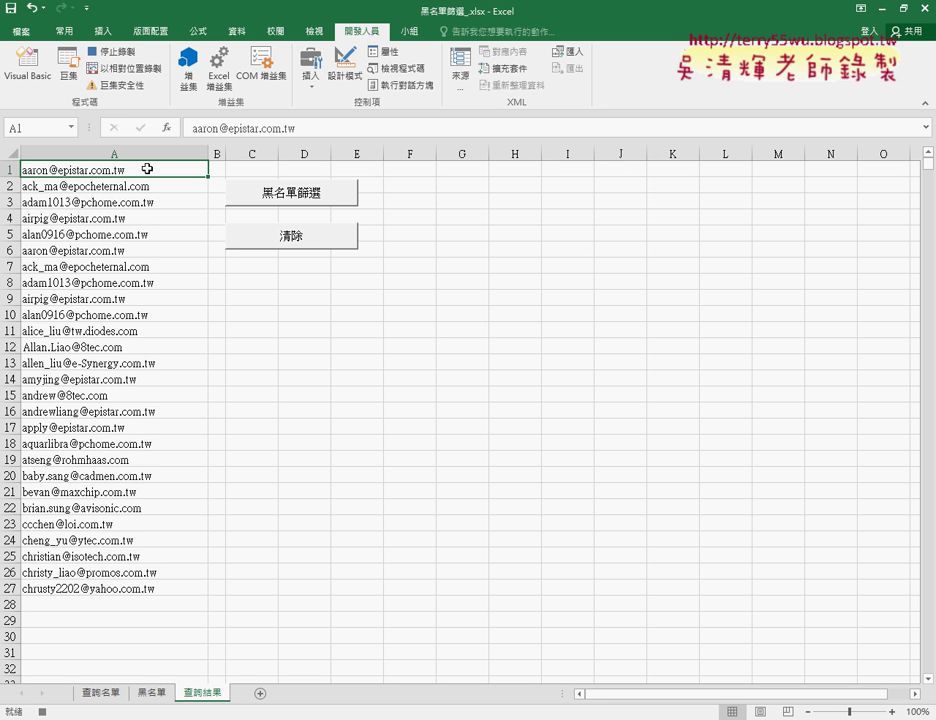
{"action": "key", "text": "ctrl+shift+Down"}
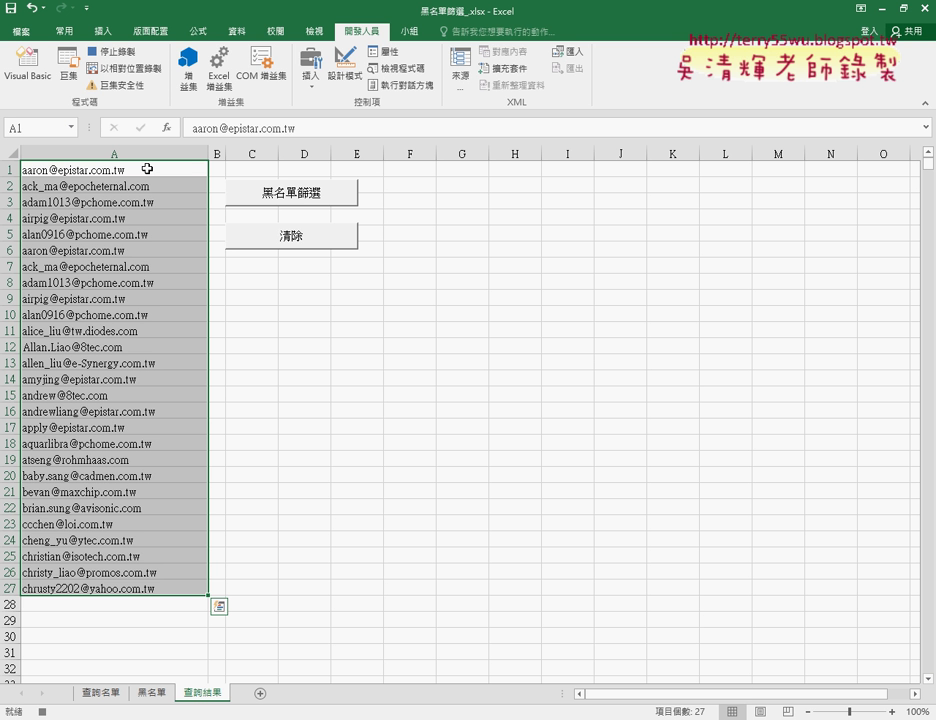
{"action": "key", "text": "Delete"}
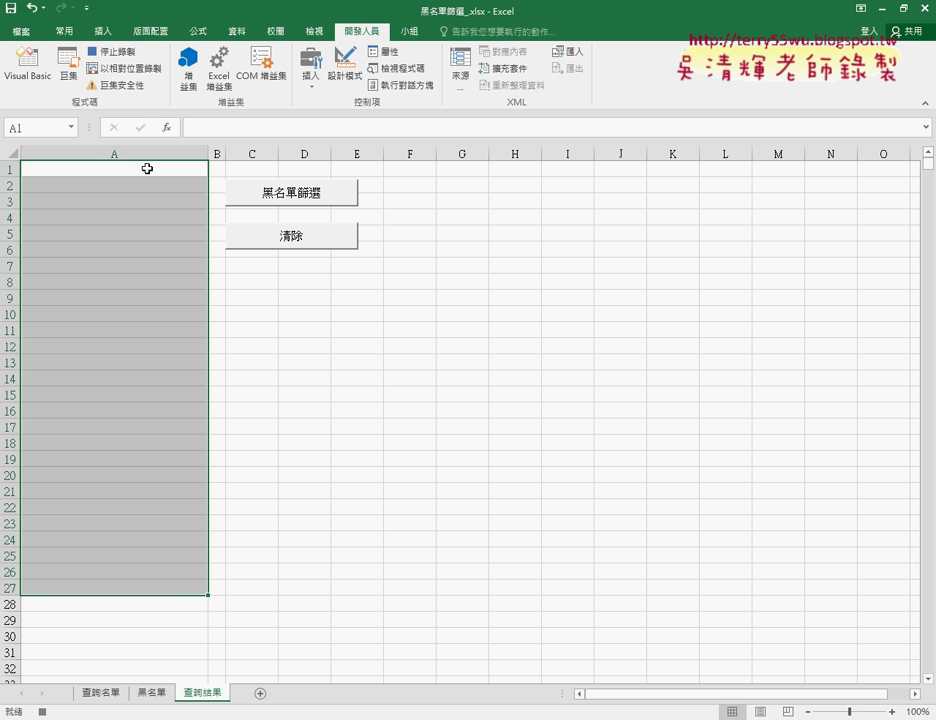
{"action": "left_click", "coordinate": [122, 53]}
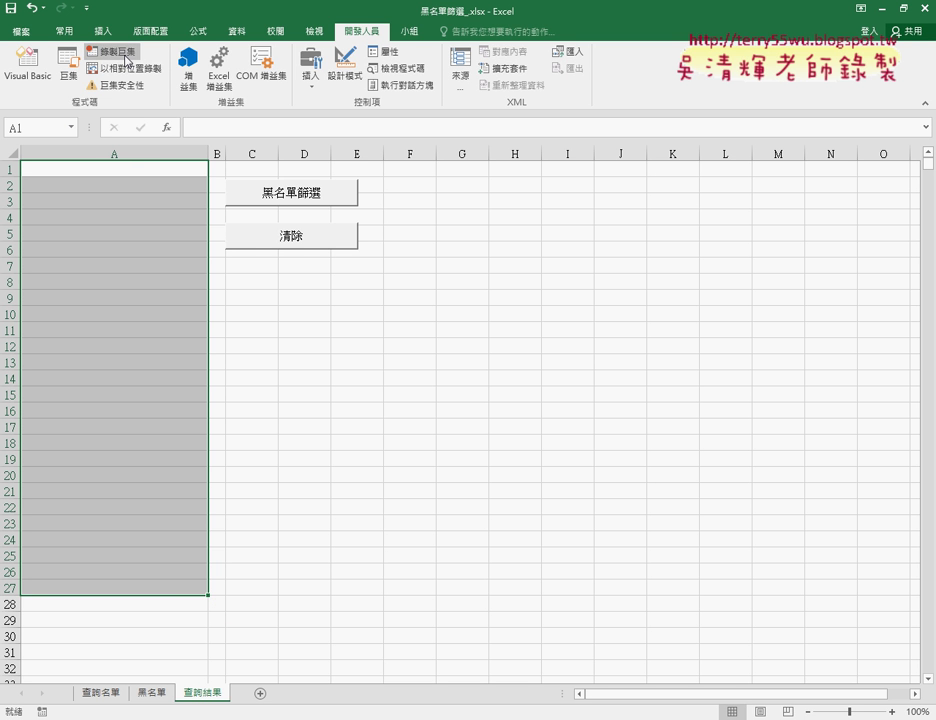
{"action": "left_click", "coordinate": [68, 62]}
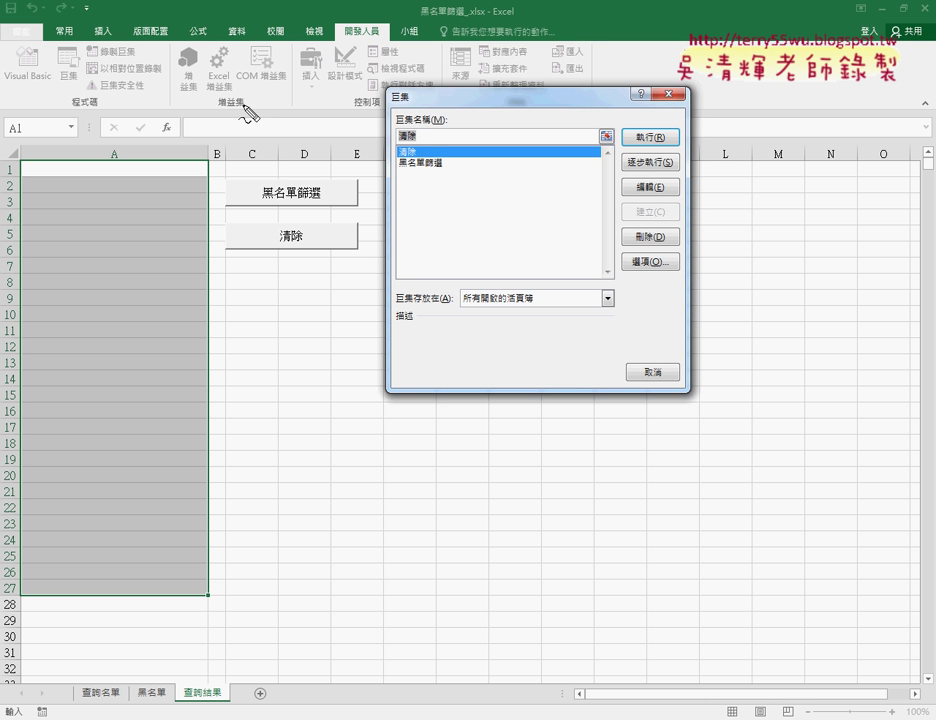
{"action": "left_click_drag", "start_coordinate": [62, 80], "coordinate": [72, 100]}
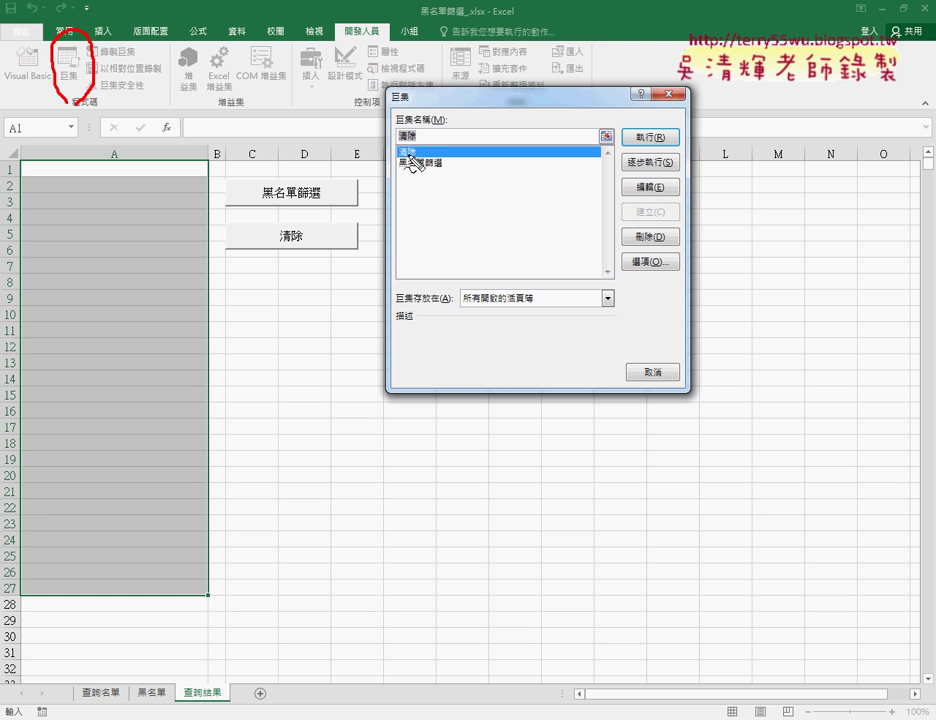
{"action": "left_click_drag", "start_coordinate": [412, 145], "coordinate": [428, 172]}
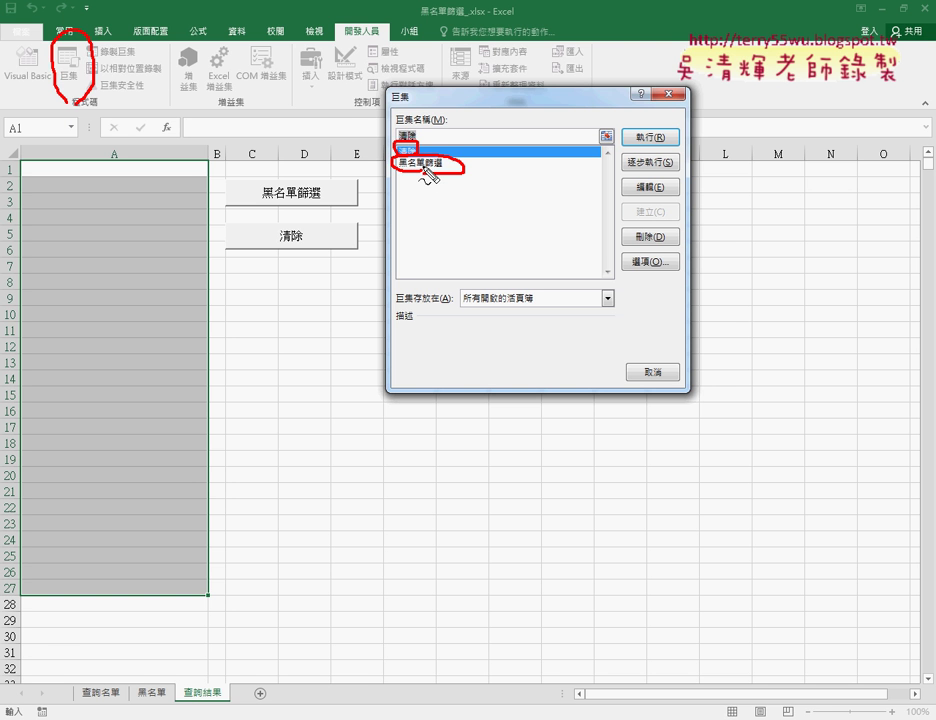
{"action": "key", "text": "Escape"}
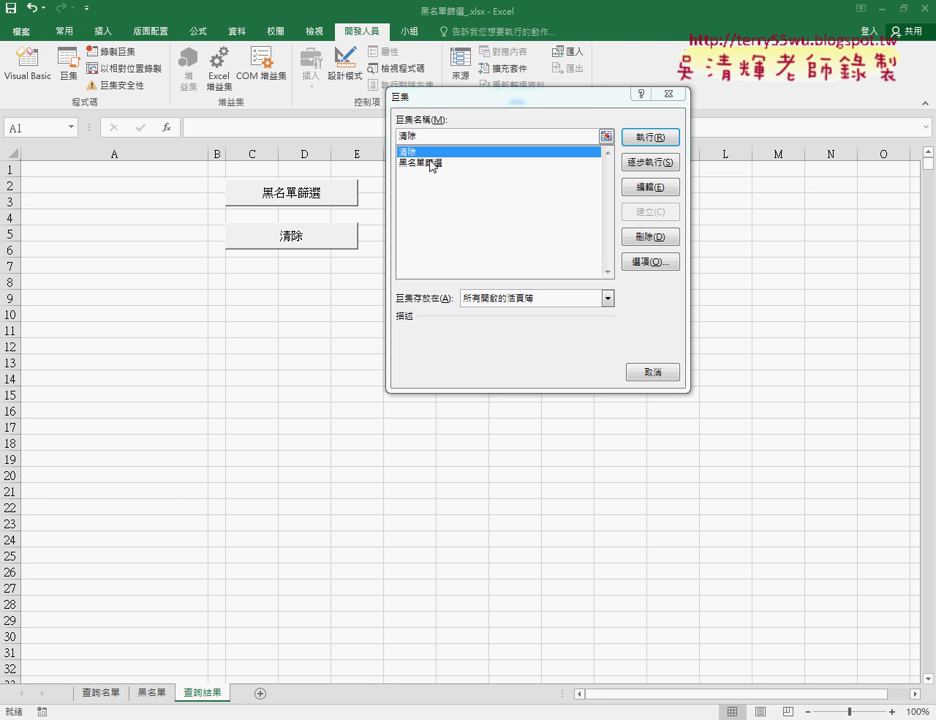
{"action": "left_click", "coordinate": [425, 163]}
{"action": "left_click", "coordinate": [650, 139]}
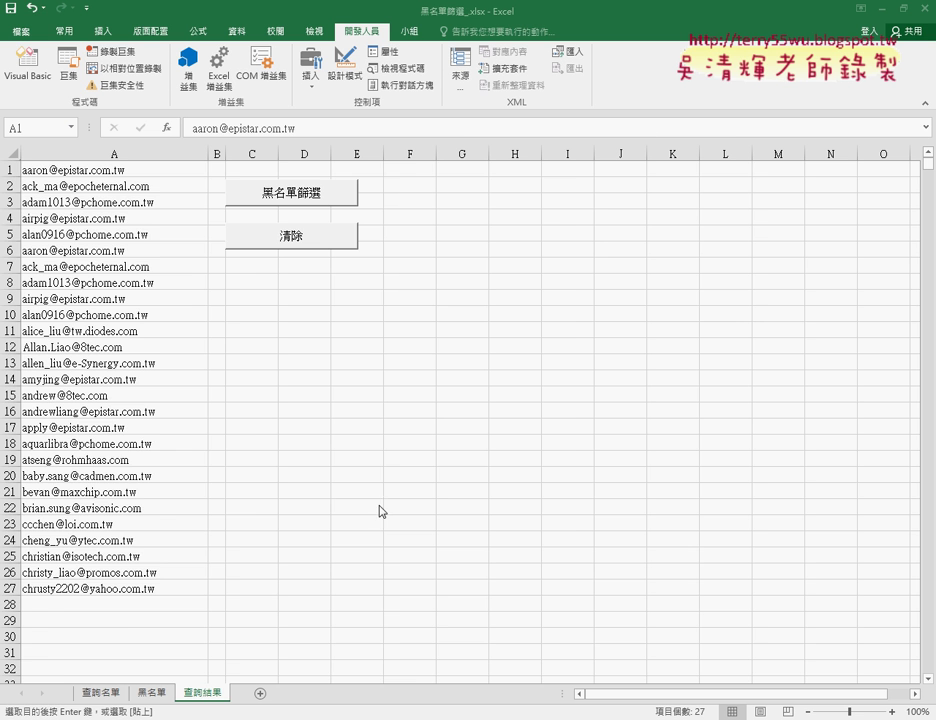
{"action": "left_click", "coordinate": [104, 693]}
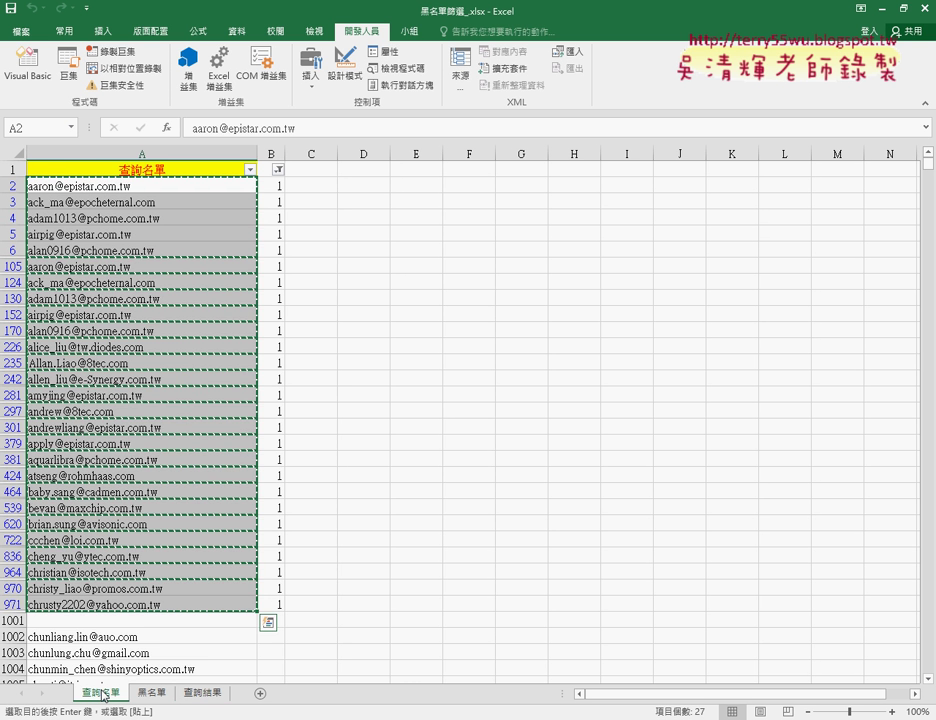
{"action": "left_click", "coordinate": [155, 693]}
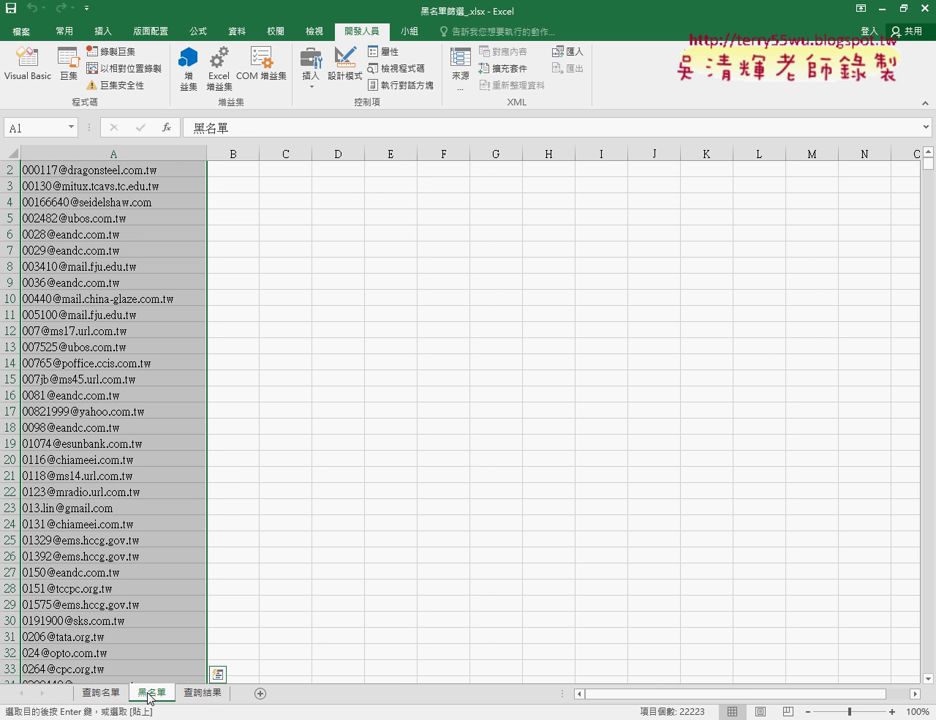
{"action": "left_click", "coordinate": [104, 693]}
{"action": "left_click", "coordinate": [197, 693]}
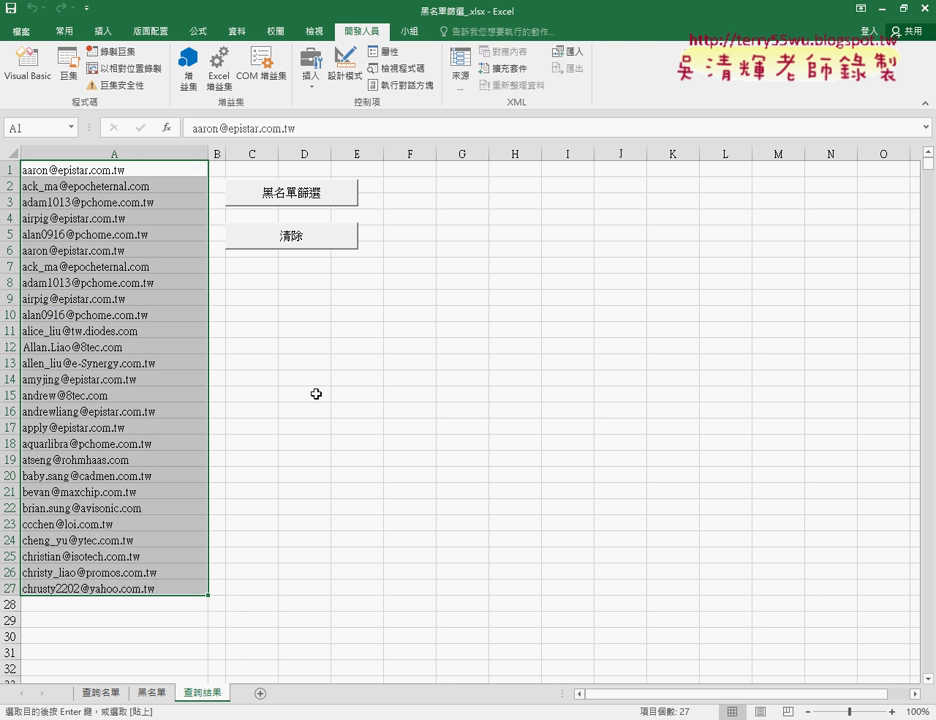
{"action": "left_click", "coordinate": [363, 313]}
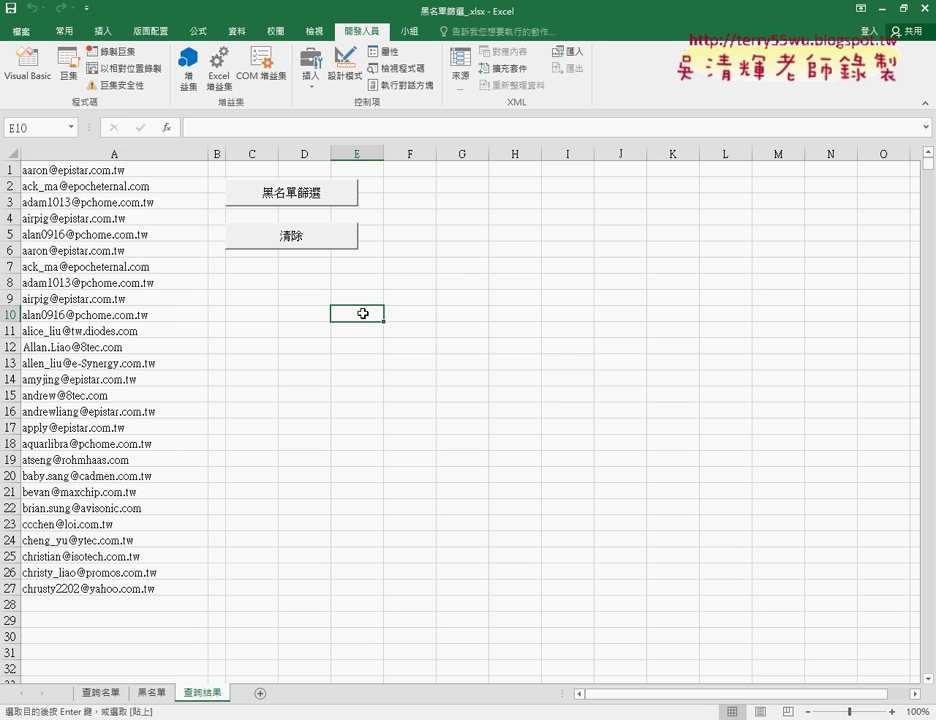
{"action": "left_click", "coordinate": [66, 60]}
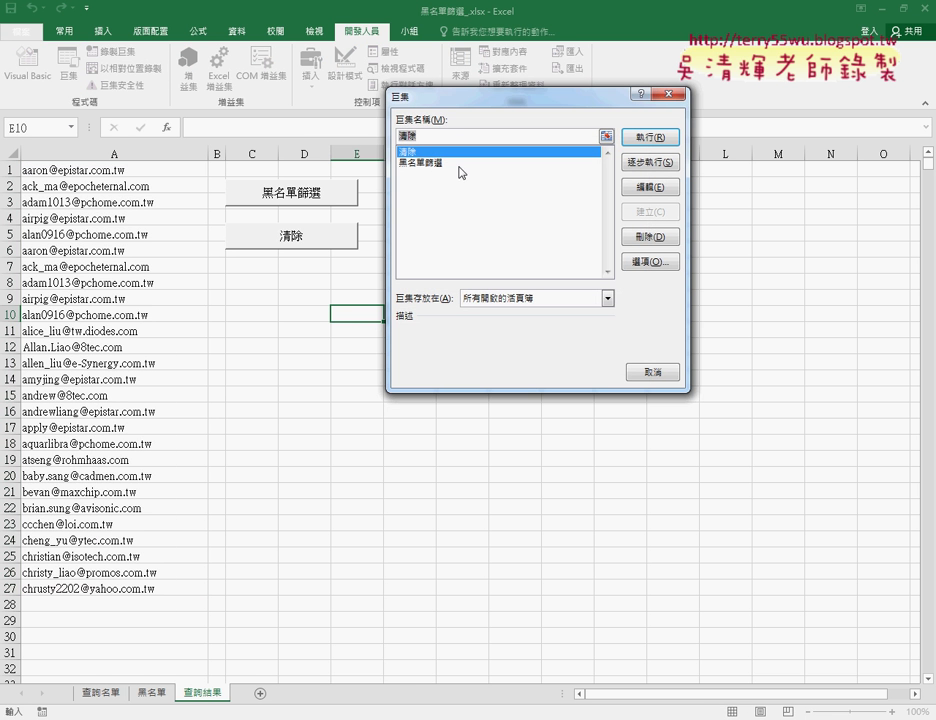
{"action": "left_click", "coordinate": [651, 137]}
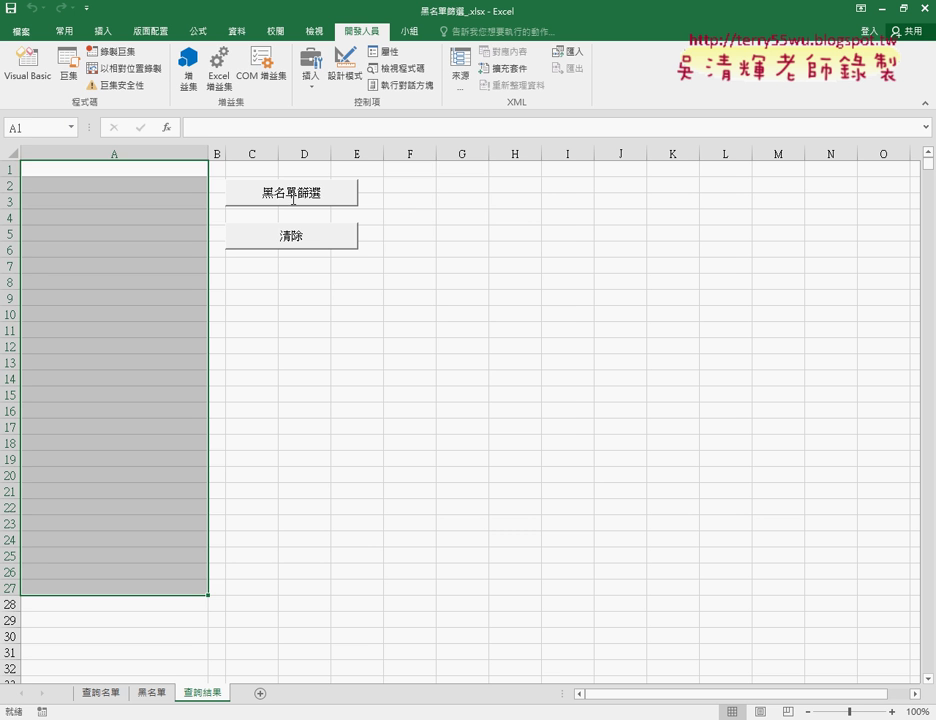
Step: Assign the 黑名單篩選 and 清除 macros to their matching buttons
{"action": "left_click", "coordinate": [460, 200]}
{"action": "right_click", "coordinate": [350, 185]}
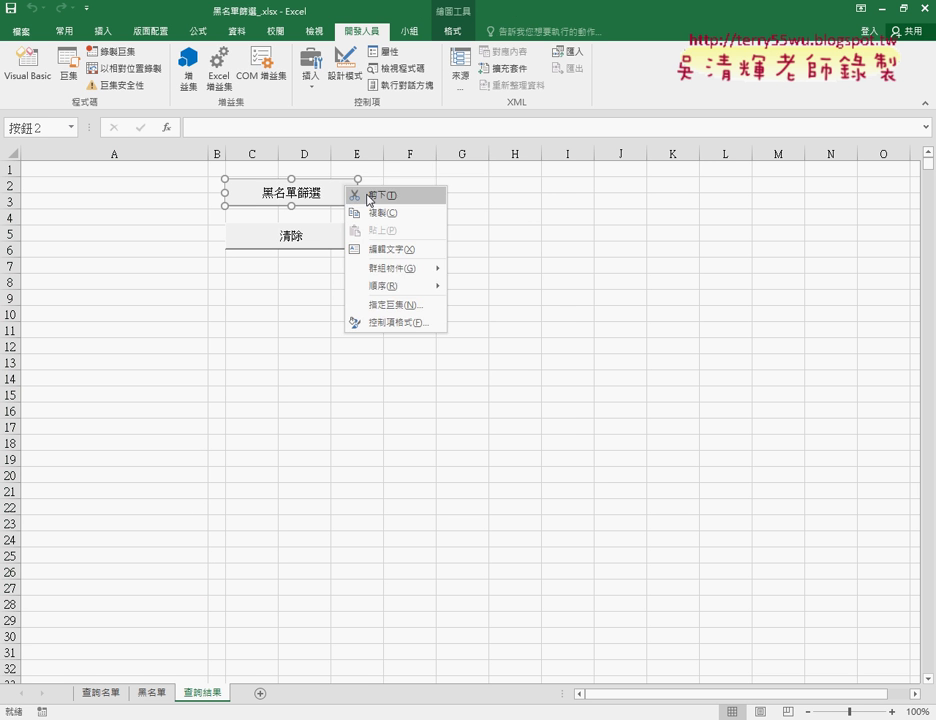
{"action": "left_click", "coordinate": [424, 307]}
{"action": "left_click", "coordinate": [318, 219]}
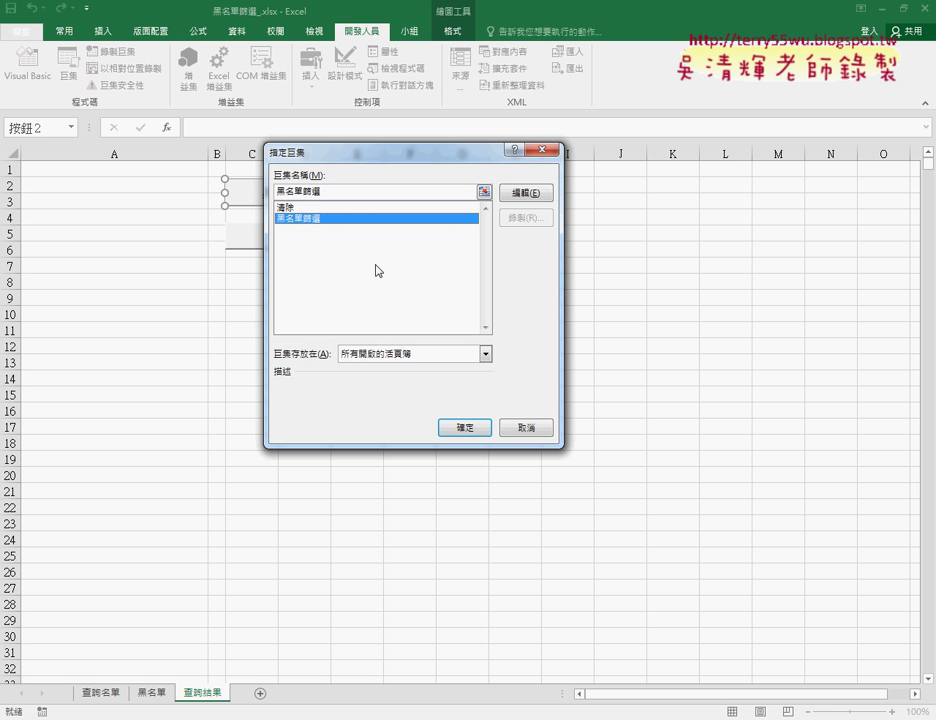
{"action": "left_click", "coordinate": [467, 428]}
{"action": "right_click", "coordinate": [320, 249]}
{"action": "left_click", "coordinate": [376, 357]}
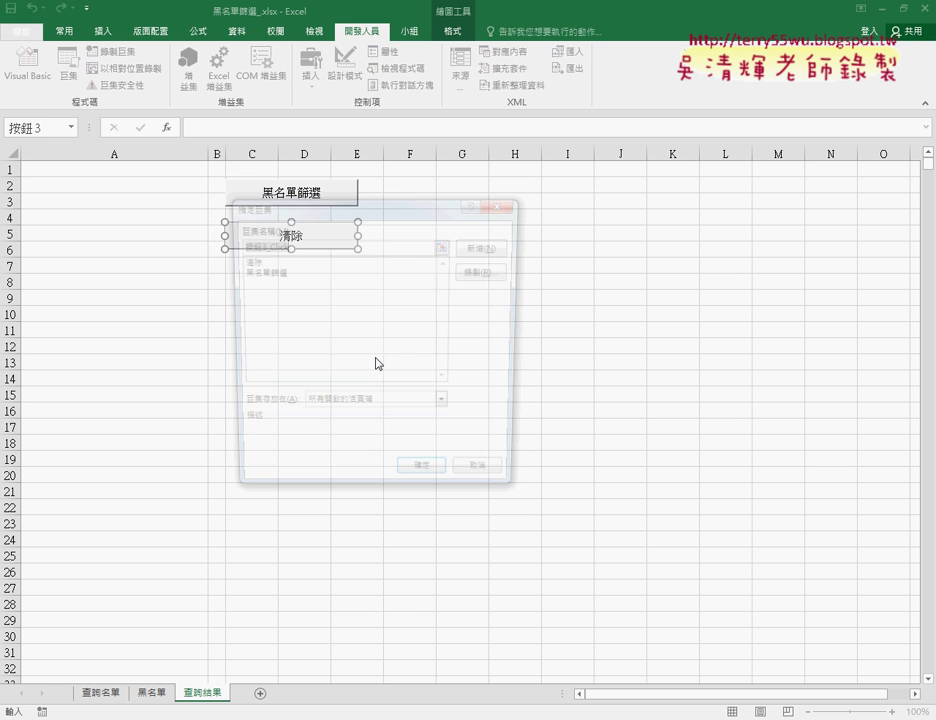
{"action": "left_click", "coordinate": [426, 481]}
{"action": "left_click", "coordinate": [665, 428]}
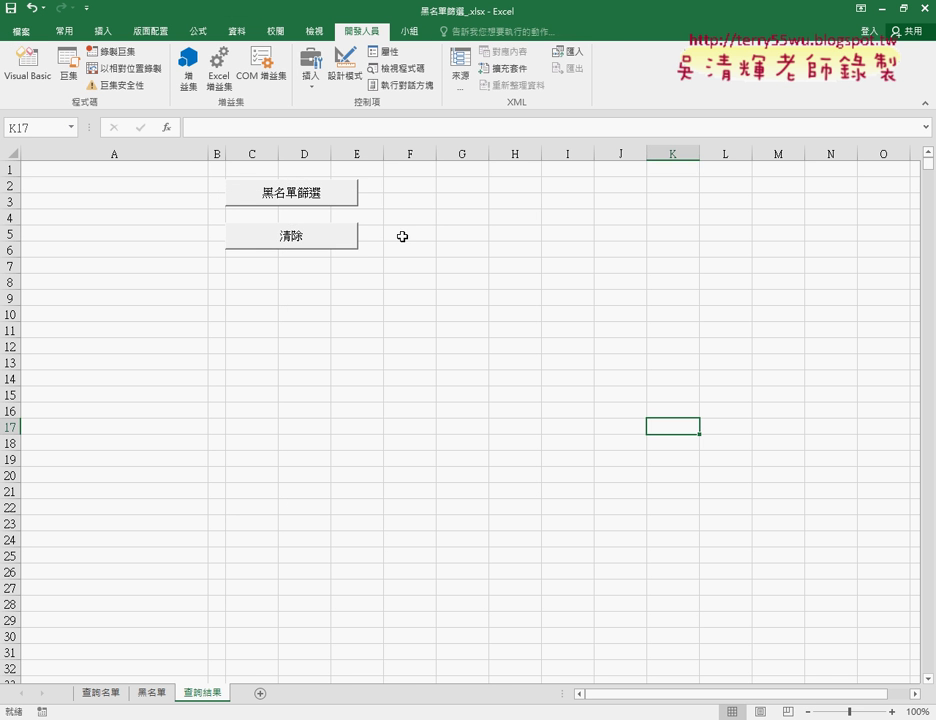
Step: Test the buttons by filtering, clearing and refiltering, then check 查詢名單 and return to 查詢結果
{"action": "left_click", "coordinate": [330, 201]}
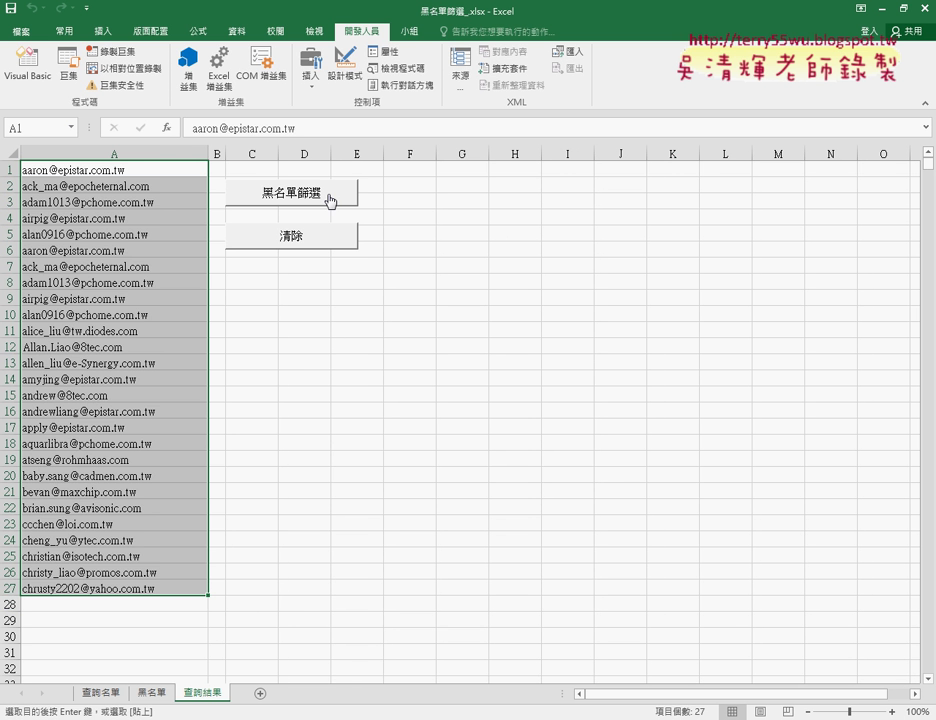
{"action": "left_click", "coordinate": [320, 246]}
{"action": "left_click", "coordinate": [290, 200]}
{"action": "left_click", "coordinate": [116, 697]}
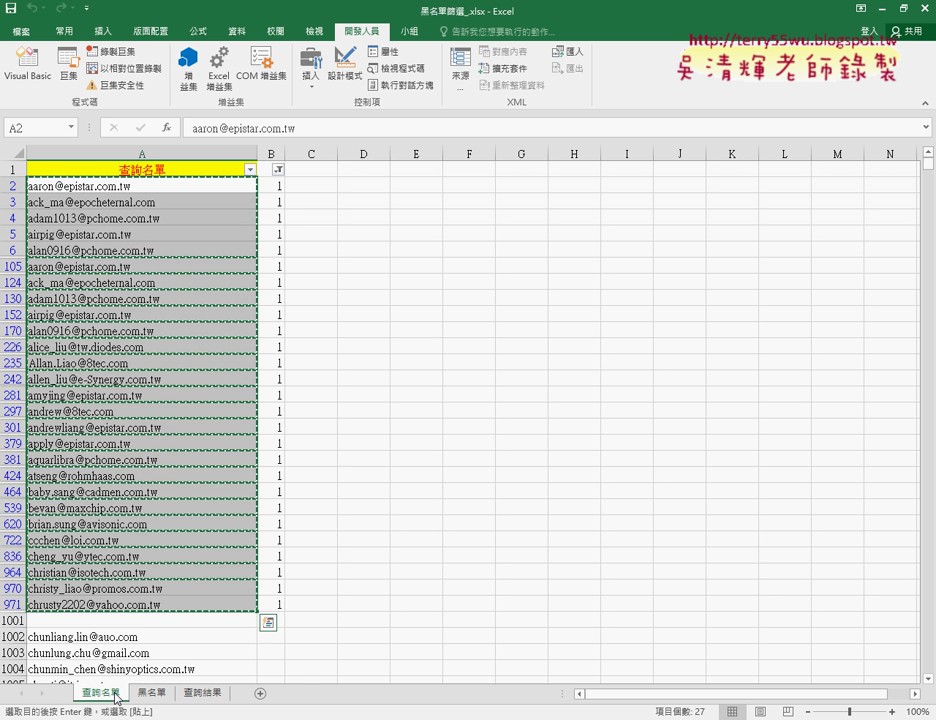
{"action": "left_click", "coordinate": [207, 697]}
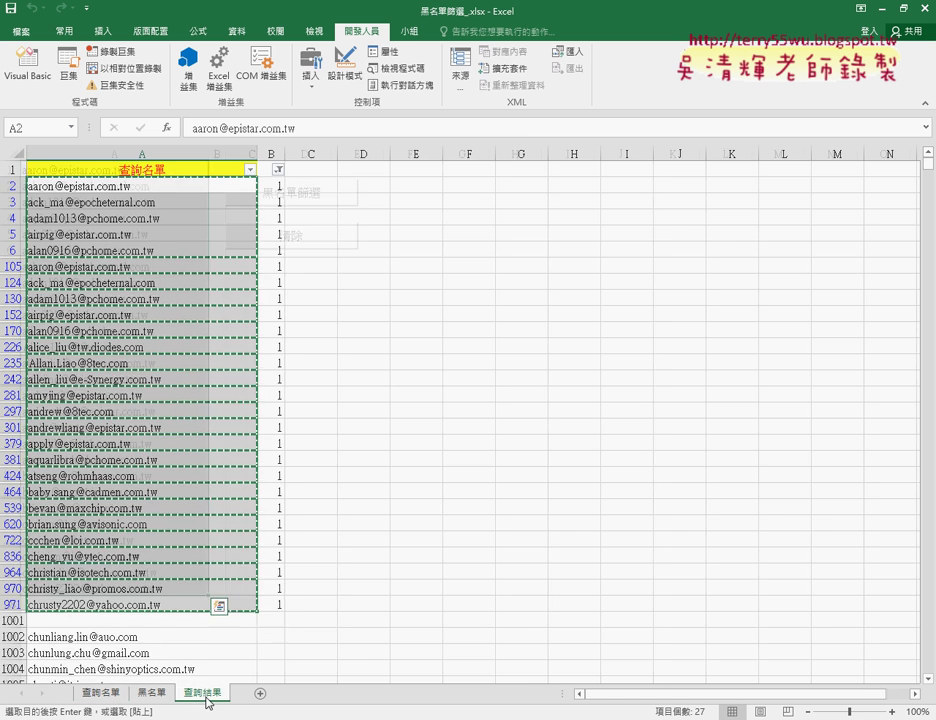
Step: Open the 黑名單篩選 macro code, delete its header comments, and add Application.ScreenUpdating = False first
{"action": "right_click", "coordinate": [333, 192]}
{"action": "left_click", "coordinate": [395, 311]}
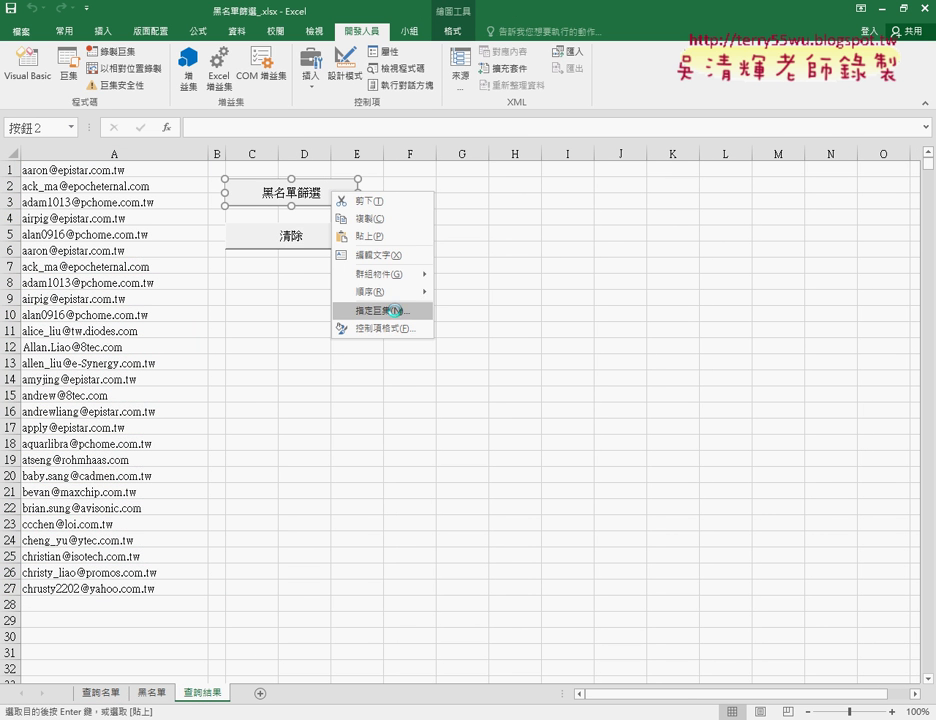
{"action": "left_click", "coordinate": [499, 199]}
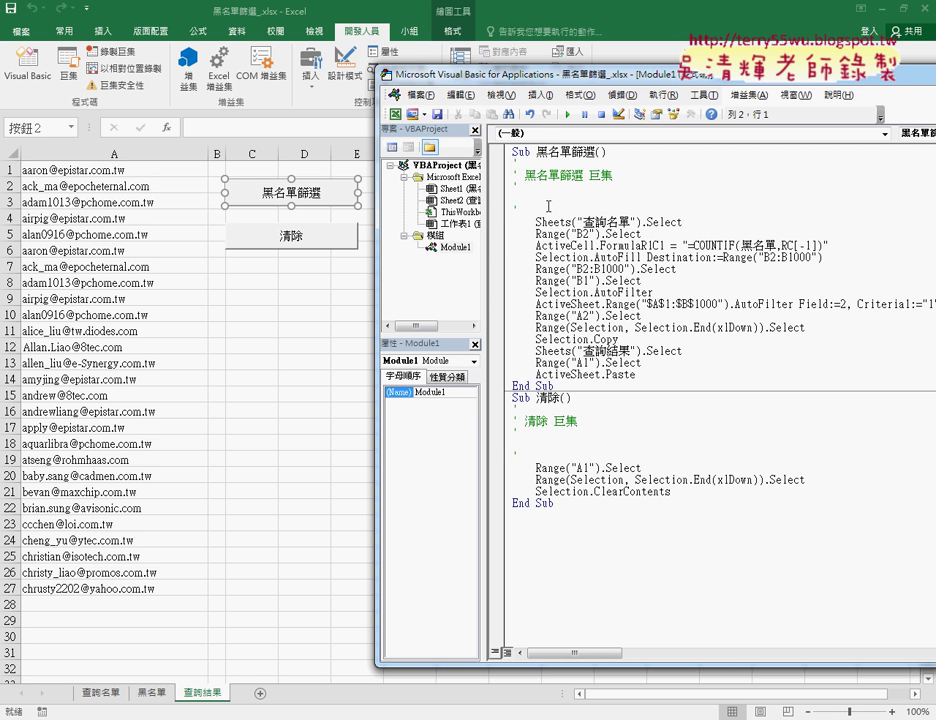
{"action": "left_click_drag", "start_coordinate": [515, 208], "coordinate": [511, 168]}
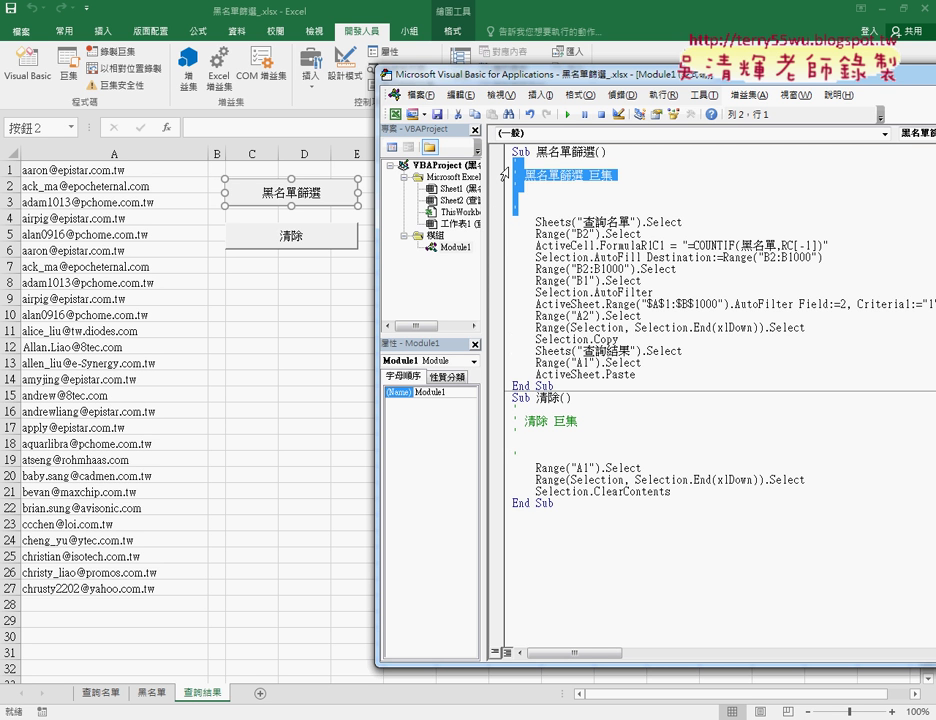
{"action": "key", "text": "Delete"}
{"action": "left_click", "coordinate": [537, 165]}
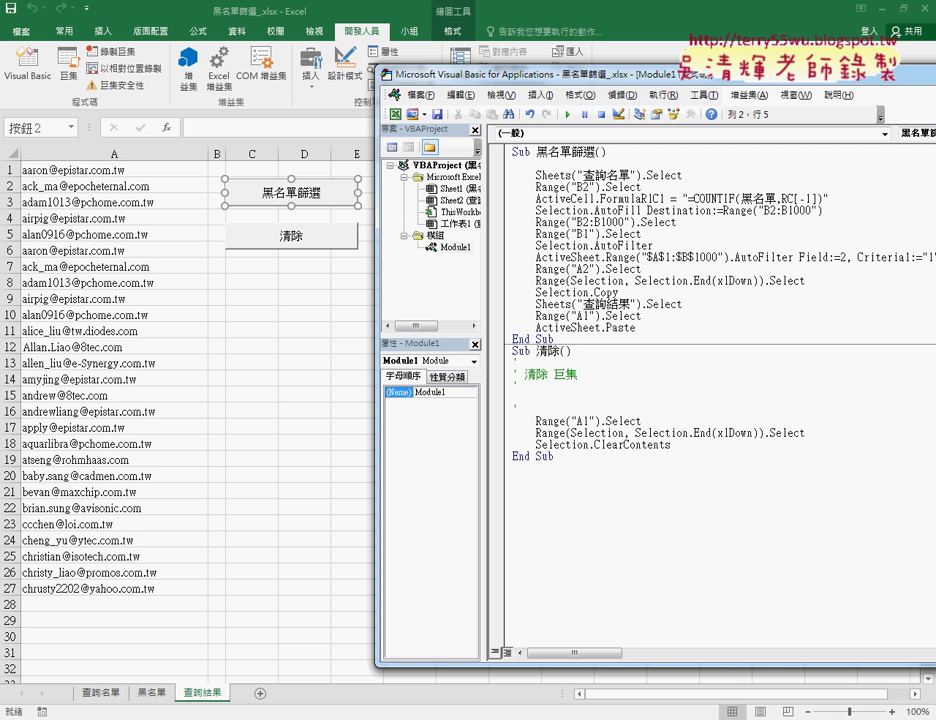
{"action": "type", "text": "ap"}
{"action": "type", "text": "plic"}
{"action": "type", "text": "ation"}
{"action": "type", "text": "."}
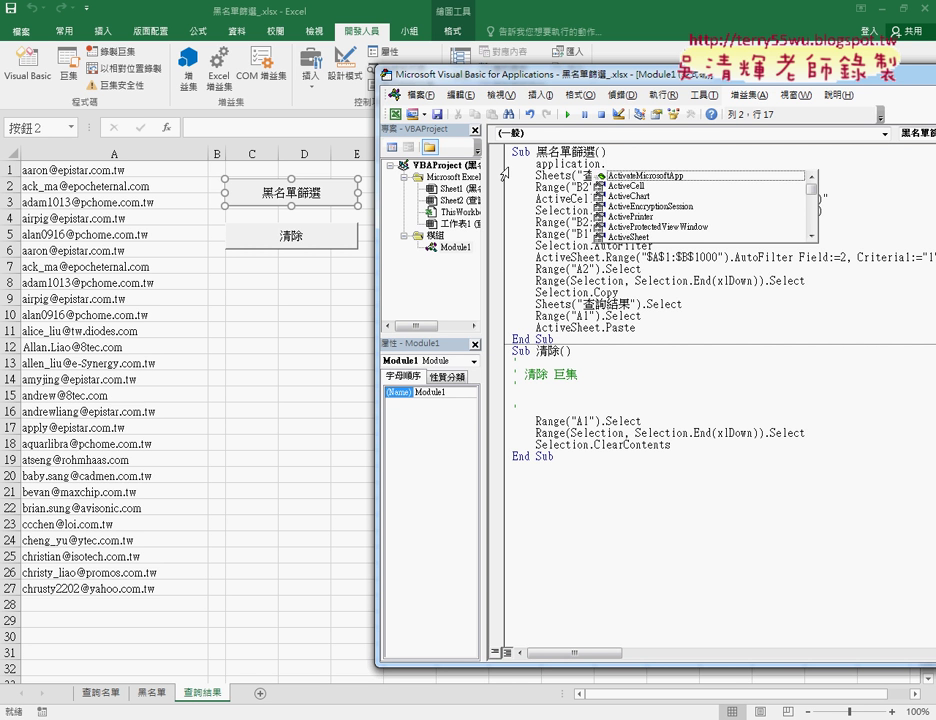
{"action": "type", "text": "sc"}
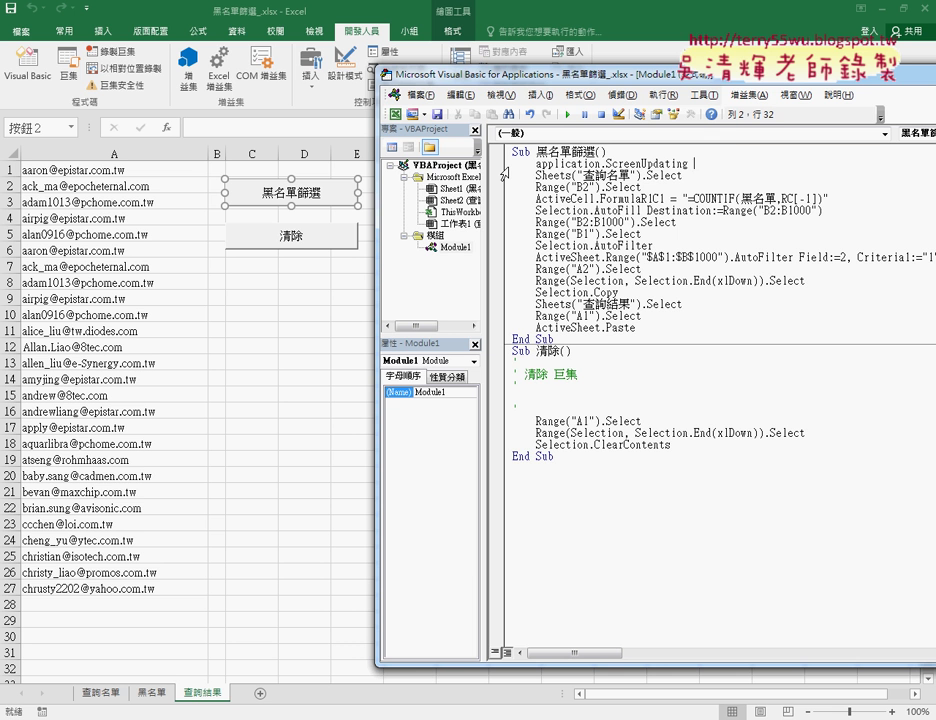
{"action": "type", "text": " =f"}
{"action": "key", "text": "Return"}
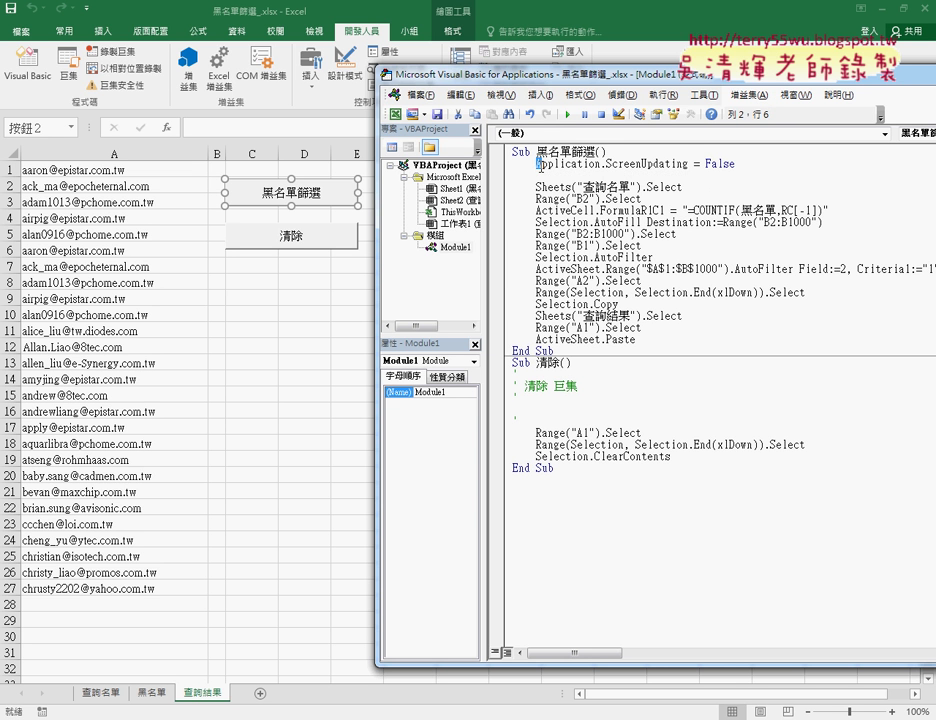
Step: Add Application.ScreenUpdating = True before End Sub in the 黑名單篩選 macro
{"action": "left_click_drag", "start_coordinate": [537, 164], "coordinate": [738, 165]}
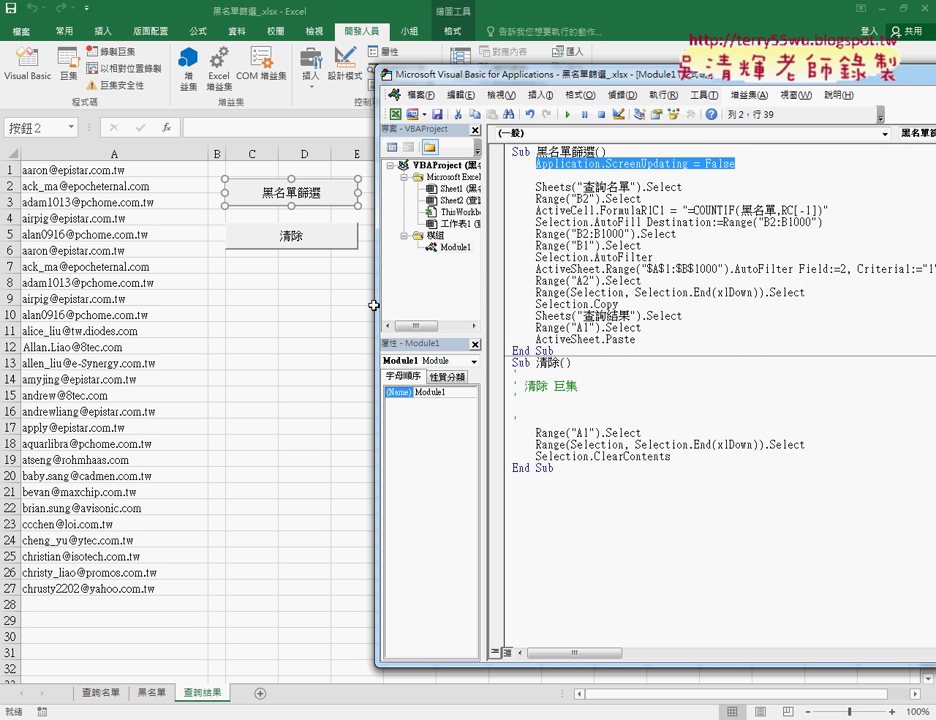
{"action": "left_click", "coordinate": [701, 337]}
{"action": "key", "text": "Return"}
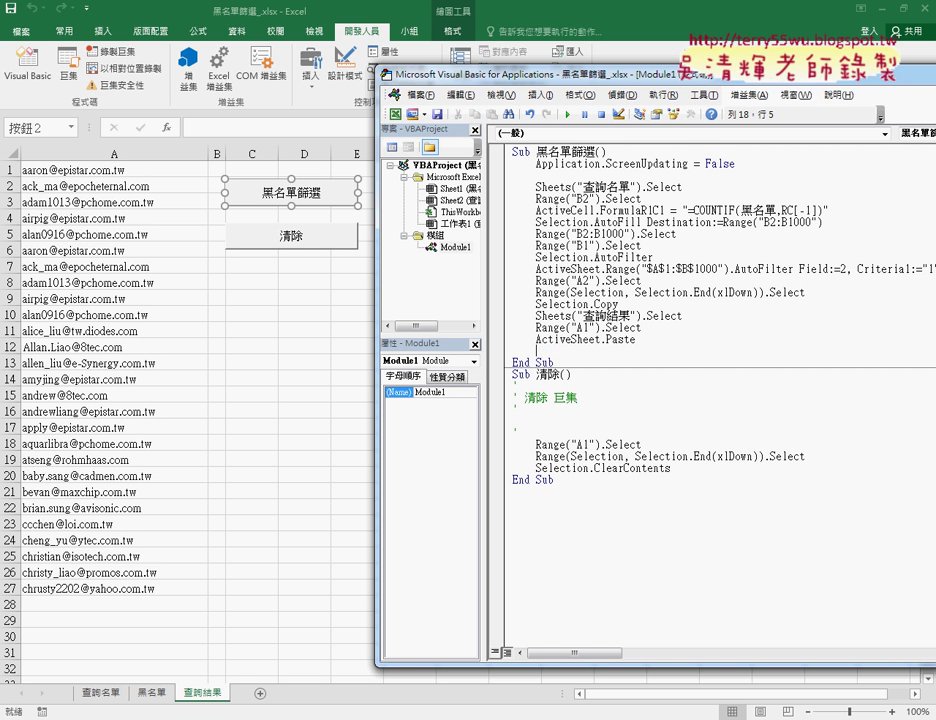
{"action": "key", "text": "Return"}
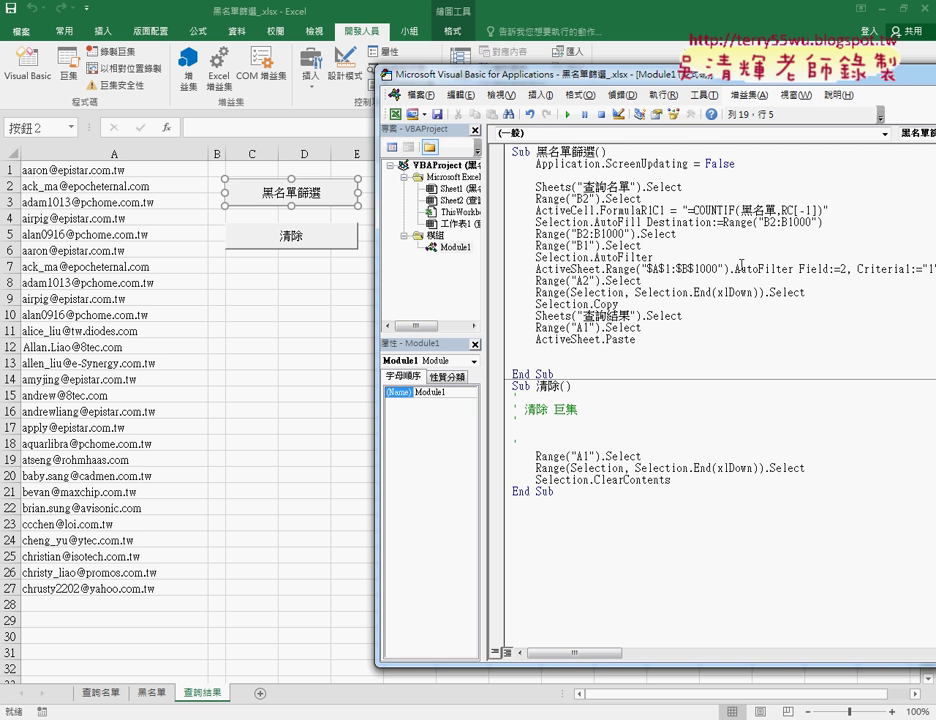
{"action": "left_click_drag", "start_coordinate": [735, 164], "coordinate": [537, 164]}
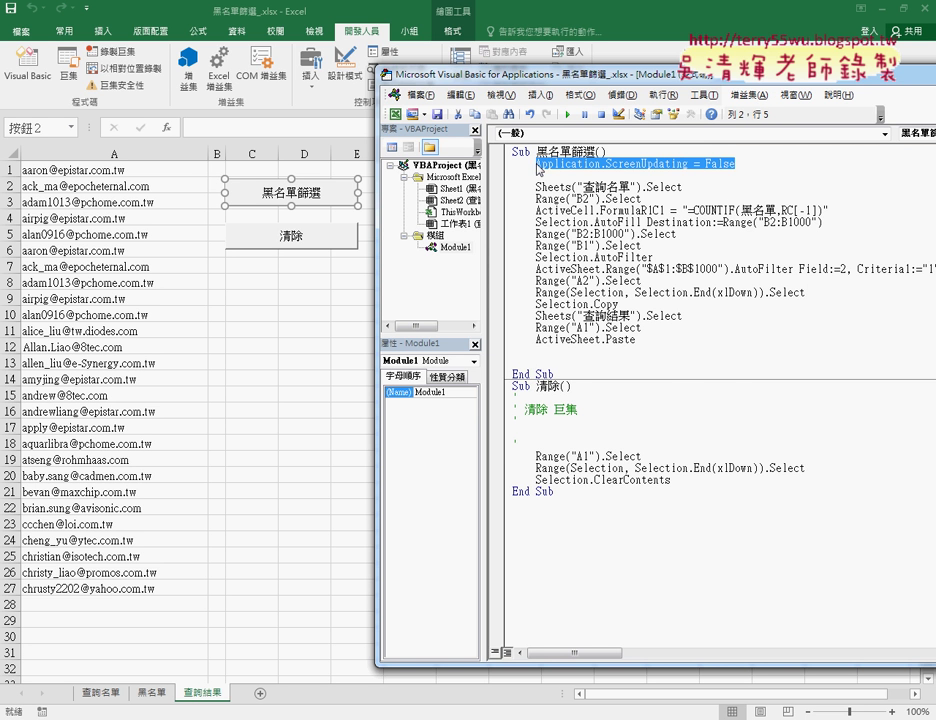
{"action": "key", "text": "ctrl+c"}
{"action": "left_click", "coordinate": [547, 363]}
{"action": "key", "text": "ctrl+v"}
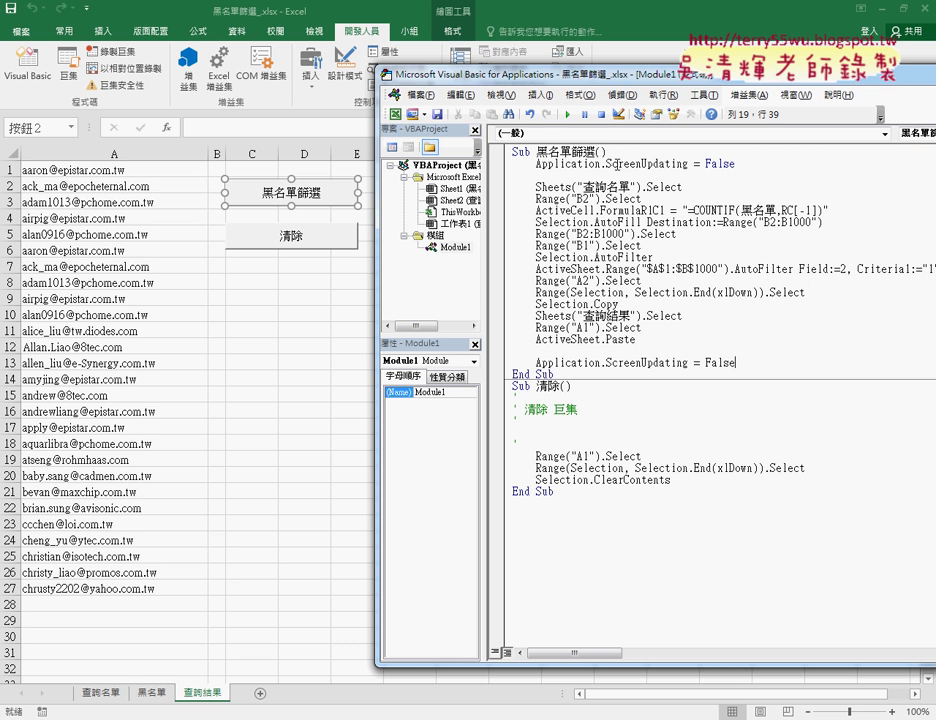
{"action": "left_click_drag", "start_coordinate": [693, 363], "coordinate": [739, 362]}
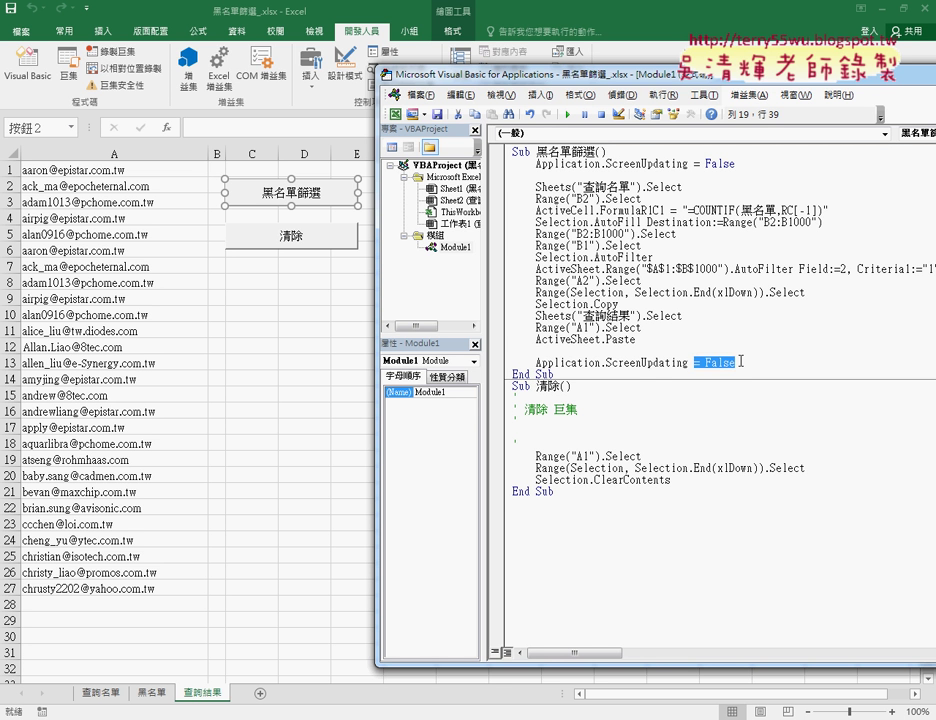
{"action": "type", "text": "=True"}
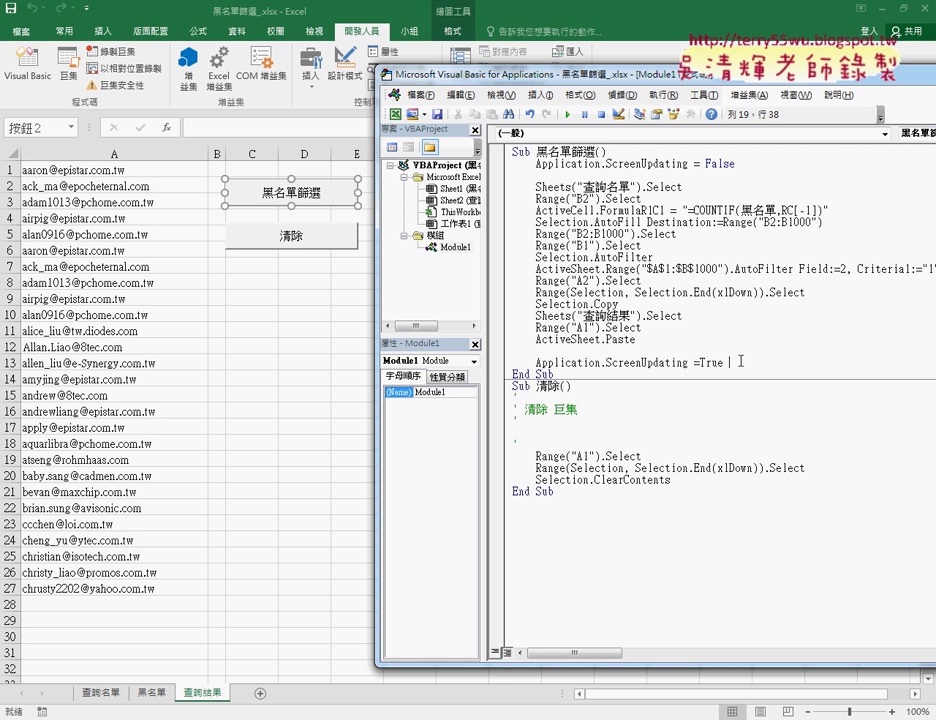
{"action": "left_click", "coordinate": [696, 442]}
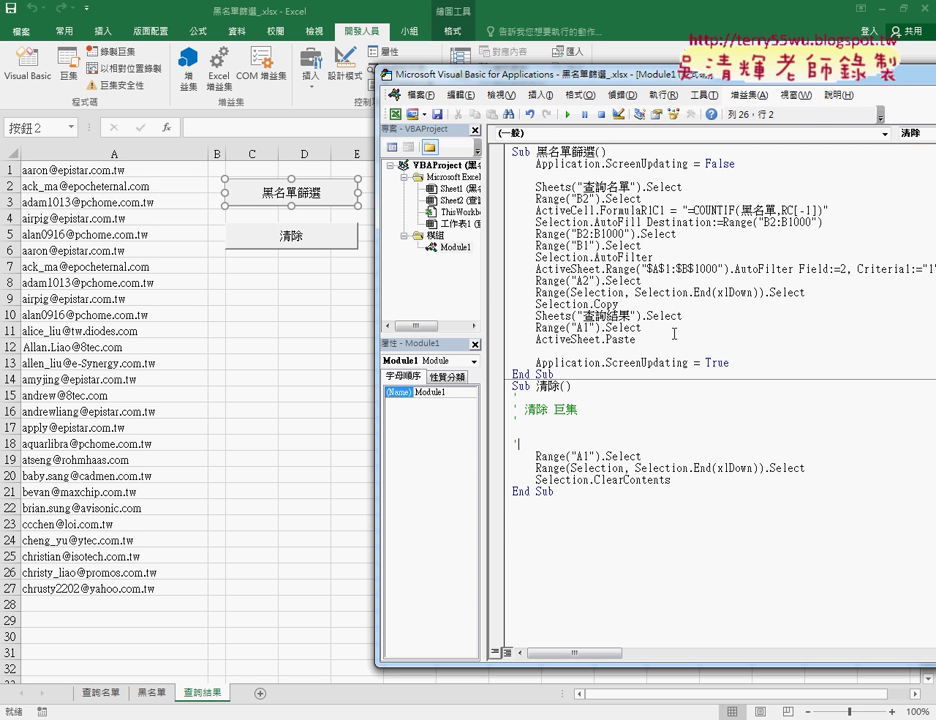
{"action": "left_click", "coordinate": [660, 363]}
Step: Close the VBA editor, clear column A with 清除, then rerun 黑名單篩選 to refill it
{"action": "key", "text": "alt+F11"}
{"action": "left_click", "coordinate": [262, 282]}
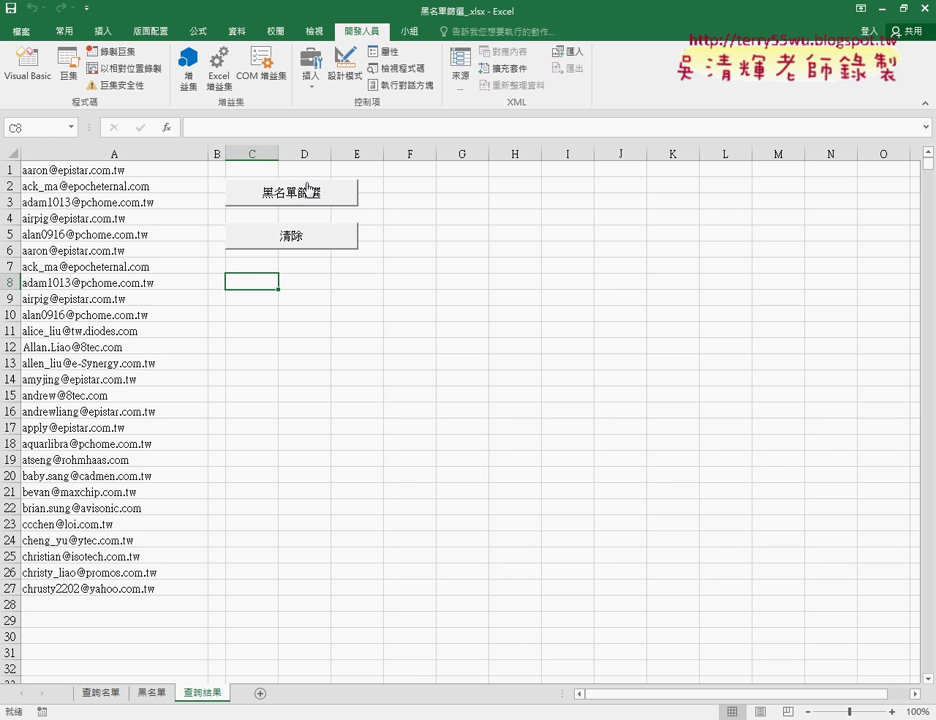
{"action": "left_click", "coordinate": [314, 247]}
{"action": "left_click", "coordinate": [312, 191]}
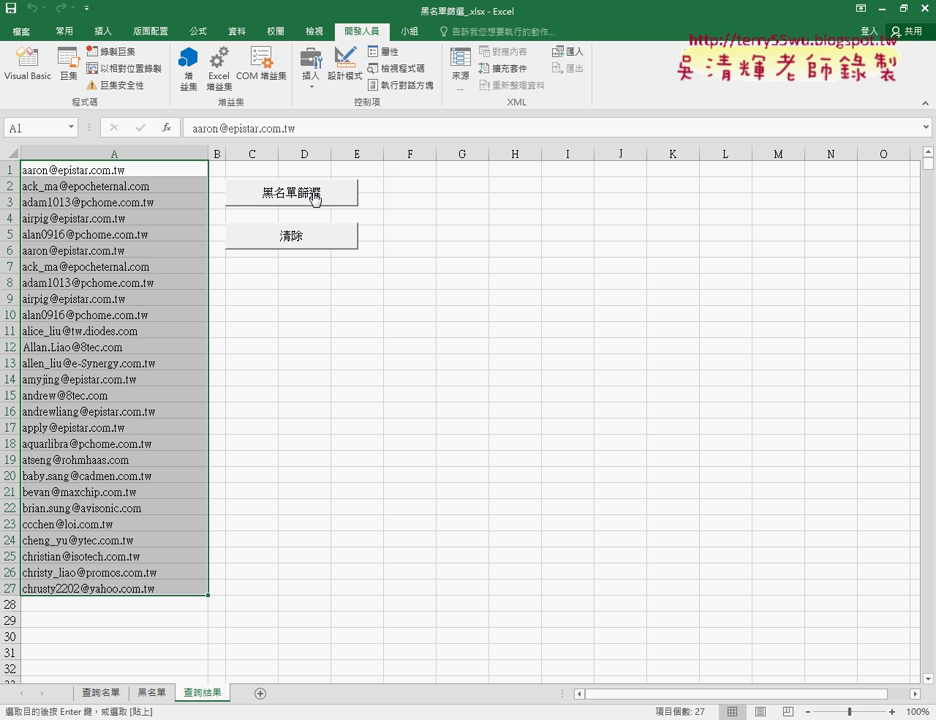
{"action": "left_click", "coordinate": [296, 240]}
{"action": "left_click", "coordinate": [295, 192]}
Step: In the 黑名單篩選程式碼 Google Doc, scroll to the Sub 黑名單篩選 listing and select its comment lines
{"action": "left_click", "coordinate": [115, 640]}
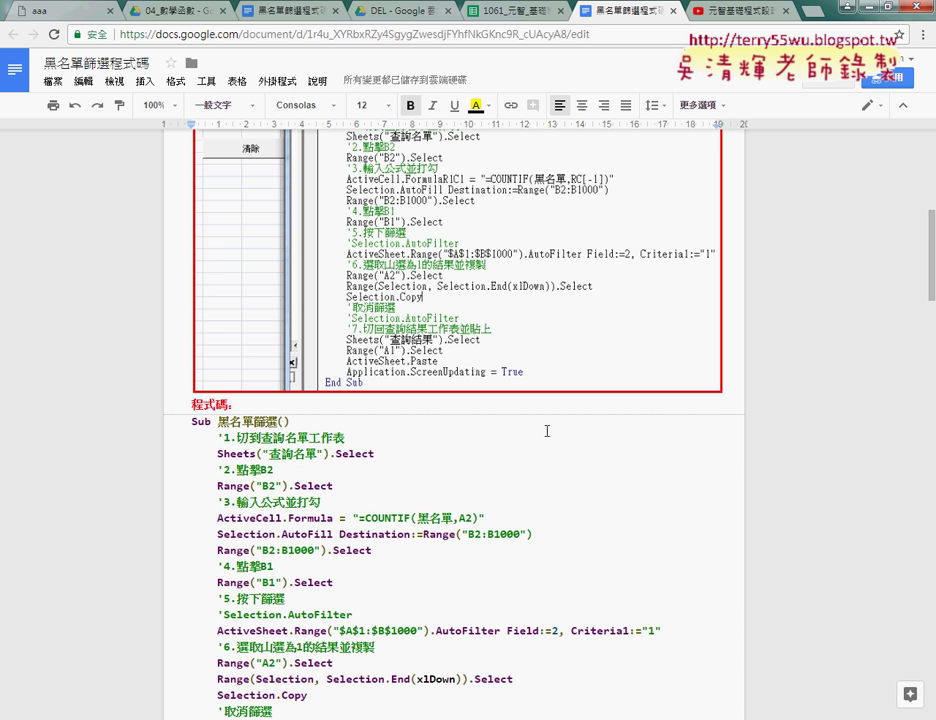
{"action": "scroll", "coordinate": [547, 431], "scroll_direction": "down", "scroll_amount": 2}
{"action": "scroll", "coordinate": [547, 400], "scroll_direction": "down", "scroll_amount": 3}
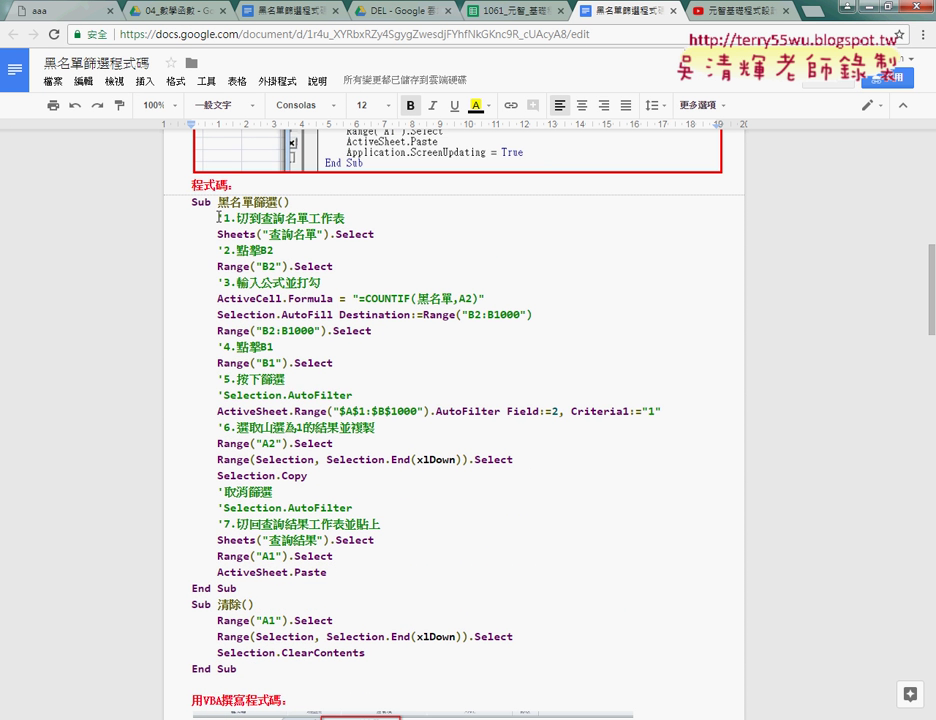
{"action": "left_click_drag", "start_coordinate": [218, 216], "coordinate": [350, 218]}
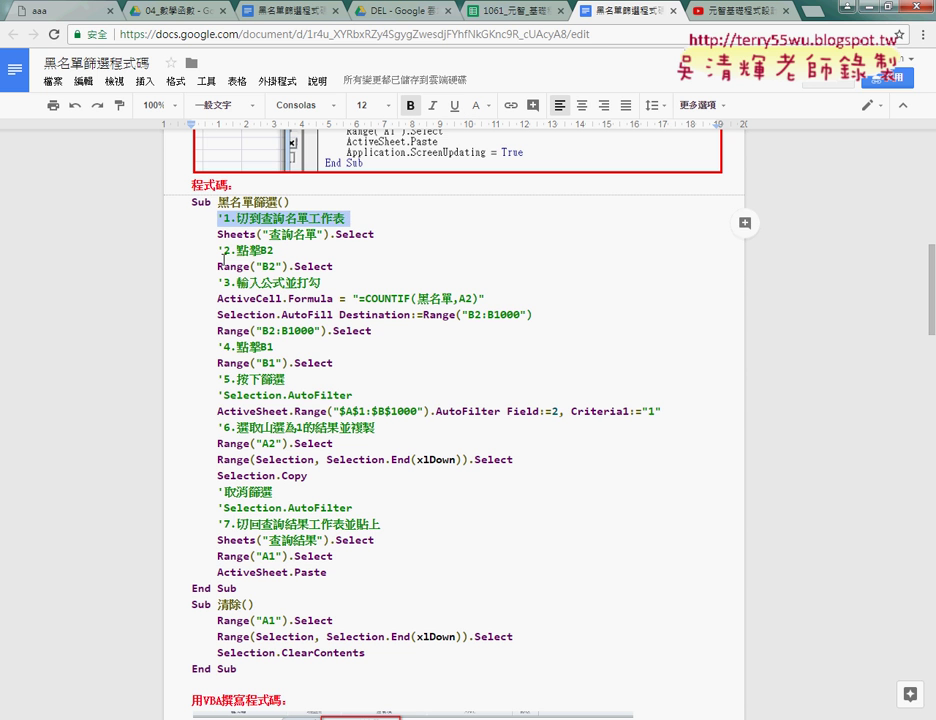
{"action": "left_click_drag", "start_coordinate": [218, 250], "coordinate": [275, 250]}
{"action": "left_click", "coordinate": [251, 217]}
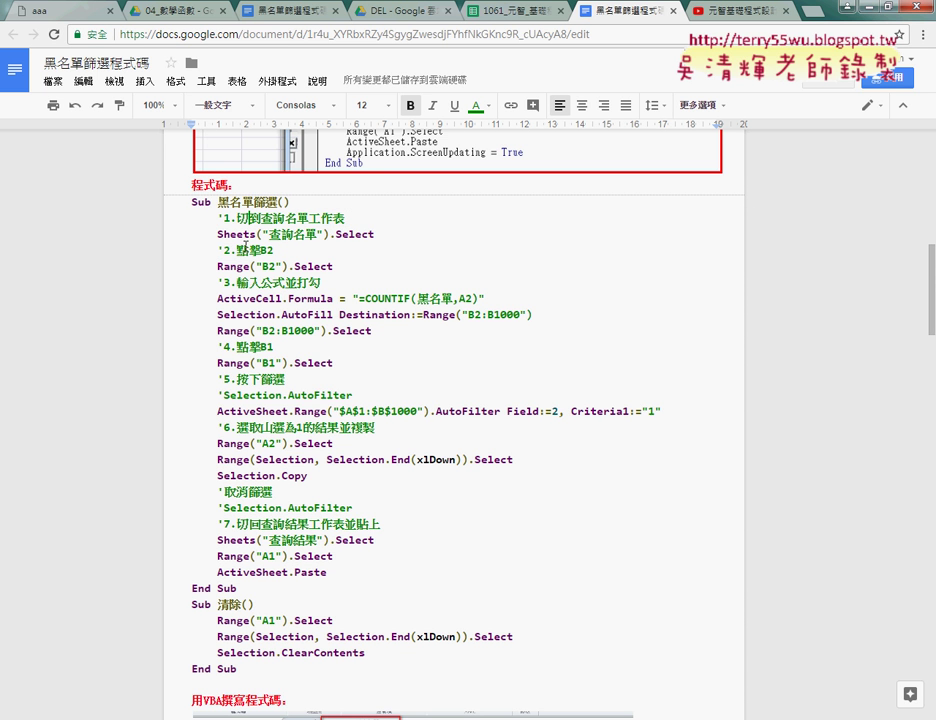
{"action": "left_click", "coordinate": [259, 380]}
{"action": "left_click_drag", "start_coordinate": [217, 217], "coordinate": [223, 217]}
Step: Back in Excel, clear the results with 清除 and run the updated 黑名單篩選 macro
{"action": "key", "text": "alt+Tab"}
{"action": "left_click", "coordinate": [307, 238]}
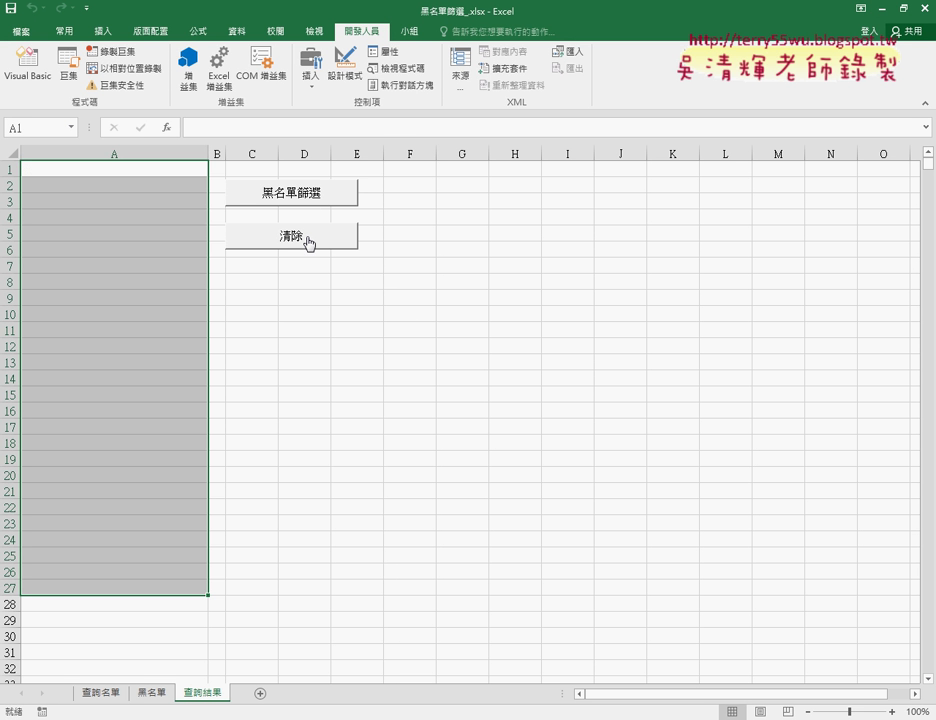
{"action": "left_click", "coordinate": [311, 193]}
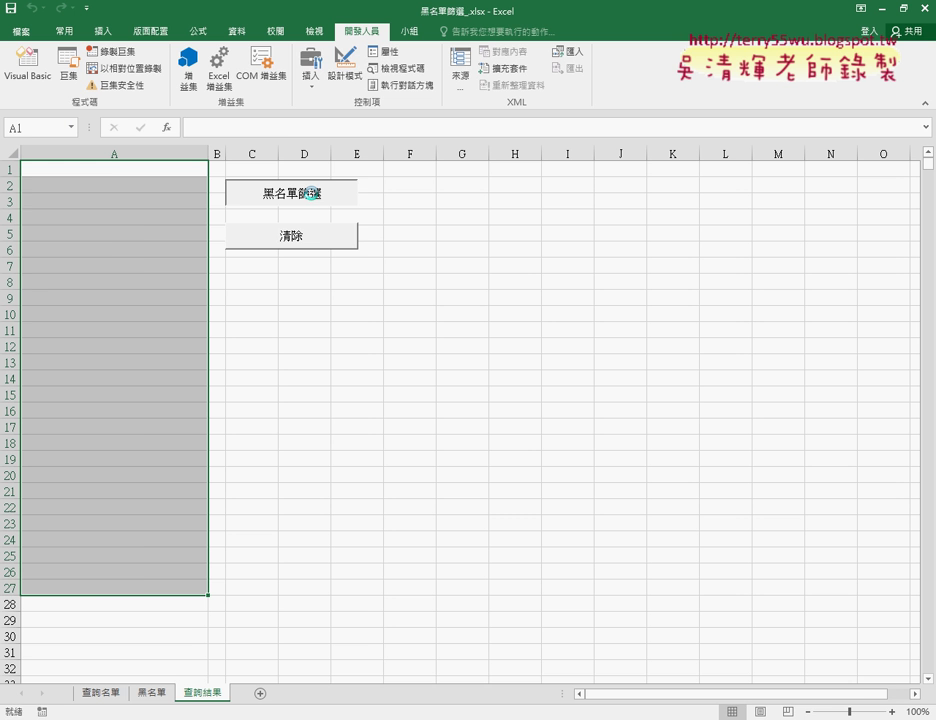